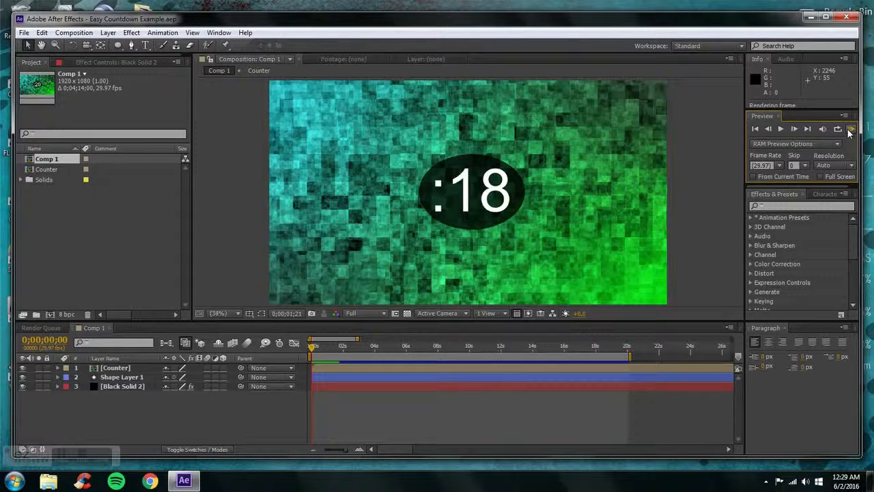
# Set the composition view's resolution to Third and RAM-preview the finished countdown in Comp 1
pyautogui.click(850, 131)
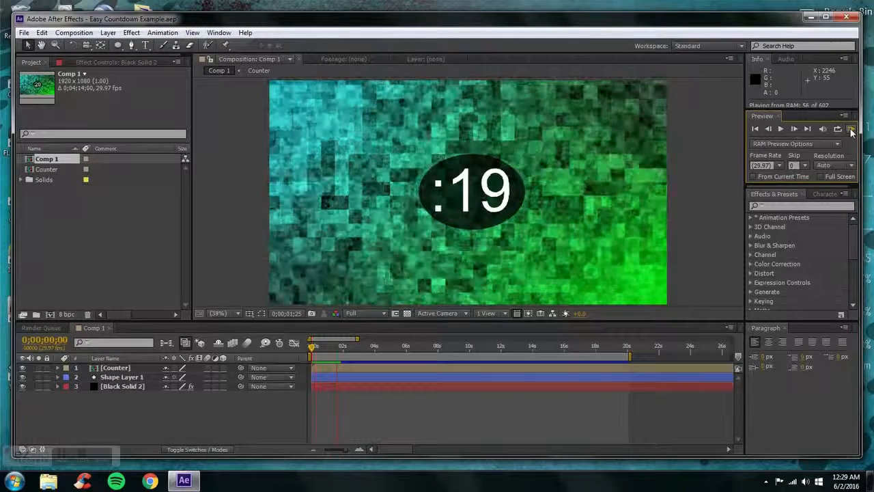
pyautogui.click(851, 131)
pyautogui.click(366, 312)
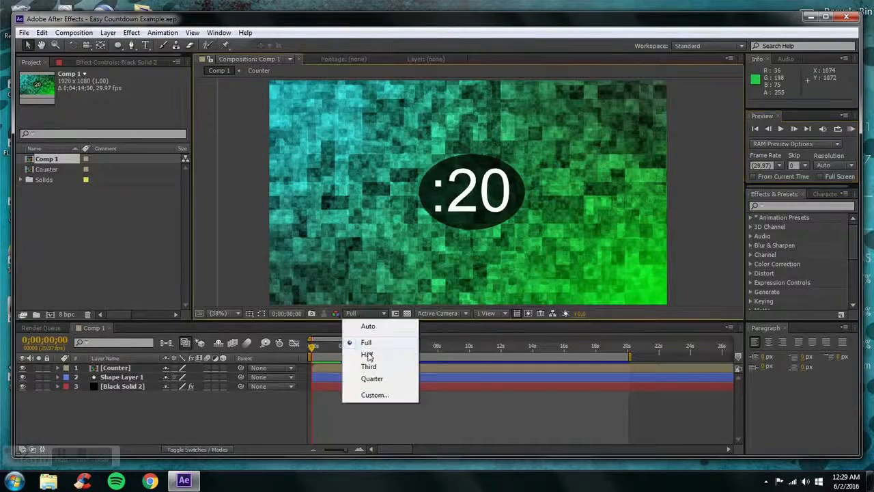
pyautogui.click(367, 365)
pyautogui.click(851, 129)
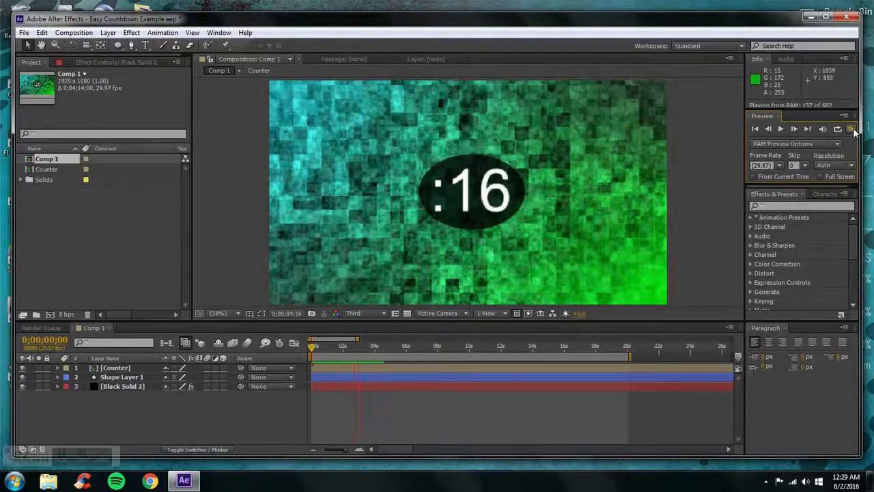
pyautogui.press('space')
# Scrub through the Comp 1 countdown from its start to the 20-second mark, return to the start and scrub again
pyautogui.moveTo(312, 346); pyautogui.dragTo(629, 345)
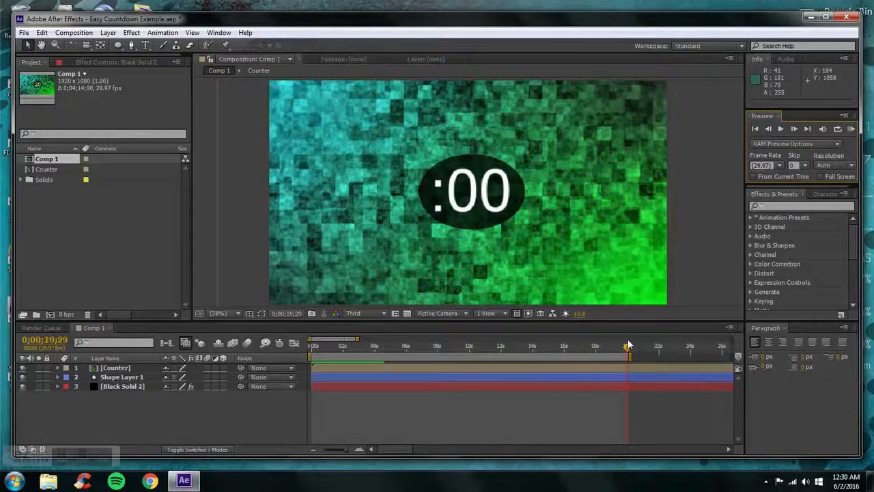
pyautogui.press('Home')
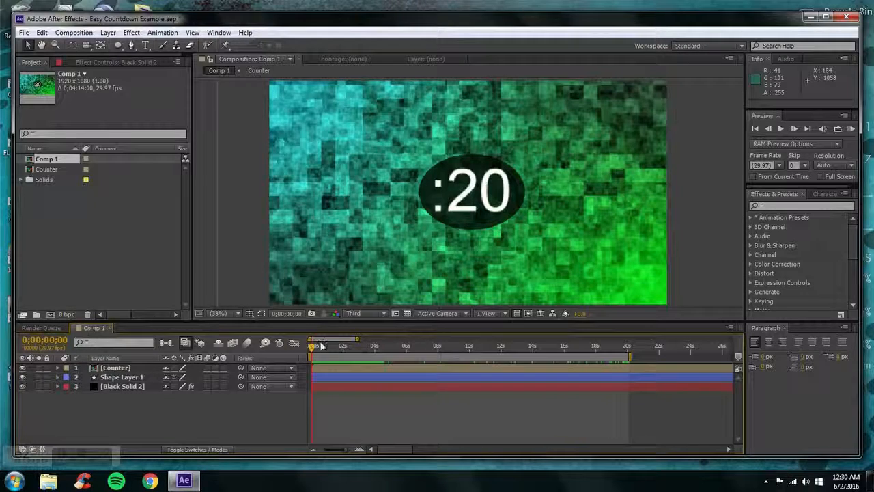
pyautogui.moveTo(321, 346); pyautogui.dragTo(585, 340)
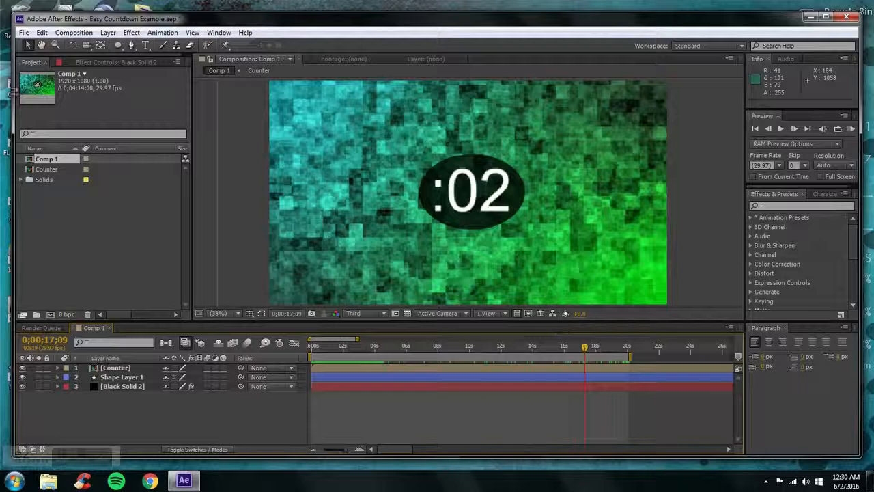
# Create a new composition named Example with the HDTV 1080 29.97 preset
pyautogui.click(74, 32)
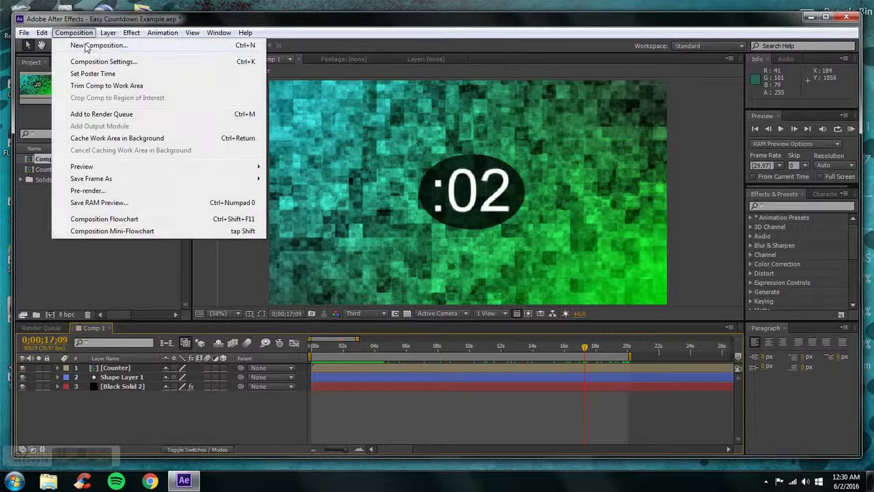
pyautogui.click(95, 45)
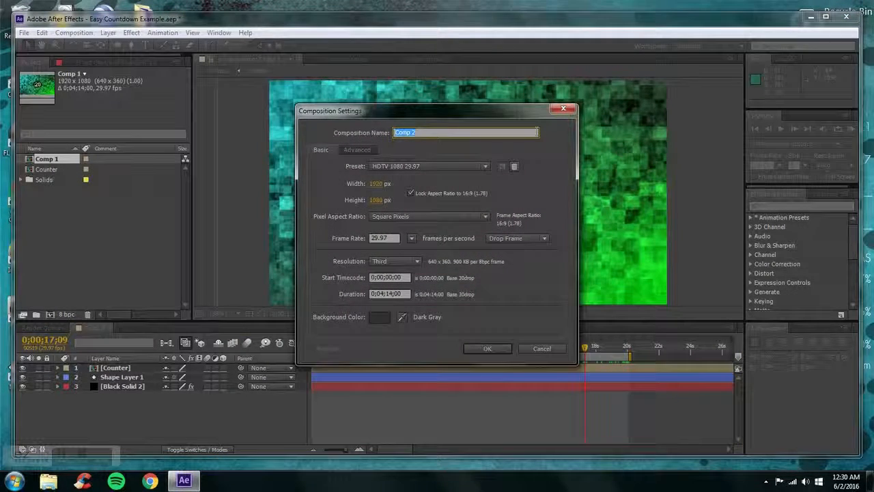
pyautogui.write('Exampl')
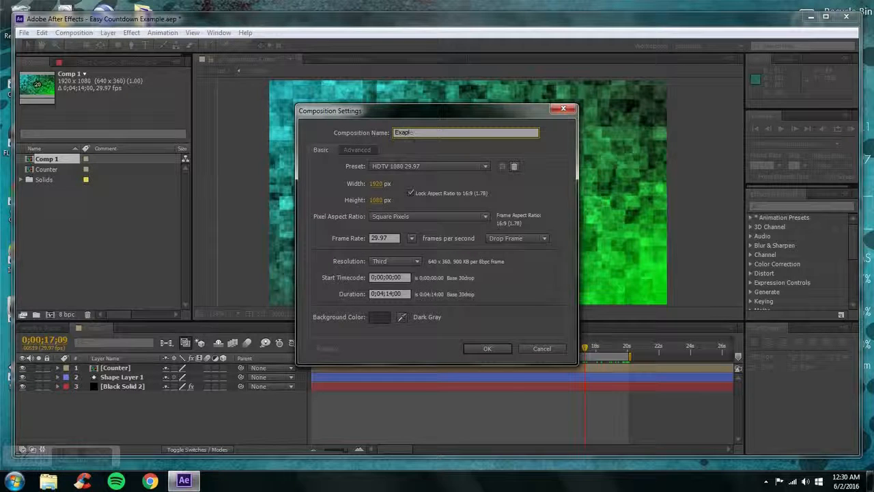
pyautogui.press('BackSpace')
pyautogui.press('BackSpace')
pyautogui.press('BackSpace')
pyautogui.write('mple')
pyautogui.press('Return')
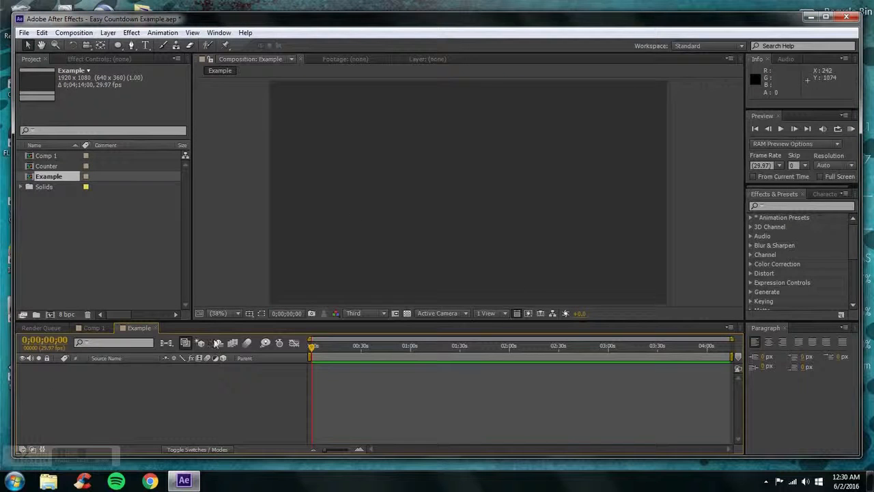
# Add a new, empty text layer to the Example composition
pyautogui.click(108, 33)
pyautogui.moveTo(191, 48)
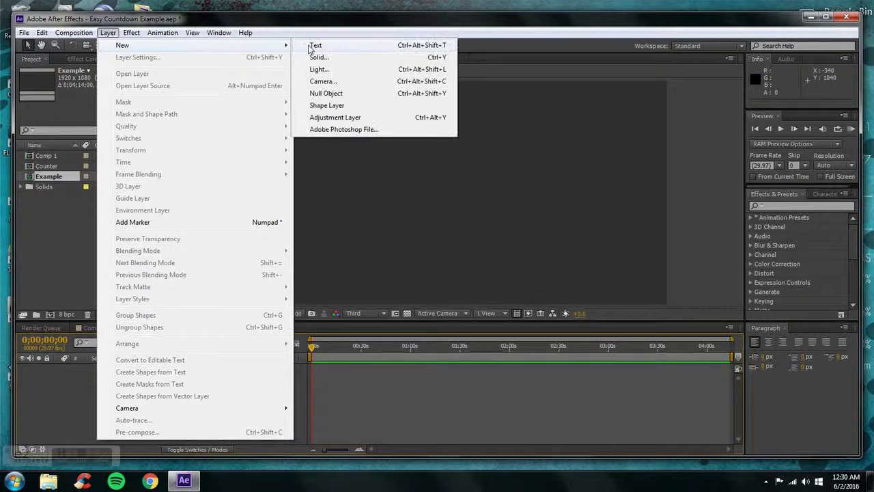
pyautogui.click(314, 46)
pyautogui.click(163, 401)
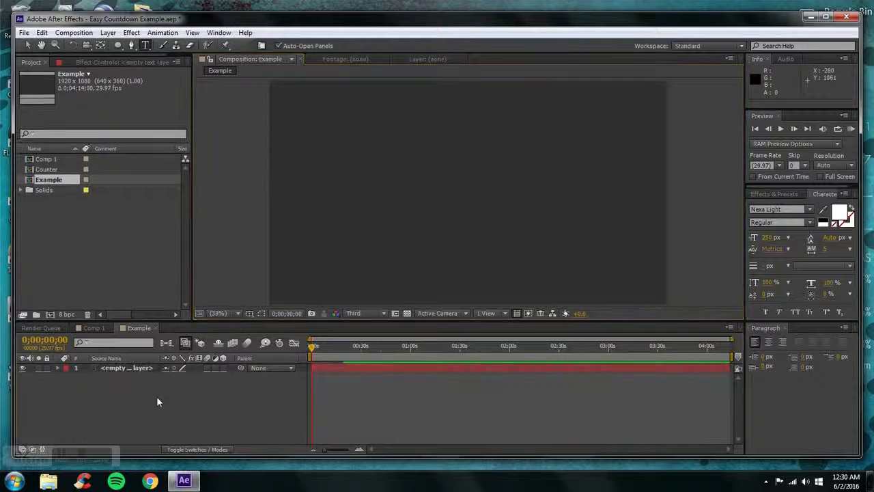
# Search the effects for "number" and apply the Numbers text effect to the empty text layer
pyautogui.click(784, 197)
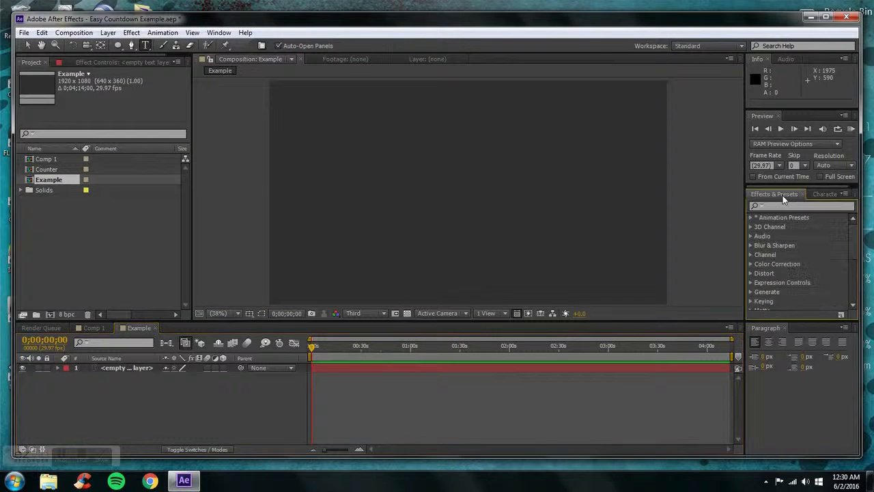
pyautogui.click(792, 207)
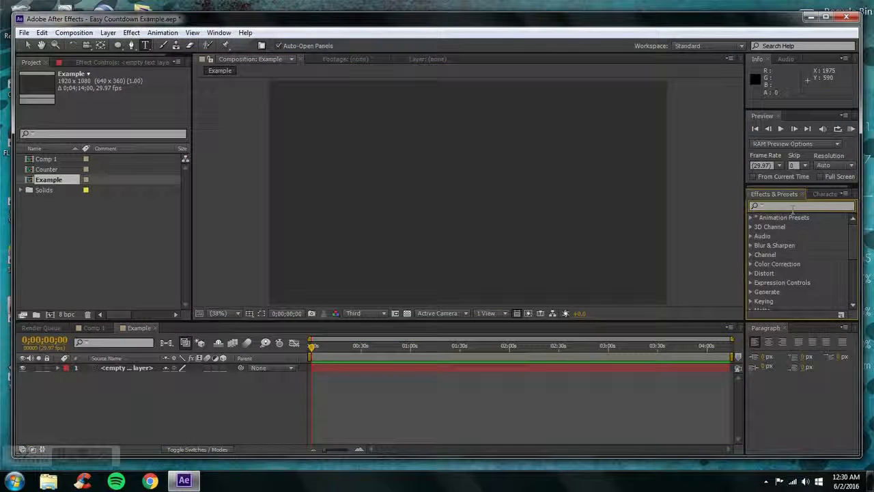
pyautogui.write('u')
pyautogui.press('BackSpace')
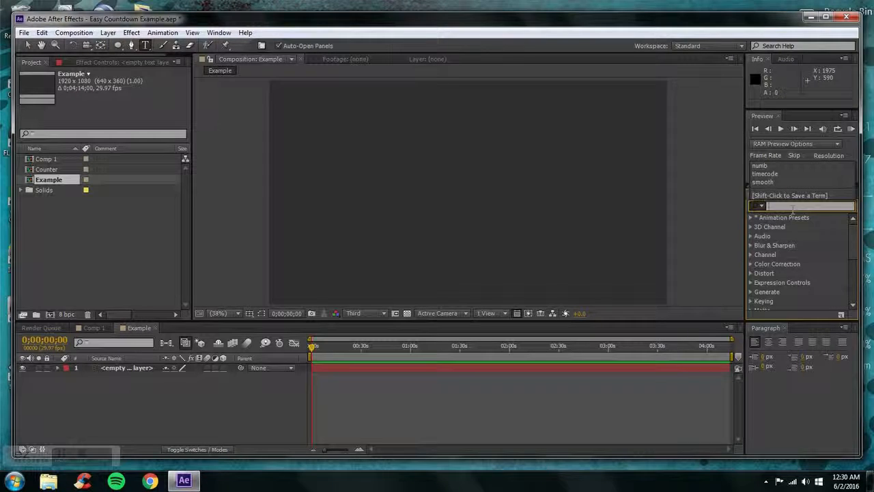
pyautogui.write('u')
pyautogui.press('BackSpace')
pyautogui.write('nui')
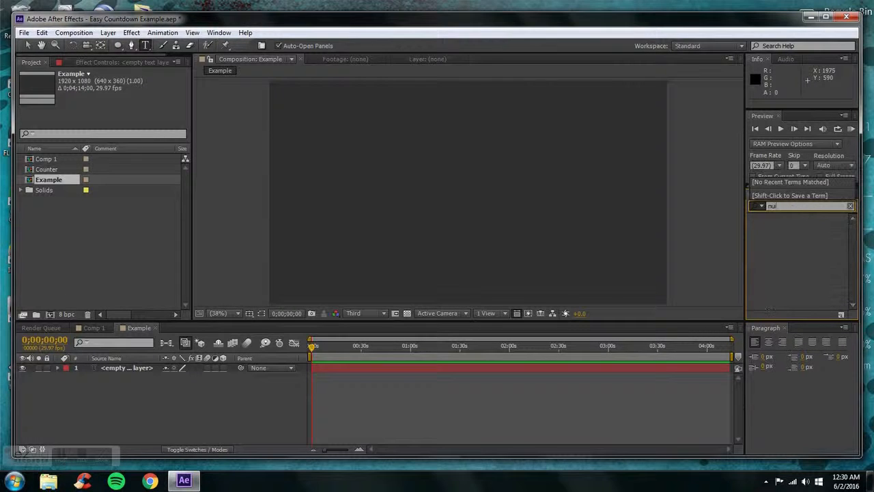
pyautogui.press('BackSpace')
pyautogui.write('m')
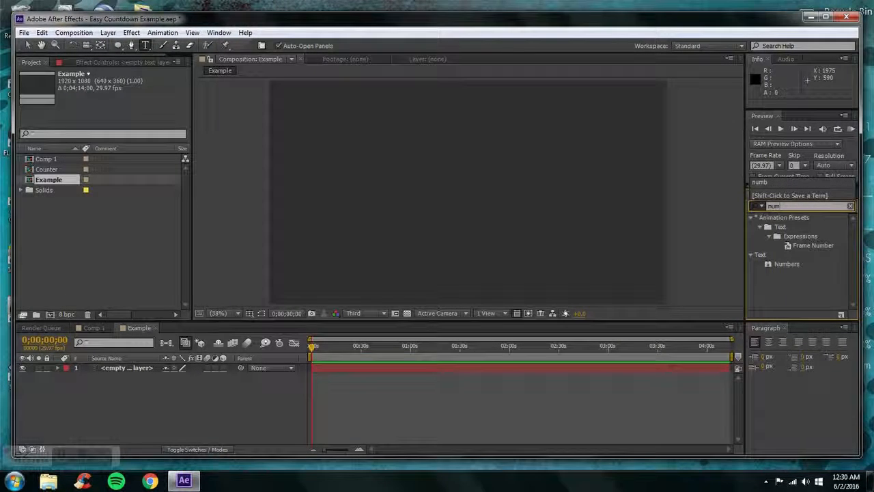
pyautogui.write('ber')
pyautogui.moveTo(798, 267); pyautogui.dragTo(115, 369)
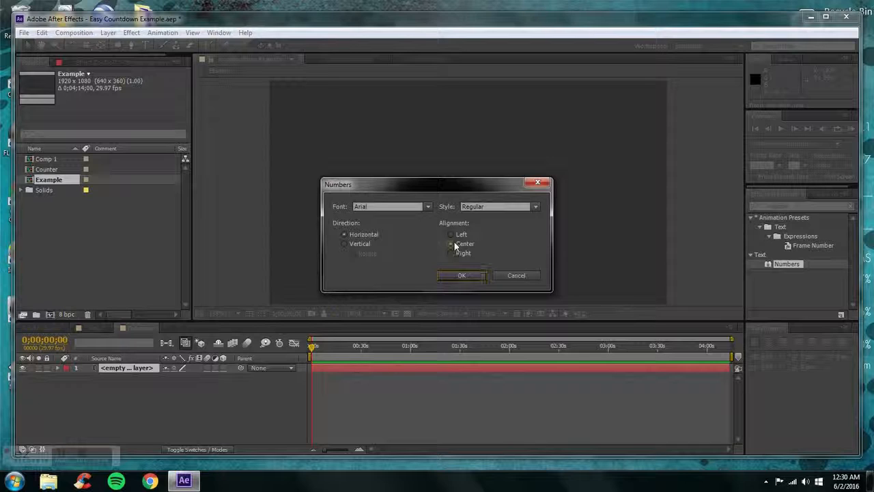
# Configure the Numbers effect with center alignment and the Arial font after browsing the fonts, and accept the options
pyautogui.click(452, 244)
pyautogui.click(427, 208)
pyautogui.moveTo(432, 239)
pyautogui.mouseDown()
pyautogui.moveTo(425, 306)
pyautogui.moveTo(425, 236)
pyautogui.mouseUp()
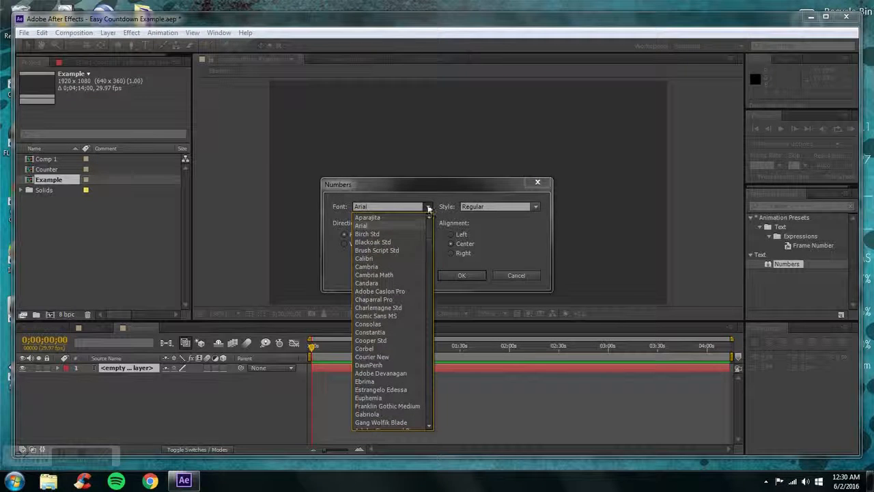
pyautogui.click(429, 206)
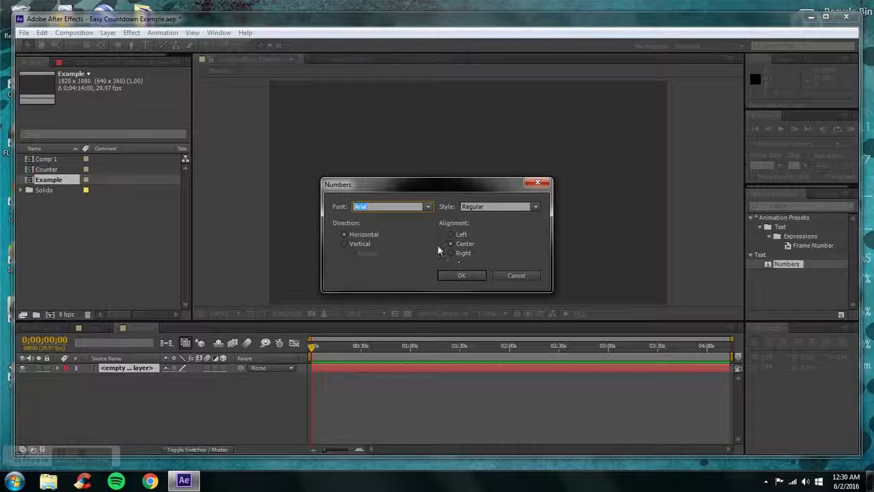
pyautogui.click(428, 205)
pyautogui.moveTo(429, 222); pyautogui.dragTo(426, 199)
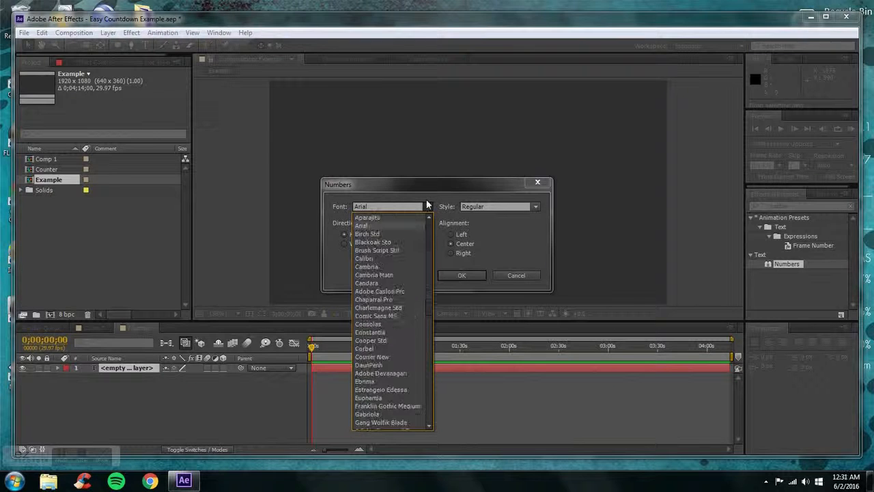
pyautogui.click(454, 272)
pyautogui.click(443, 276)
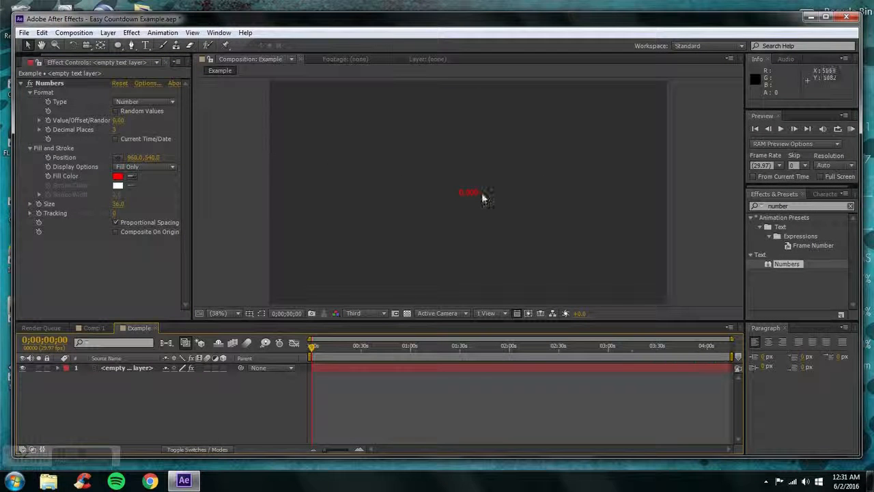
# Set the format type of the text layer's Numbers effect to Time
pyautogui.click(142, 368)
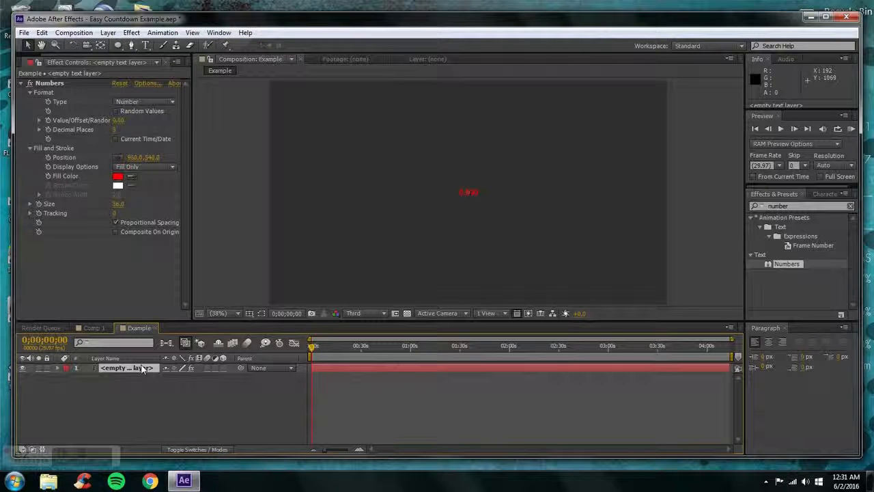
pyautogui.click(125, 102)
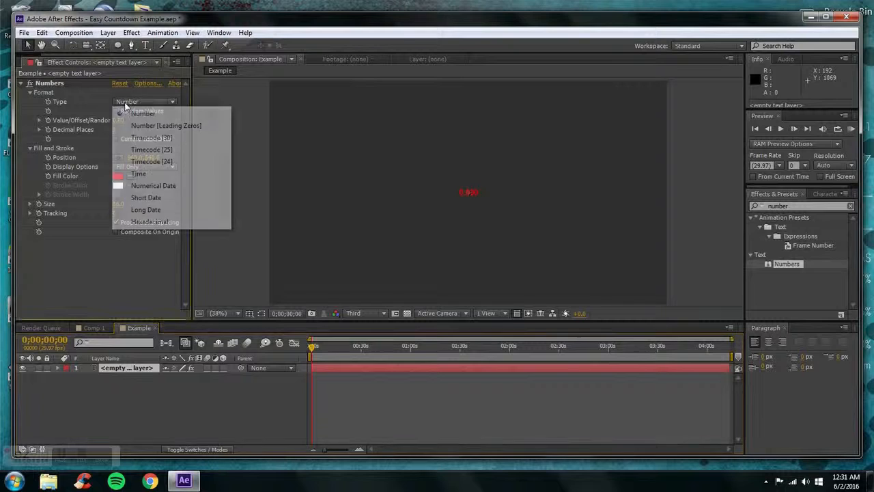
pyautogui.click(127, 174)
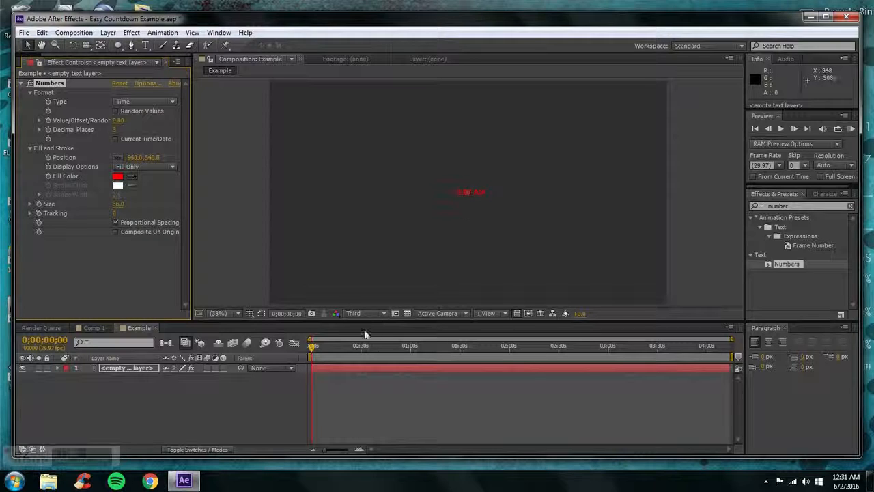
pyautogui.moveTo(361, 340); pyautogui.dragTo(235, 314)
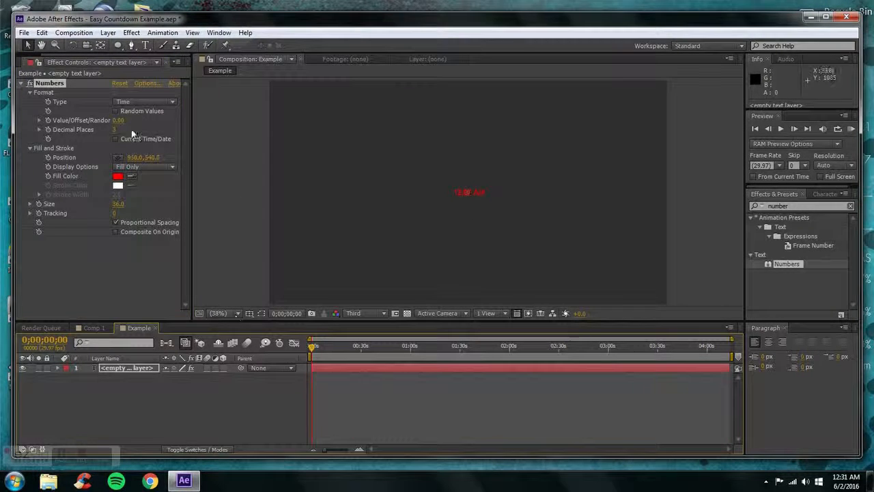
pyautogui.click(116, 138)
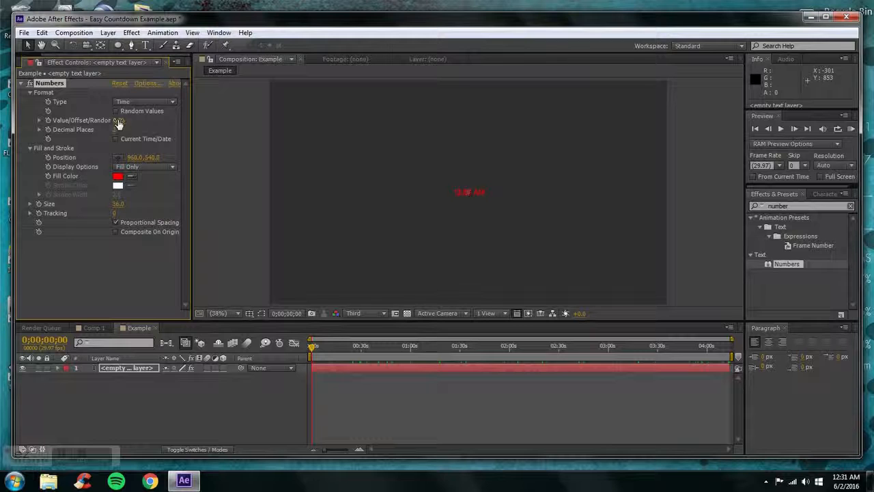
# Set the Numbers effect's Value/Offset to 20.00 and enable keyframing for it at 0;00;00;00
pyautogui.moveTo(117, 120)
pyautogui.mouseDown()
pyautogui.moveTo(125, 120)
pyautogui.moveTo(112, 120)
pyautogui.mouseUp()
pyautogui.moveTo(114, 120); pyautogui.dragTo(106, 104)
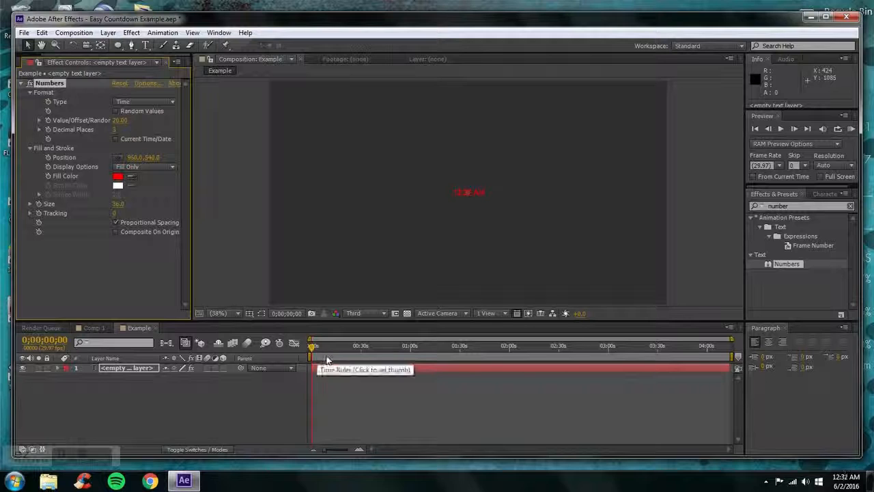
pyautogui.moveTo(730, 339); pyautogui.dragTo(382, 338)
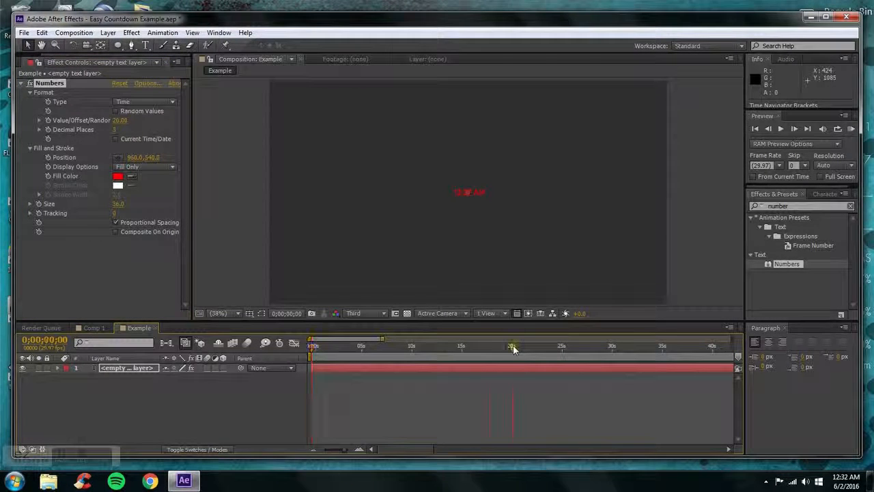
pyautogui.press('space')
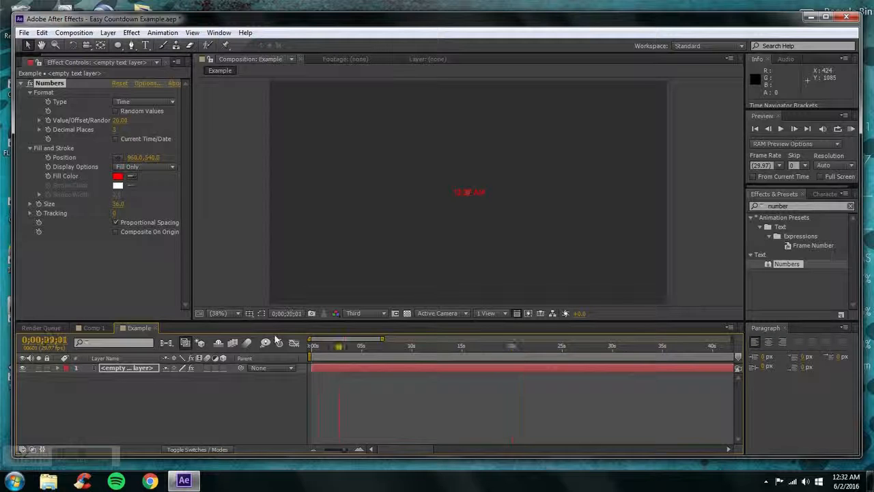
pyautogui.press('space')
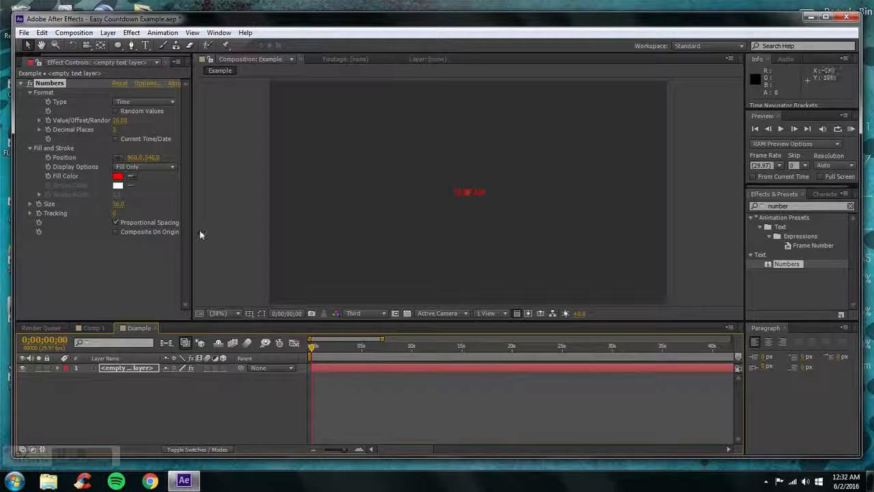
pyautogui.click(48, 122)
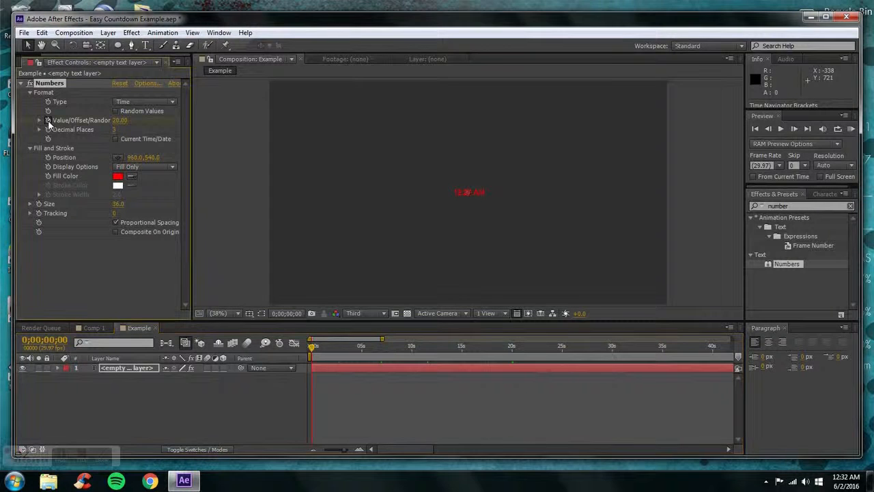
# Keyframe the Numbers effect's Value/Offset at 0.00 at the 0;00;20;00 mark and deselect the layer
pyautogui.click(514, 346)
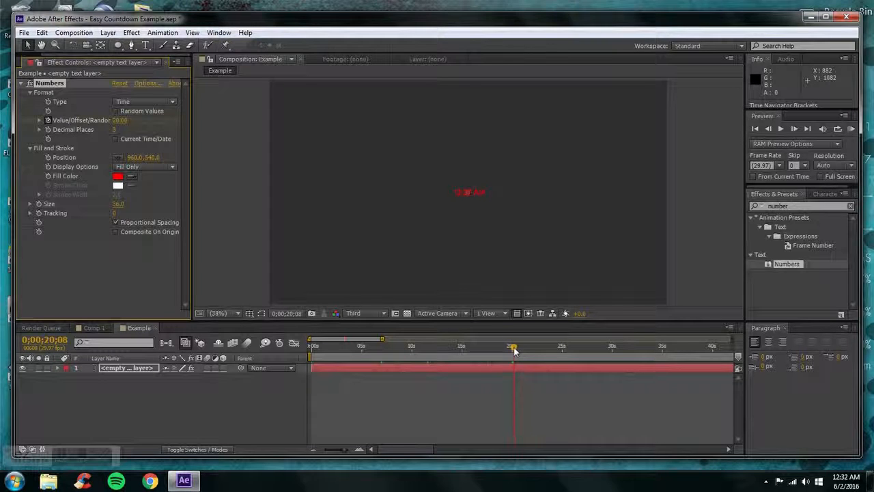
pyautogui.moveTo(513, 350); pyautogui.dragTo(511, 350)
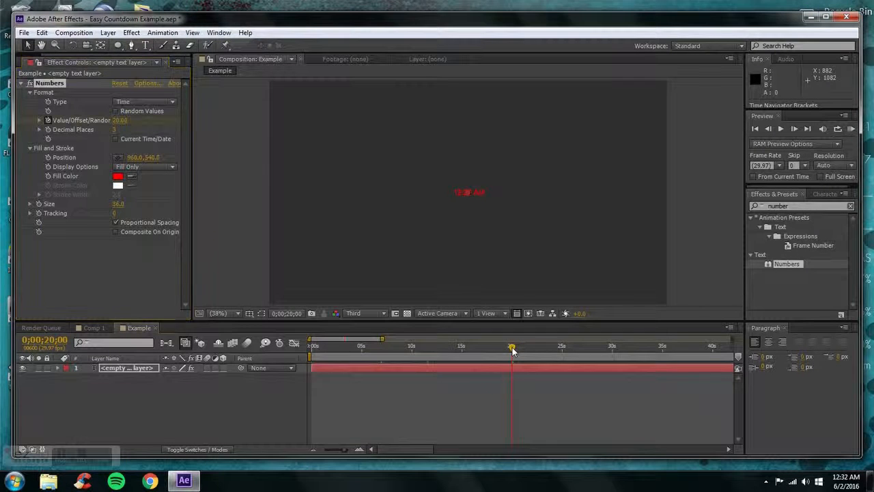
pyautogui.moveTo(115, 125)
pyautogui.mouseDown()
pyautogui.moveTo(107, 121)
pyautogui.moveTo(117, 122)
pyautogui.mouseUp()
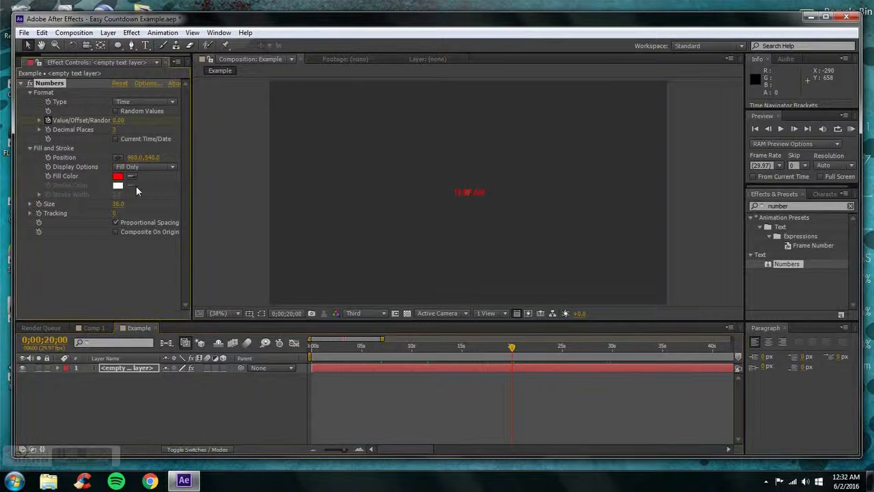
pyautogui.click(221, 404)
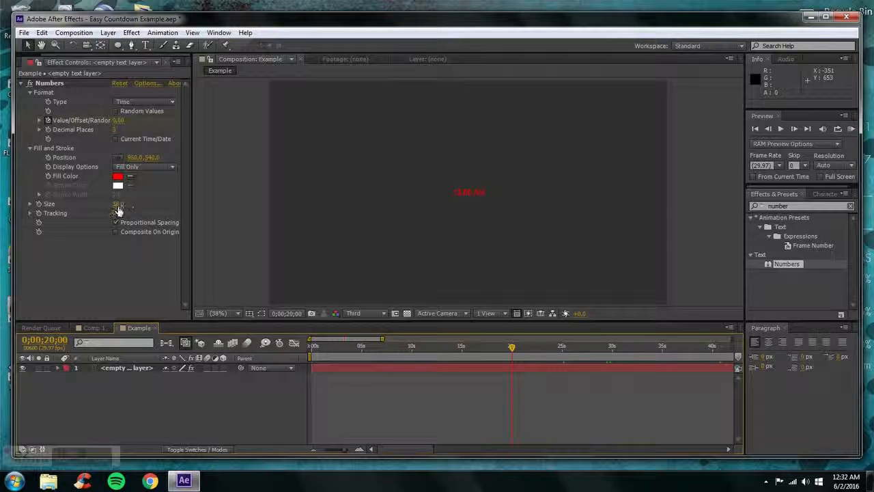
# Set the Numbers effect's size to 320.0, and try a wider tracking value before undoing the tracking change
pyautogui.moveTo(118, 204); pyautogui.dragTo(286, 208)
pyautogui.click(168, 388)
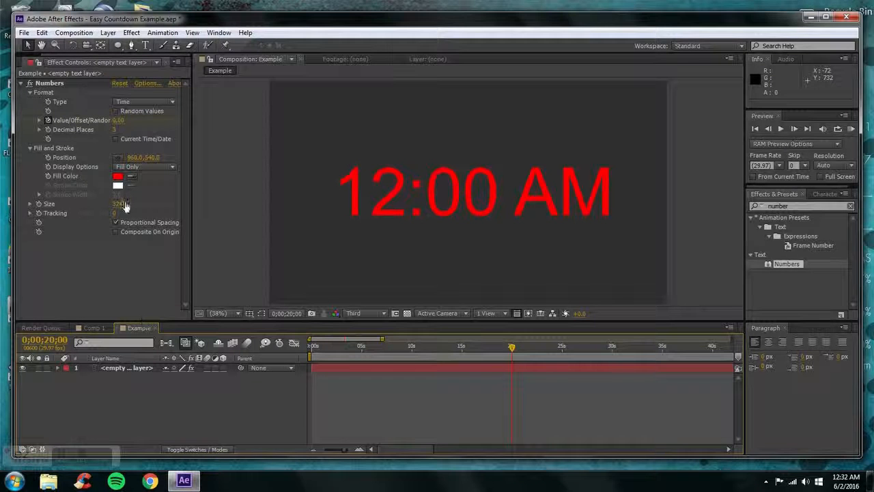
pyautogui.moveTo(115, 213)
pyautogui.mouseDown()
pyautogui.moveTo(145, 209)
pyautogui.moveTo(128, 215)
pyautogui.mouseUp()
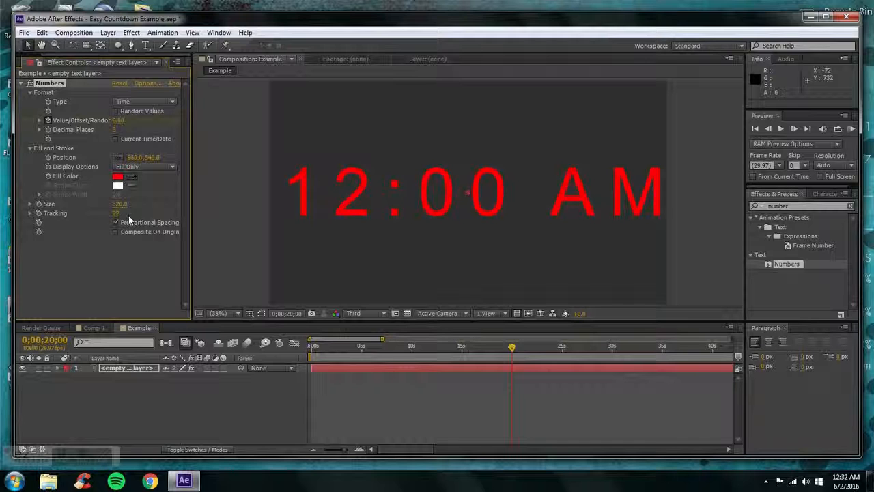
pyautogui.hotkey('ctrl', 'z')
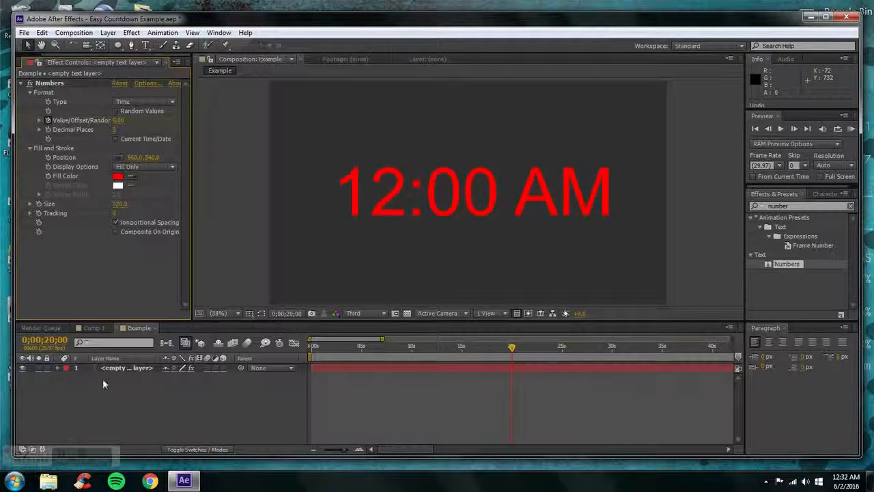
# Change the Numbers effect's font to kroeger 05_55 caps on the empty text layer and accept the options
pyautogui.click(115, 368)
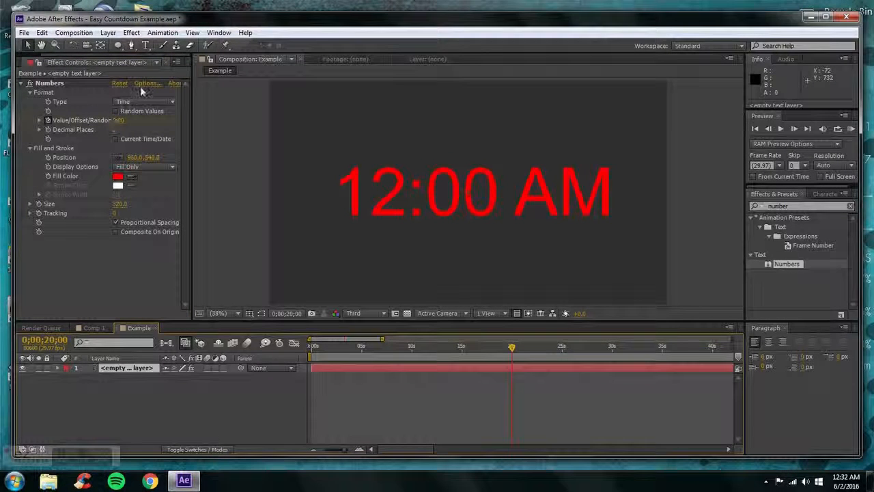
pyautogui.click(145, 83)
pyautogui.click(427, 206)
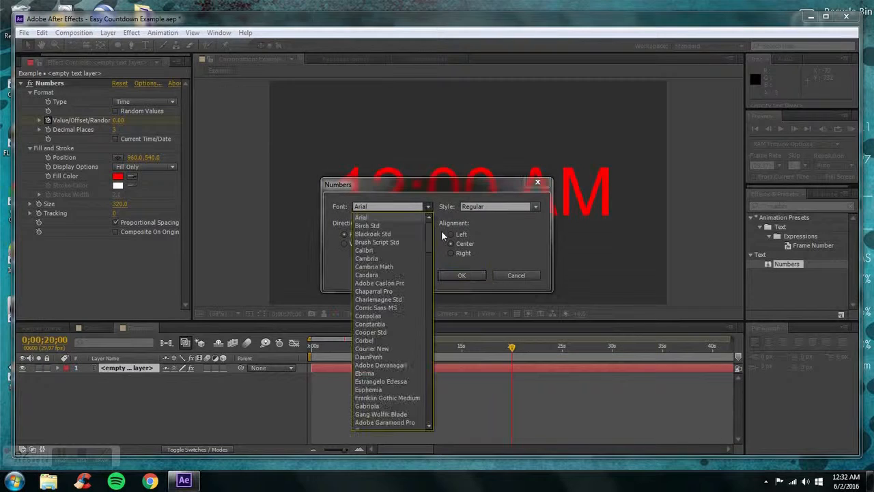
pyautogui.moveTo(428, 232); pyautogui.dragTo(428, 284)
pyautogui.moveTo(425, 280); pyautogui.dragTo(426, 269)
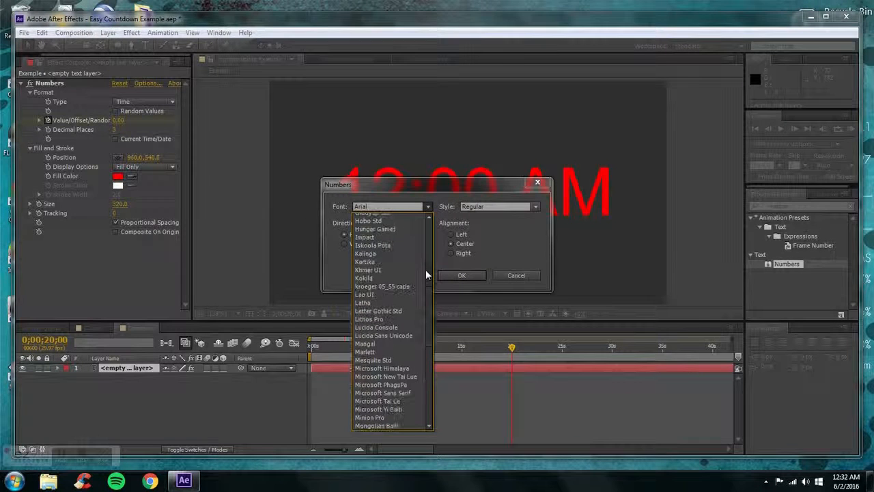
pyautogui.click(413, 284)
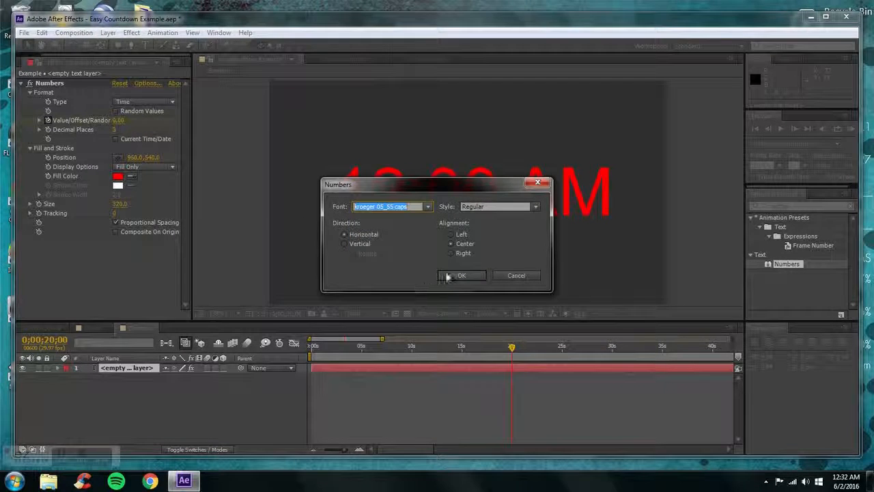
pyautogui.click(446, 276)
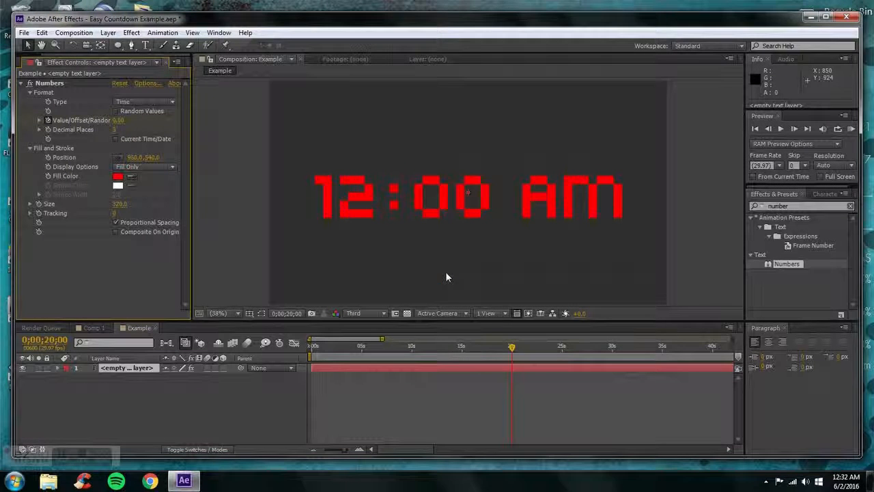
# Change the Numbers effect's font to Gang Wolfik Blade and accept the options
pyautogui.click(148, 82)
pyautogui.click(428, 206)
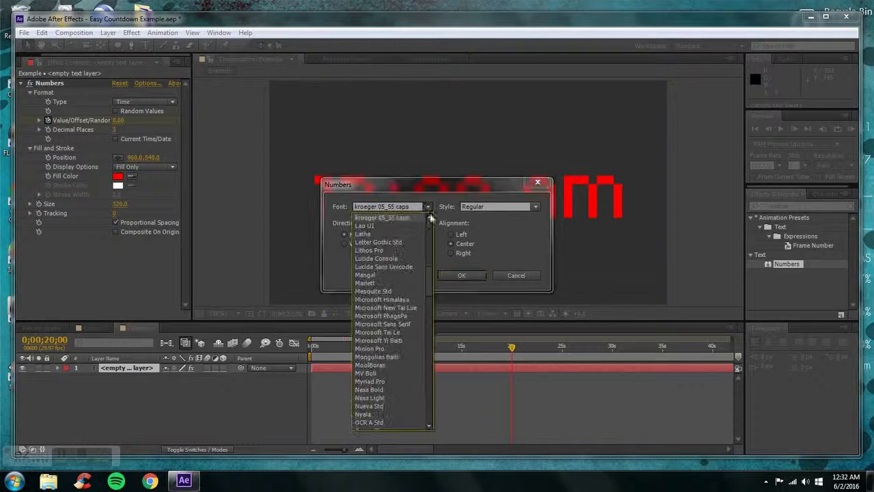
pyautogui.scroll(8, 431, 218)
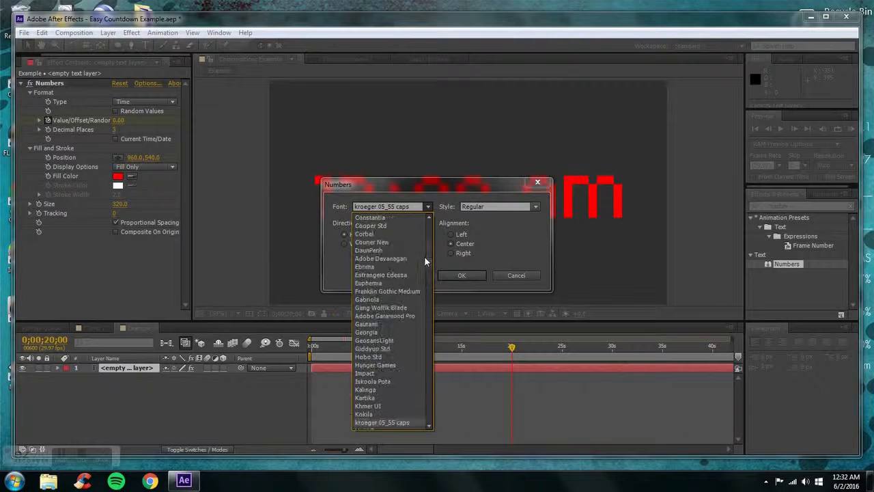
pyautogui.scroll(4, 424, 256)
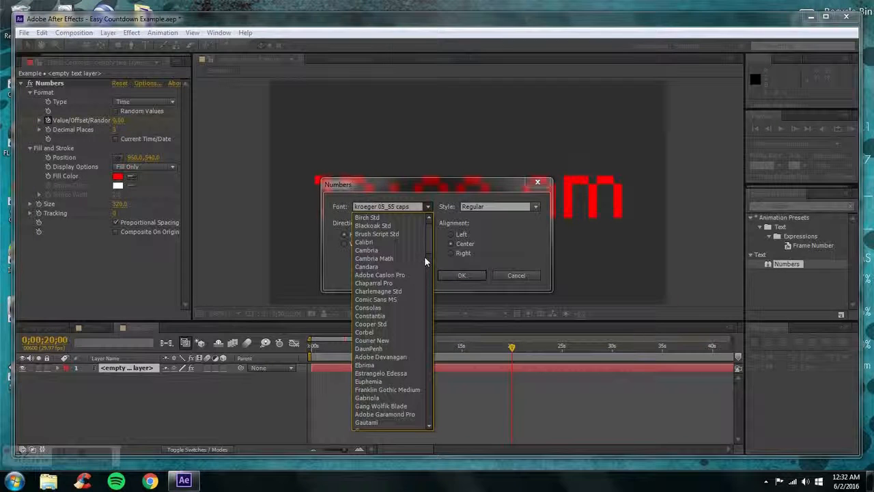
pyautogui.scroll(-2, 400, 387)
pyautogui.click(393, 373)
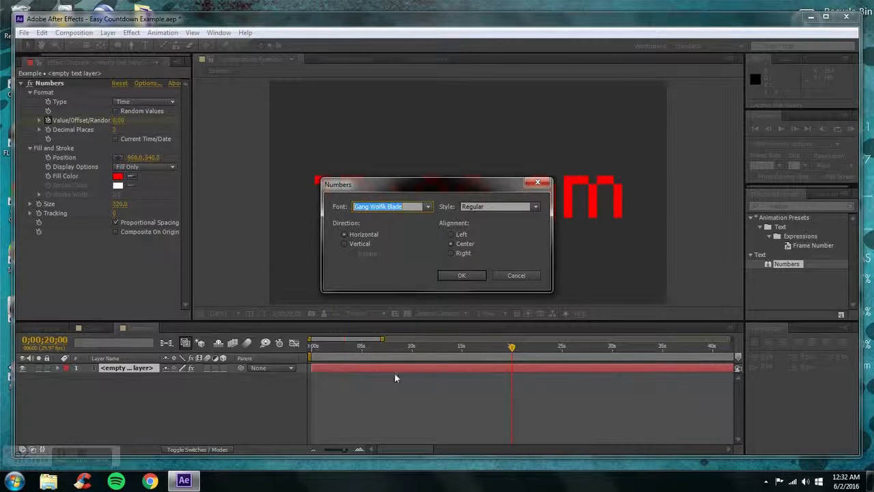
pyautogui.click(461, 275)
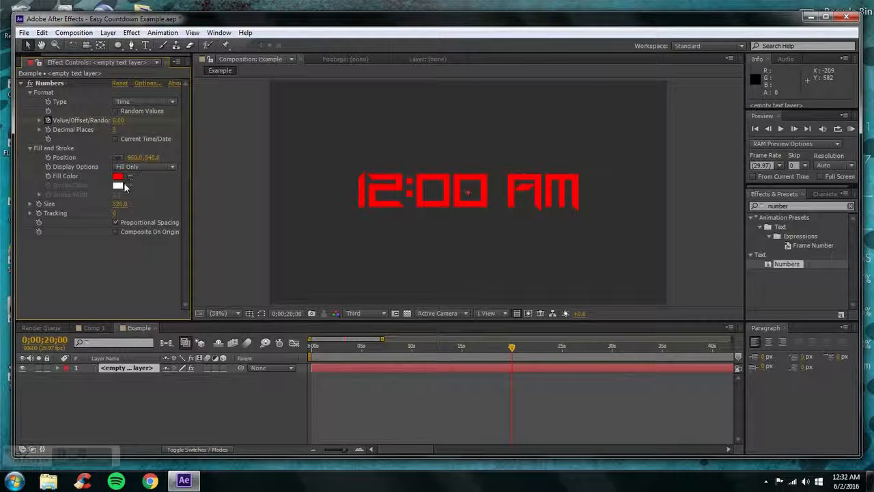
# Set the Numbers effect's font back to Arial, accept the options and deselect the layer
pyautogui.click(144, 83)
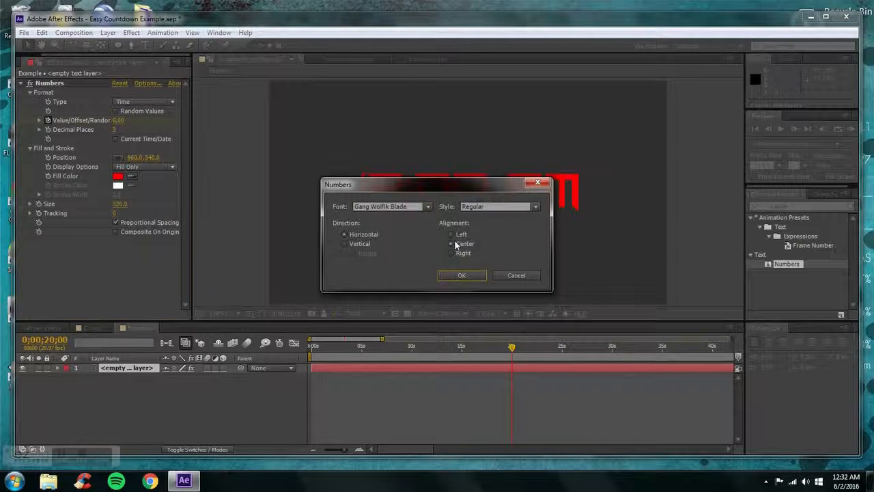
pyautogui.click(427, 207)
pyautogui.moveTo(430, 258); pyautogui.dragTo(428, 207)
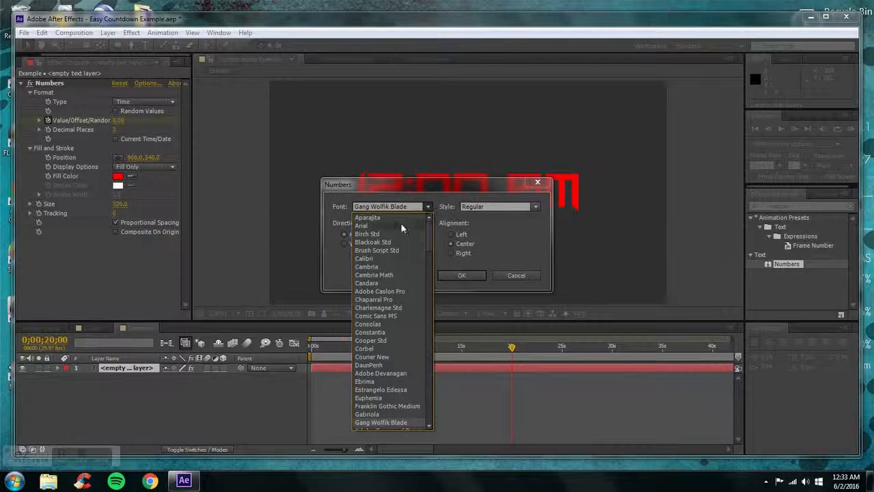
pyautogui.click(401, 226)
pyautogui.click(461, 275)
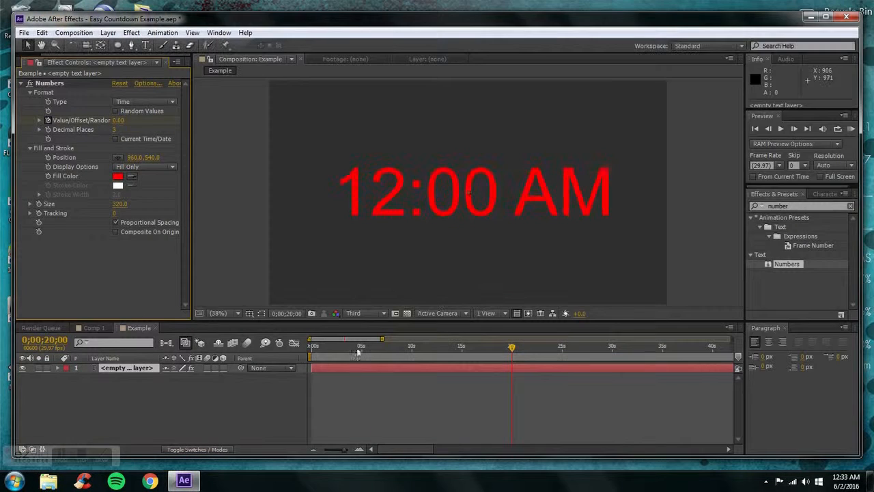
pyautogui.click(228, 394)
# Pre-compose the empty text layer with the default name, moving all attributes into the new composition
pyautogui.rightClick(119, 367)
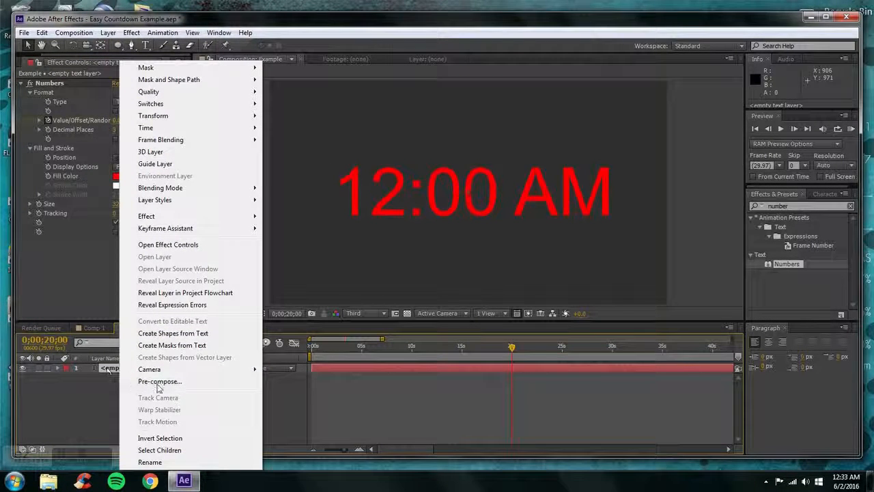
pyautogui.click(158, 382)
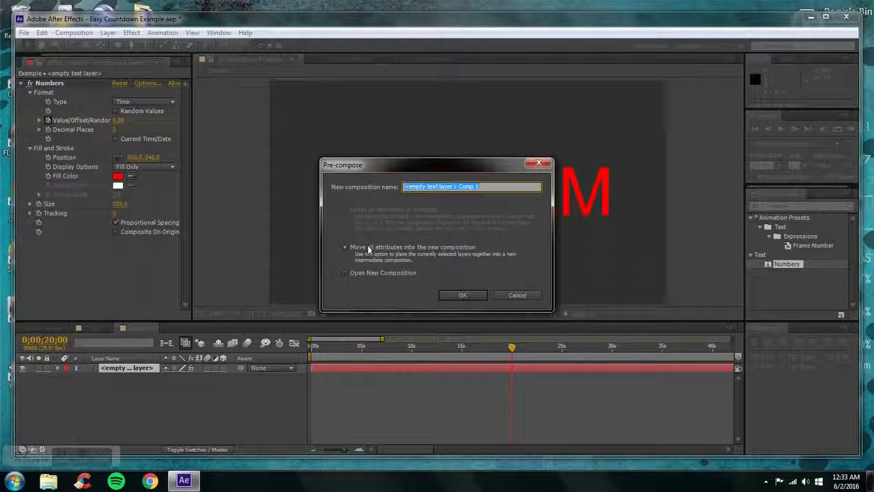
pyautogui.click(462, 296)
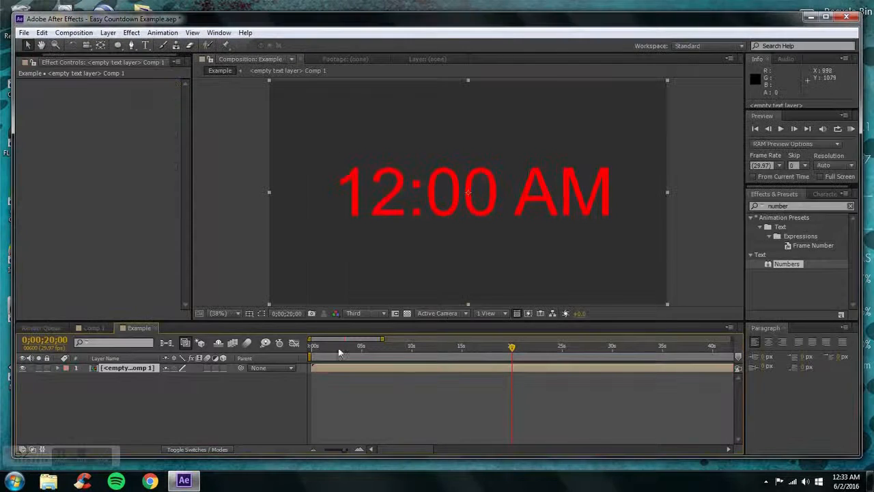
# Rename the pre-composed layer as Counter
pyautogui.rightClick(128, 369)
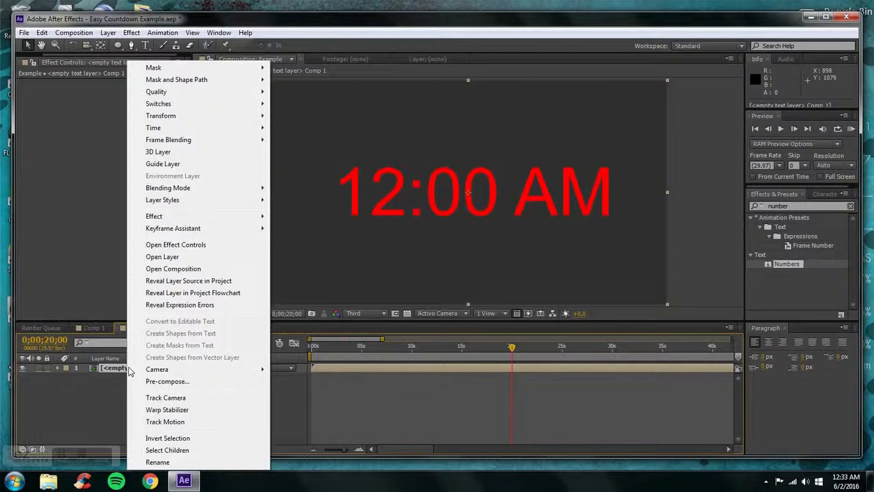
pyautogui.click(157, 462)
pyautogui.write('Counter')
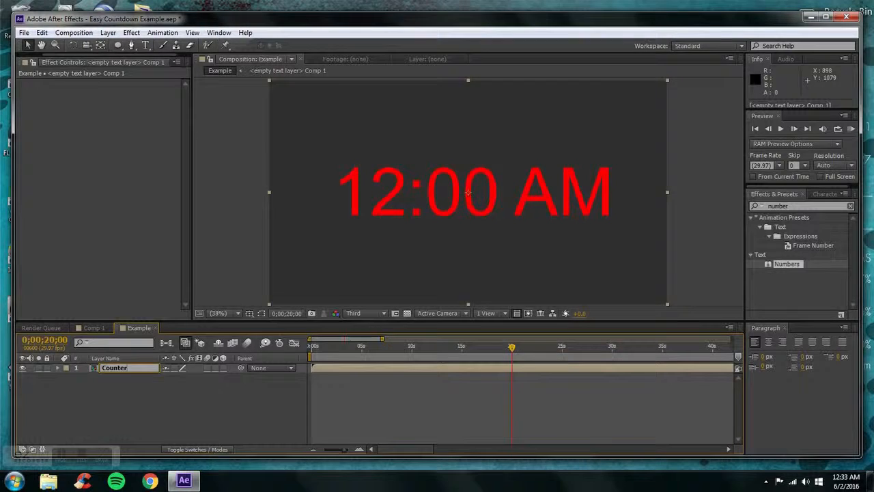
pyautogui.press('Return')
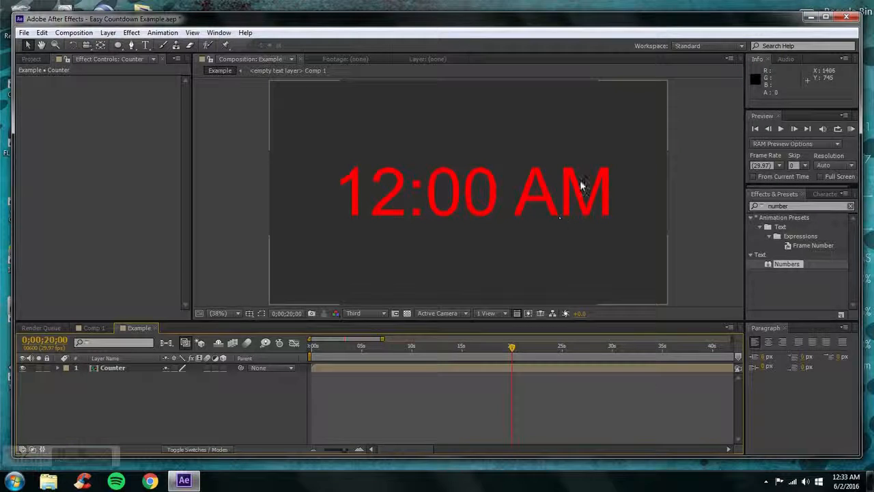
# Draw a closed four-point Pen mask around the "12" on the Counter layer at the start of the timeline
pyautogui.press('Home')
pyautogui.click(93, 370)
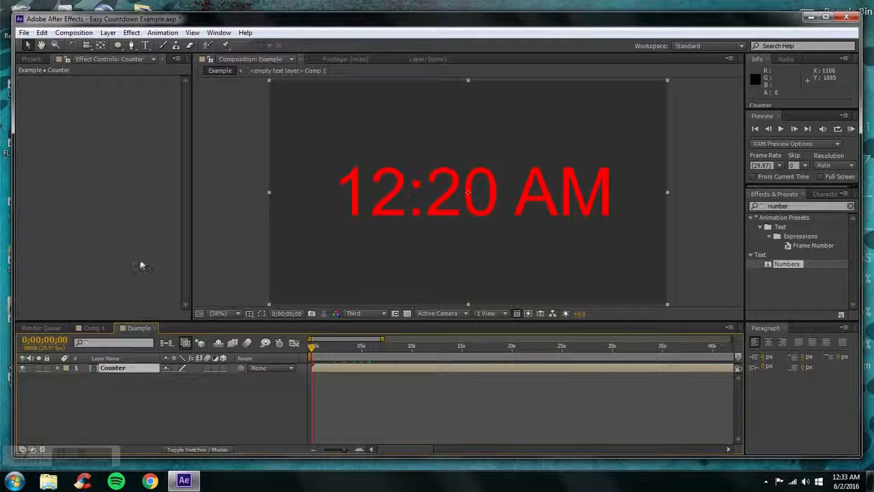
pyautogui.click(131, 45)
pyautogui.click(408, 151)
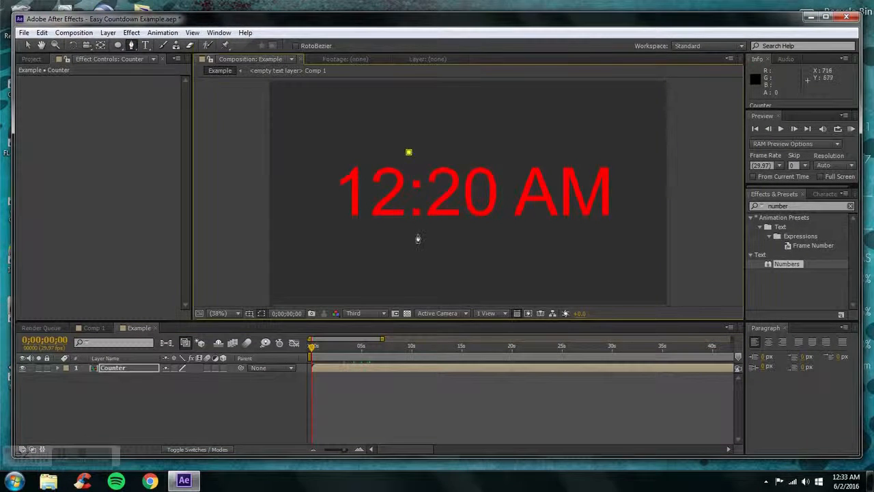
pyautogui.click(410, 238)
pyautogui.click(328, 233)
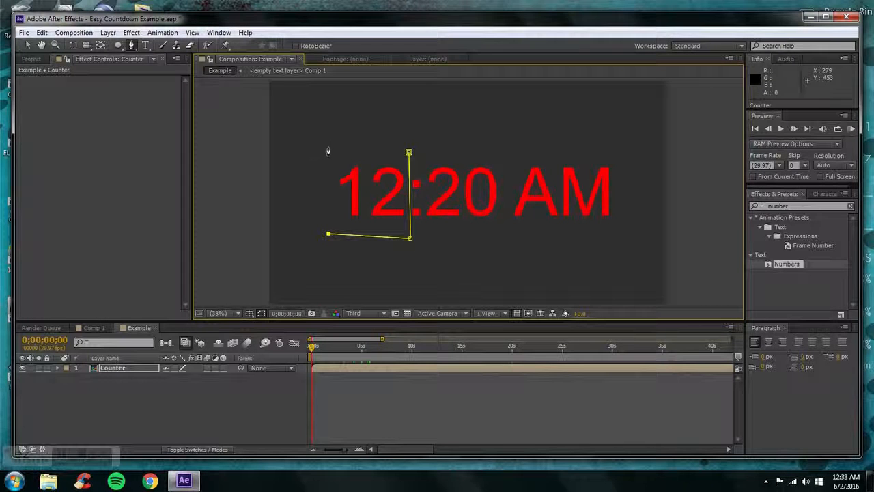
pyautogui.click(328, 146)
pyautogui.click(408, 152)
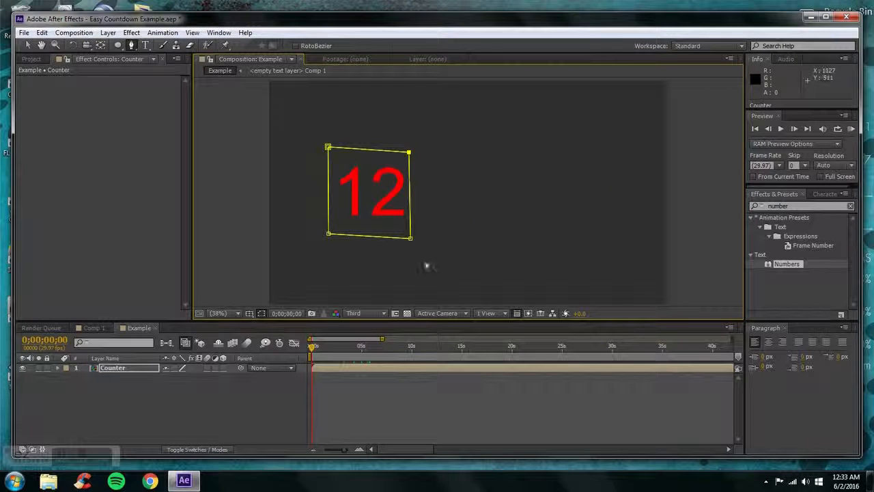
# Reveal the Counter layer's masks and set the mode of Mask 1 to Subtract
pyautogui.click(101, 367)
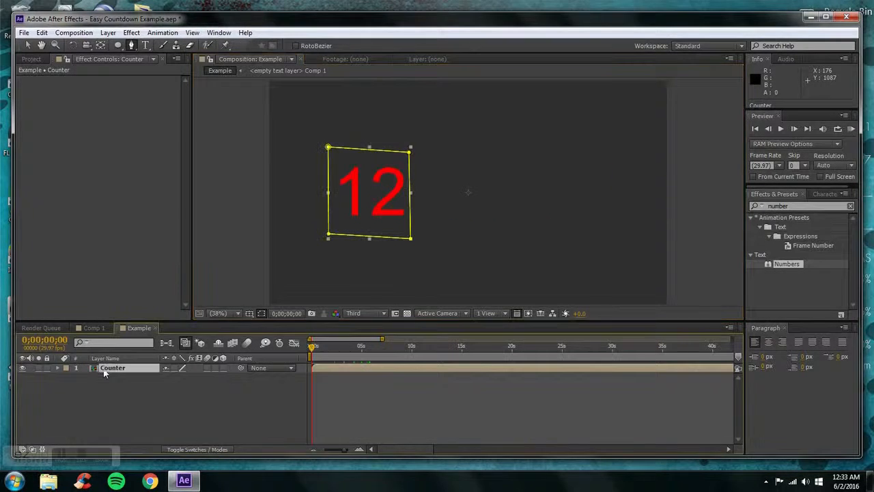
pyautogui.click(59, 369)
pyautogui.click(64, 379)
pyautogui.click(66, 378)
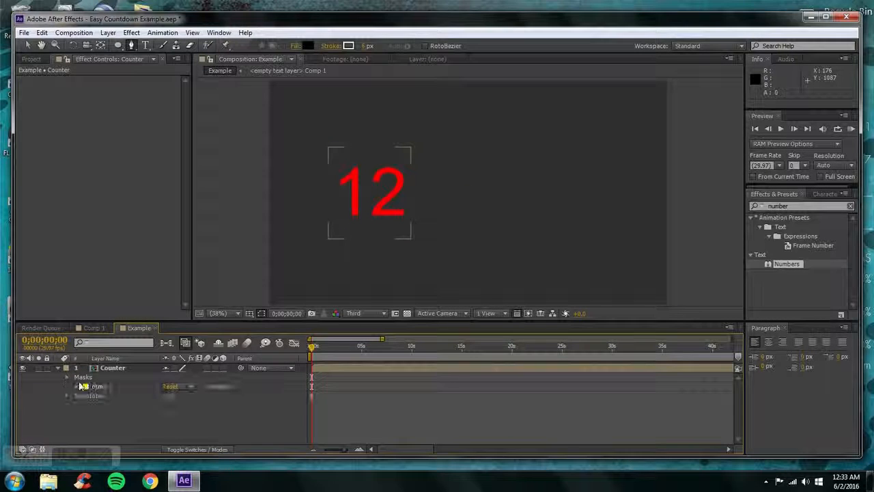
pyautogui.click(174, 386)
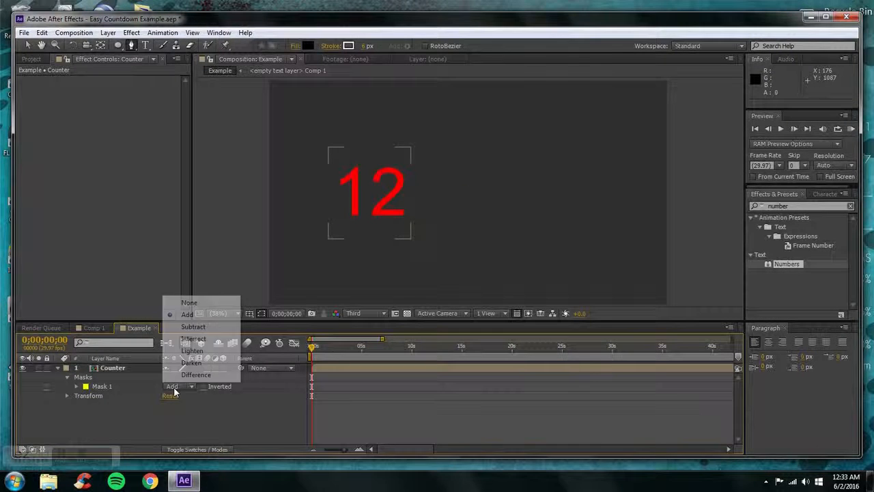
pyautogui.click(189, 328)
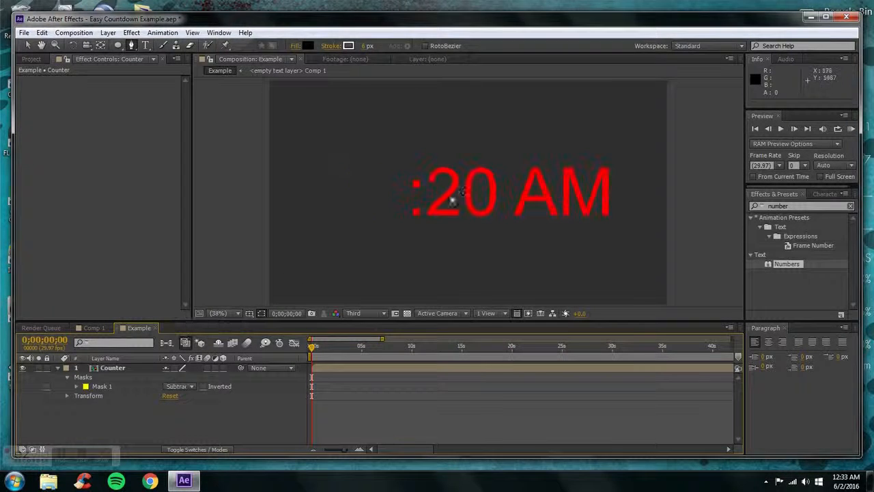
# Draw a second closed four-point Pen mask around the "AM" on the Counter layer
pyautogui.click(113, 368)
pyautogui.click(507, 149)
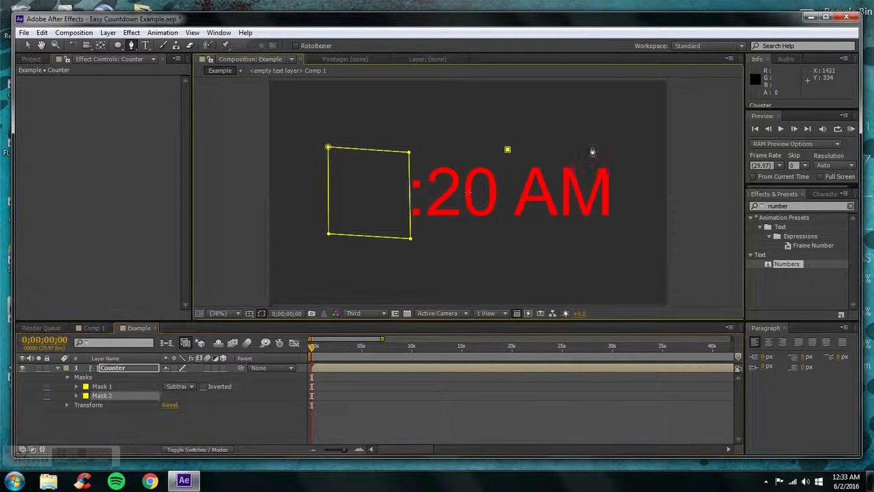
pyautogui.click(621, 145)
pyautogui.click(620, 228)
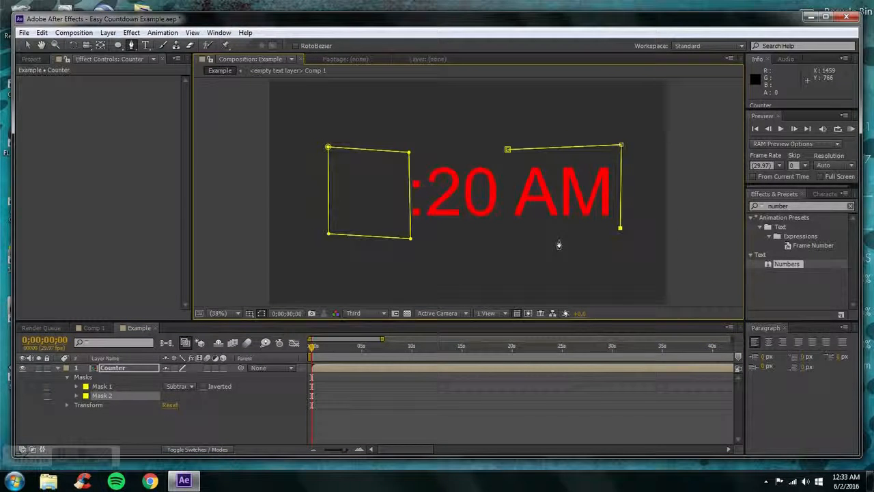
pyautogui.click(501, 229)
pyautogui.click(507, 148)
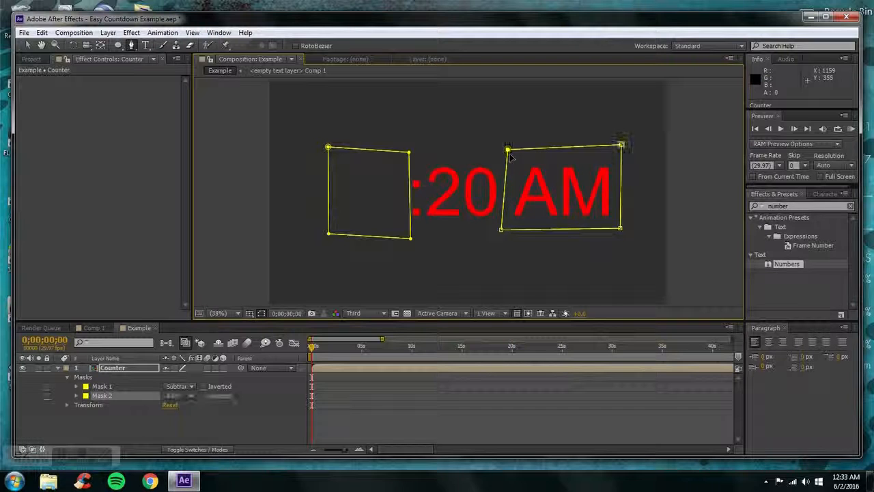
# Set the mode of Mask 2 to Subtract, deselect the Counter layer and collapse its properties
pyautogui.click(180, 396)
pyautogui.click(198, 336)
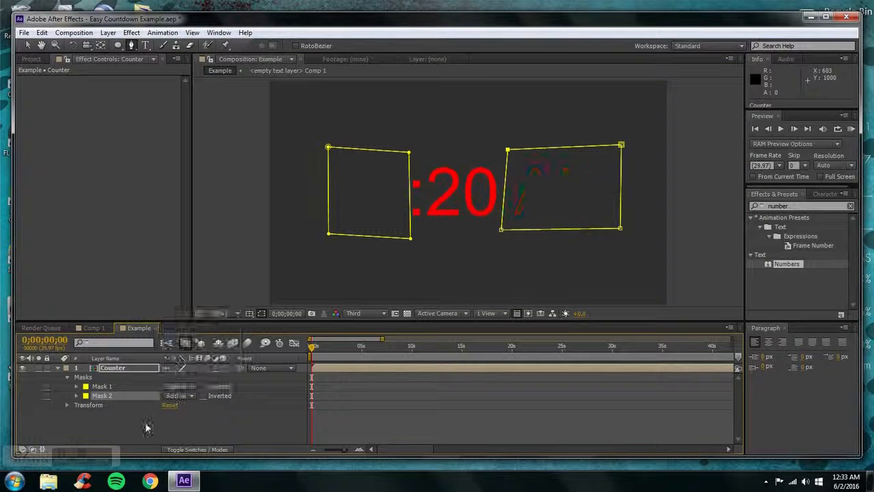
pyautogui.click(146, 428)
pyautogui.click(57, 367)
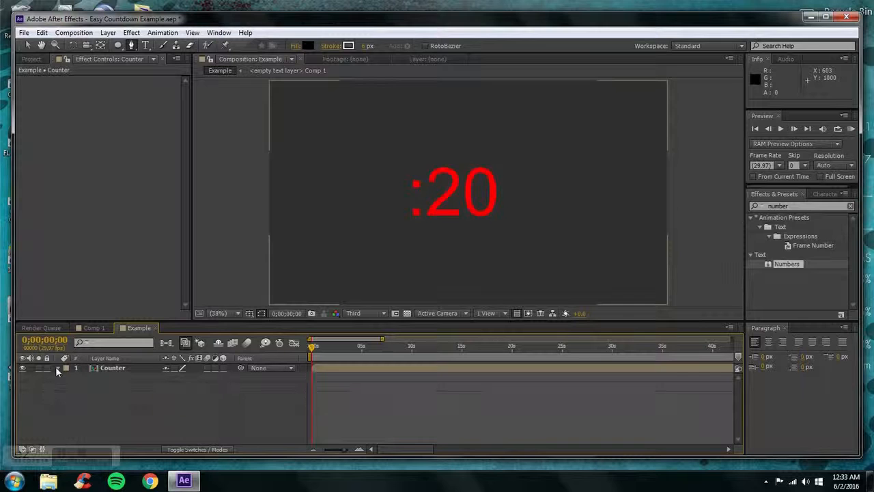
# Widen Mask 1 on the Counter layer by moving its right edge over the colon, then deselect and collapse the layer
pyautogui.click(57, 367)
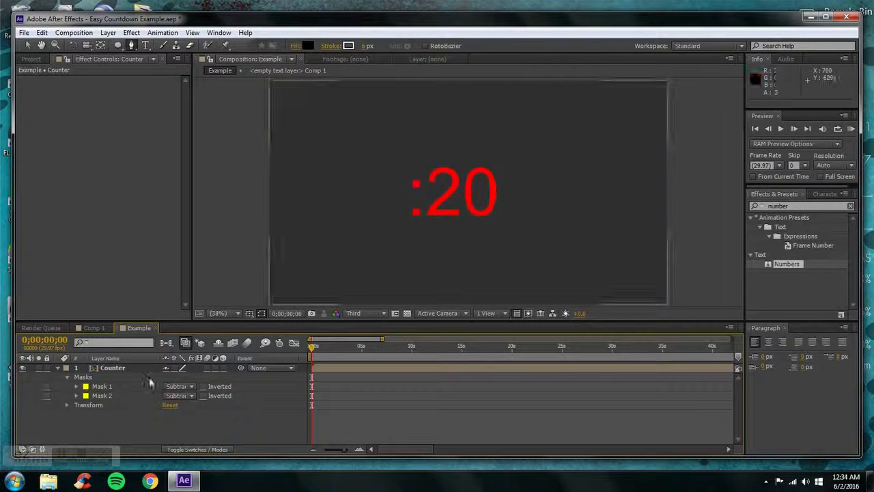
pyautogui.click(103, 386)
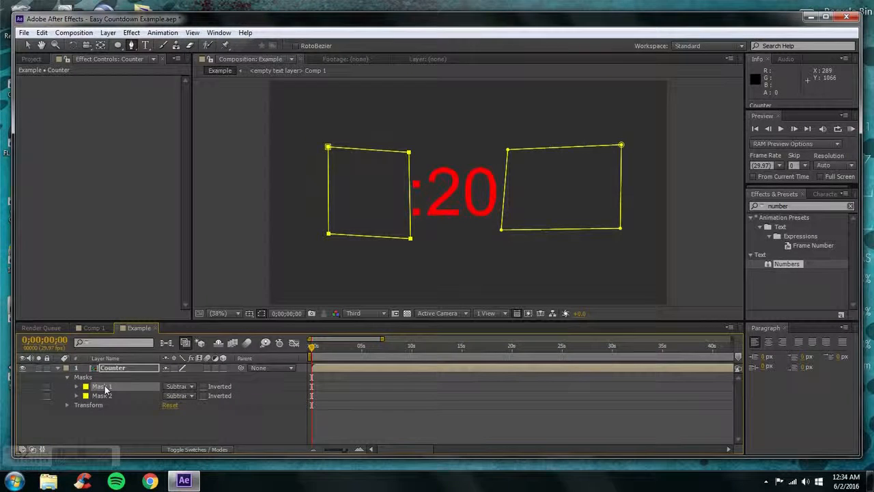
pyautogui.doubleClick(105, 389)
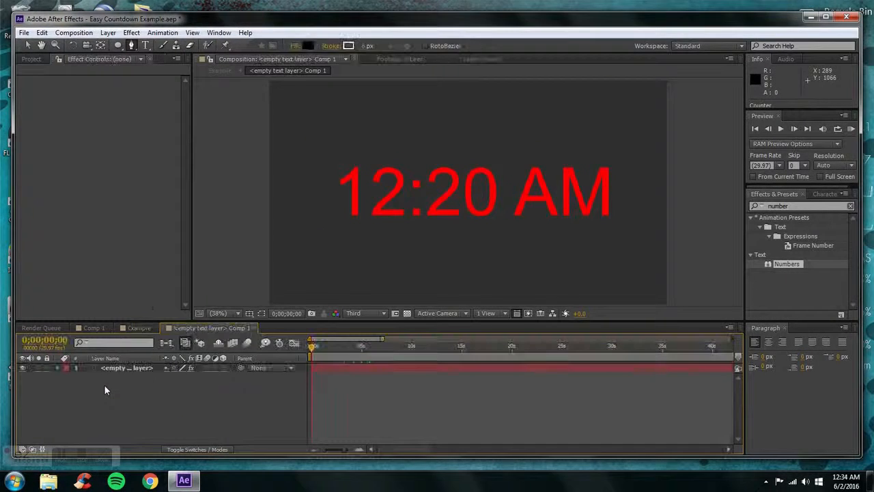
pyautogui.click(253, 328)
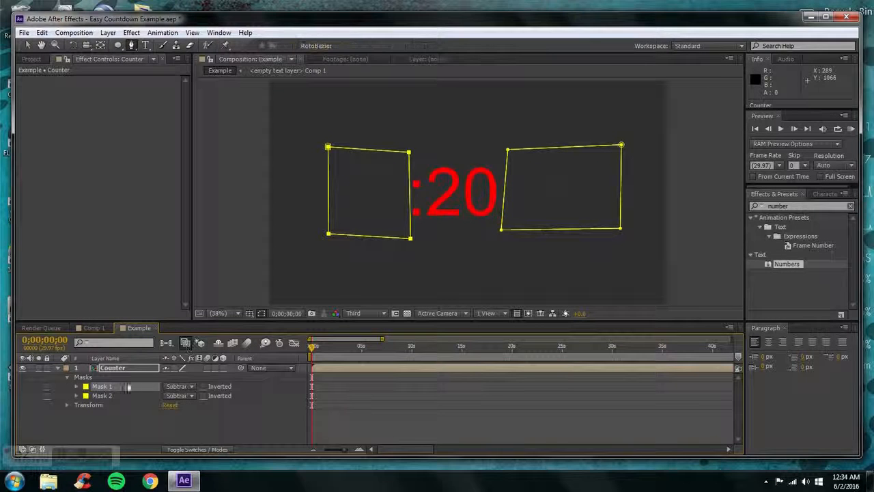
pyautogui.press('v')
pyautogui.doubleClick(409, 184)
pyautogui.moveTo(410, 193); pyautogui.dragTo(425, 193)
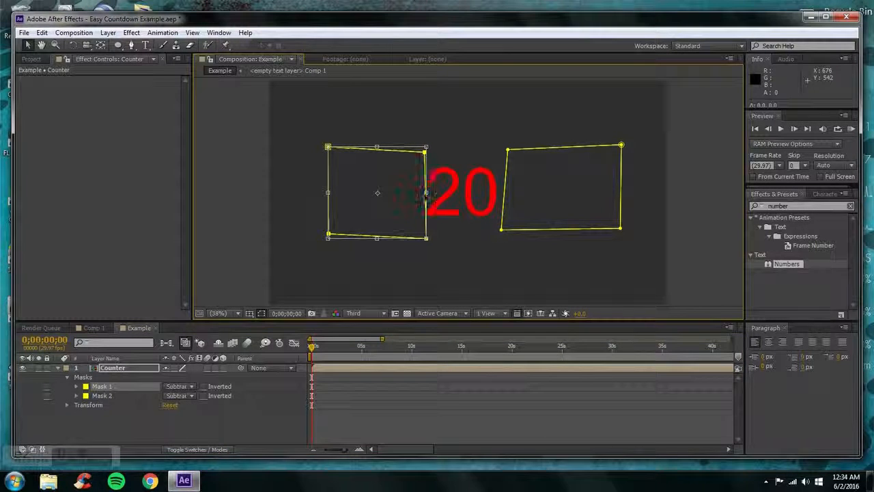
pyautogui.click(145, 419)
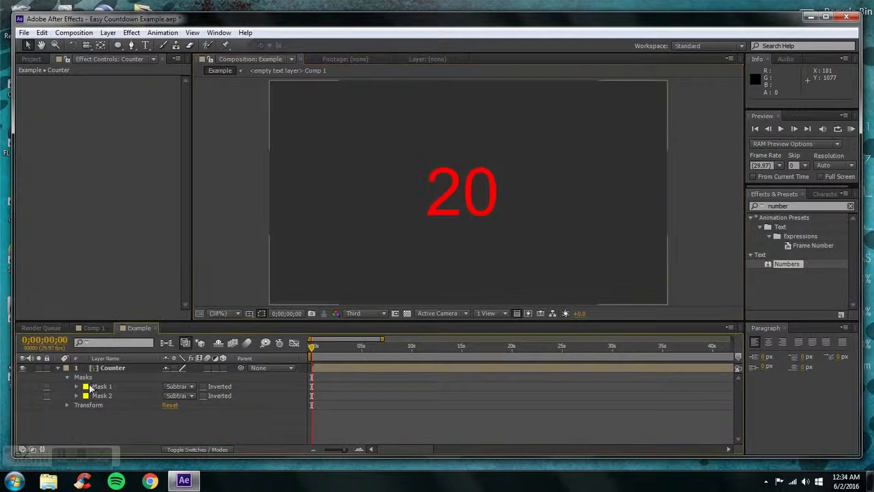
pyautogui.click(58, 368)
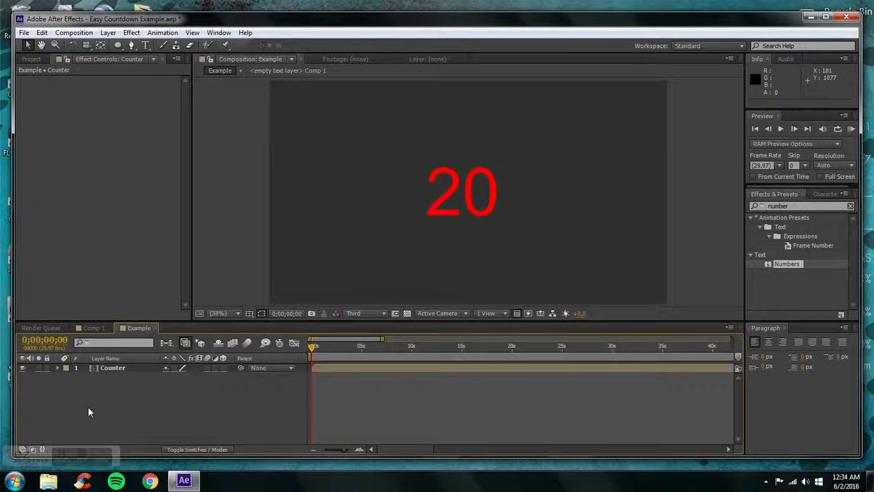
# Add a Mask Path keyframe to Mask 1 of the Counter layer at 0;00;07;19
pyautogui.moveTo(312, 346); pyautogui.dragTo(395, 347)
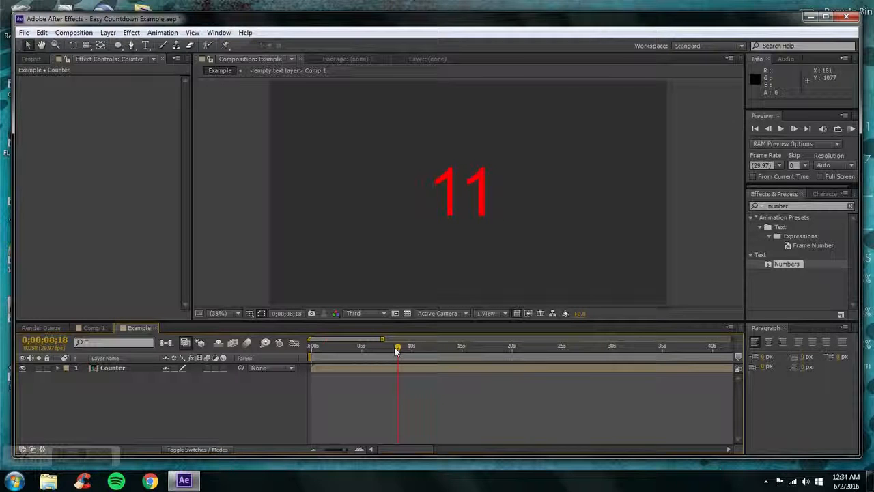
pyautogui.moveTo(394, 346)
pyautogui.mouseDown()
pyautogui.moveTo(505, 356)
pyautogui.moveTo(351, 355)
pyautogui.moveTo(394, 347)
pyautogui.moveTo(386, 352)
pyautogui.mouseUp()
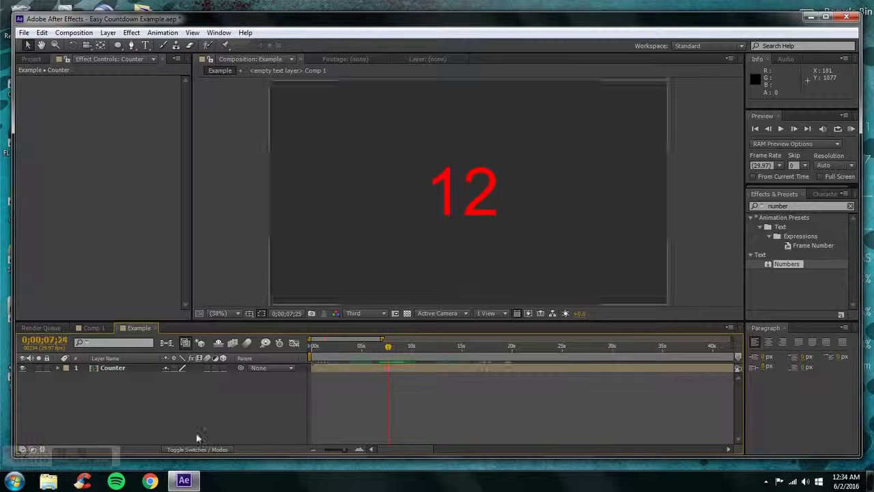
pyautogui.click(105, 369)
pyautogui.click(58, 367)
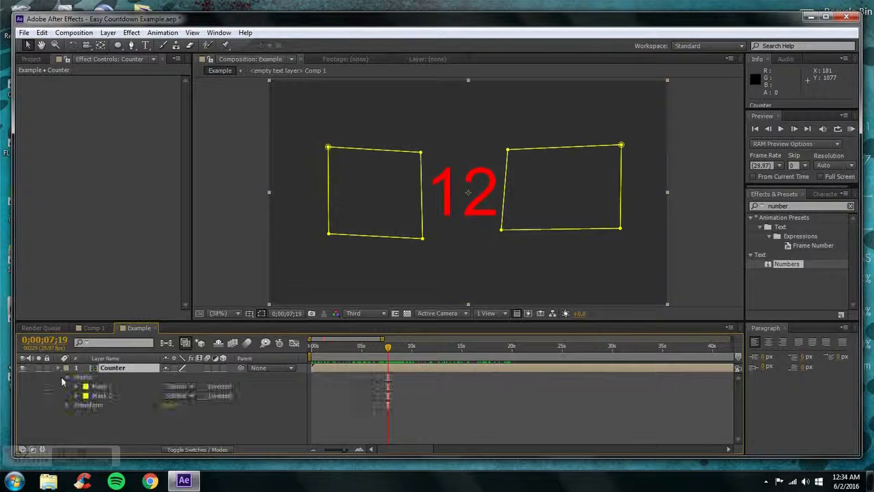
pyautogui.click(76, 386)
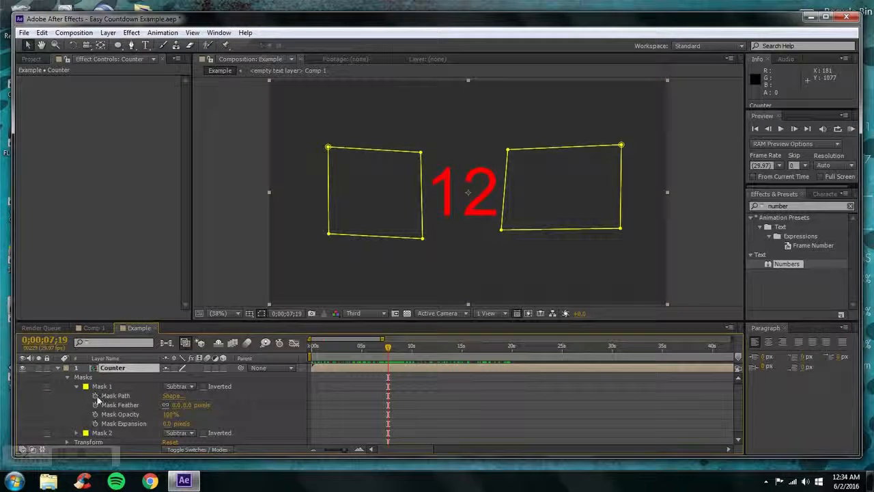
pyautogui.click(95, 396)
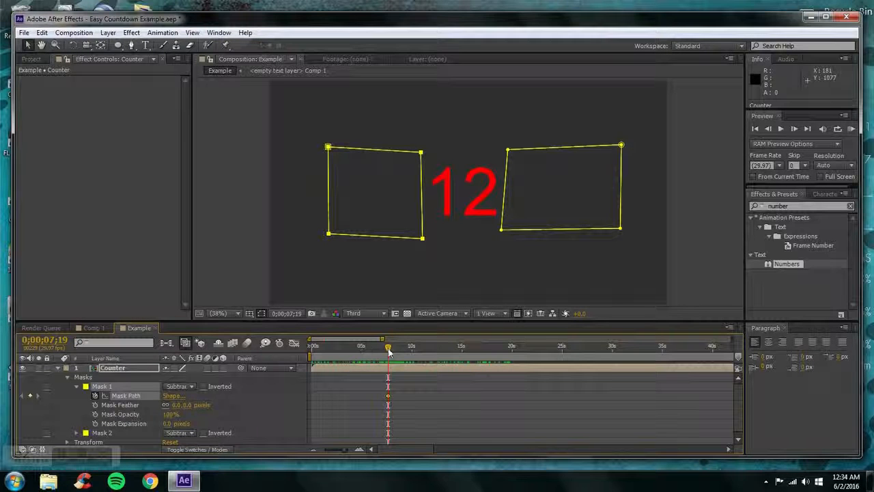
# At 0;00;08;23, extend the right edge of Mask 1 slightly toward the "11" to keyframe the wider shape
pyautogui.moveTo(387, 350); pyautogui.dragTo(402, 351)
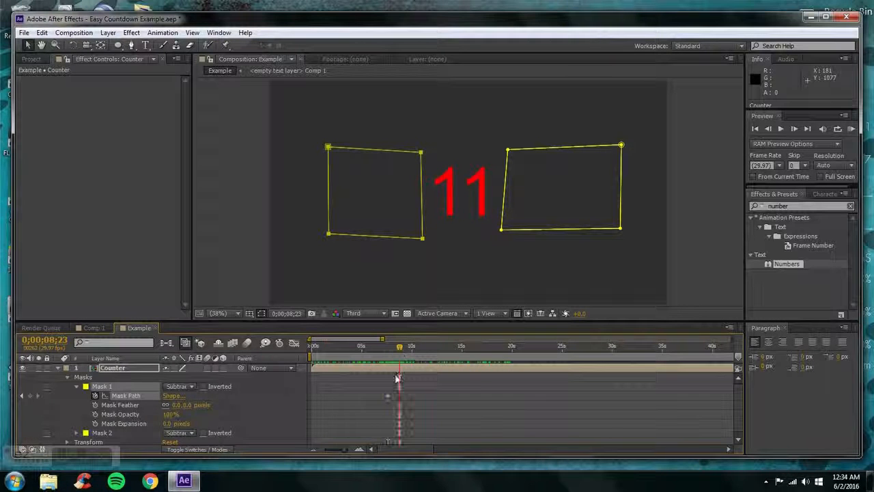
pyautogui.doubleClick(422, 215)
pyautogui.moveTo(421, 193); pyautogui.dragTo(427, 194)
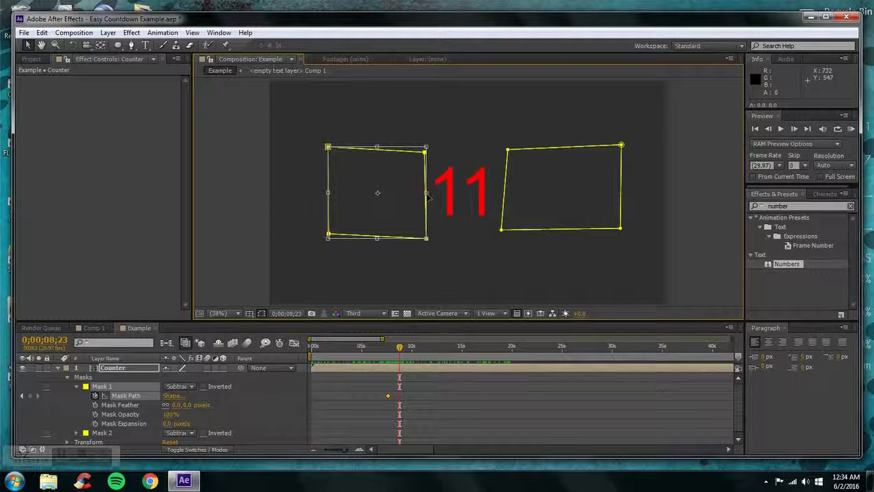
# Copy the first Mask Path keyframe of Mask 1 to 0;00;09;29, then collapse and deselect the Counter layer
pyautogui.click(388, 396)
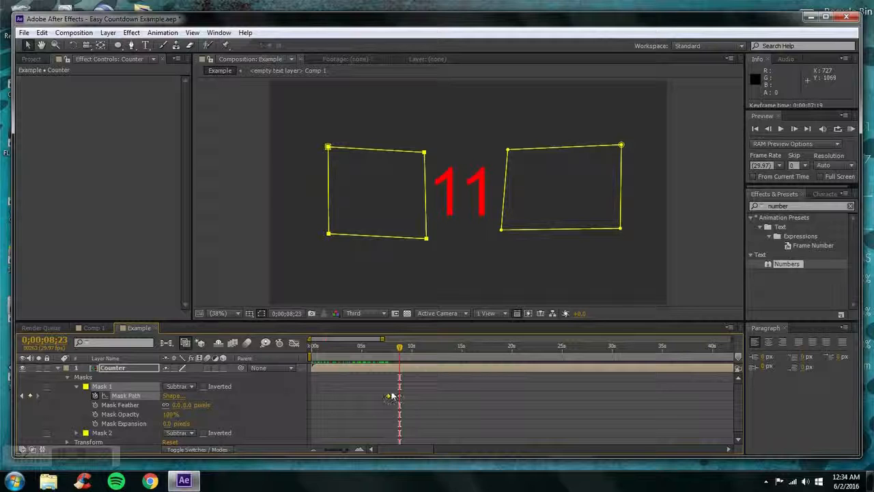
pyautogui.hotkey('ctrl', 'c')
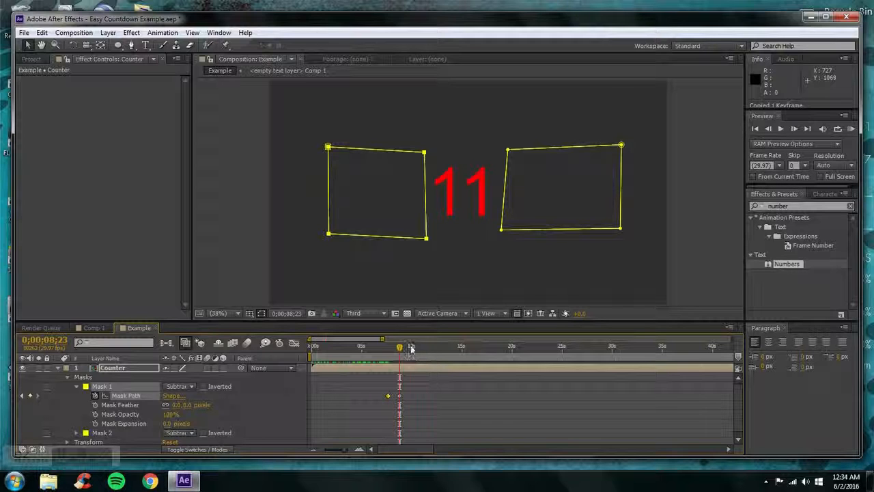
pyautogui.click(411, 348)
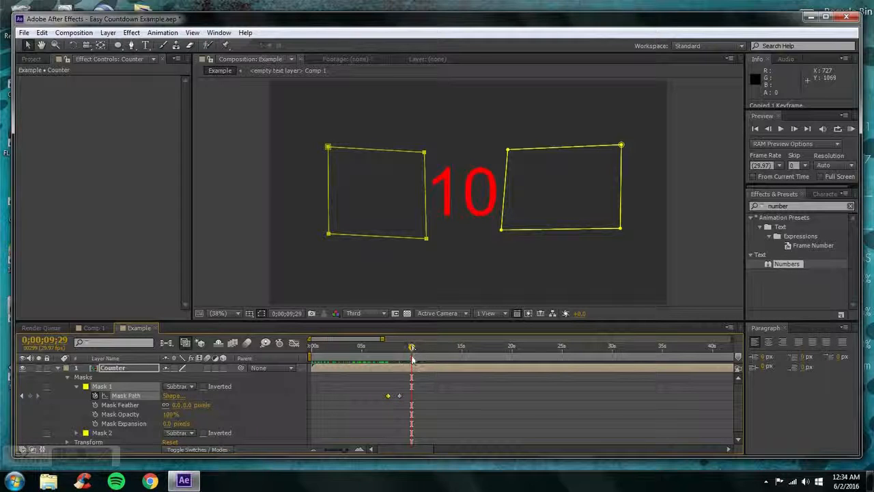
pyautogui.hotkey('ctrl', 'v')
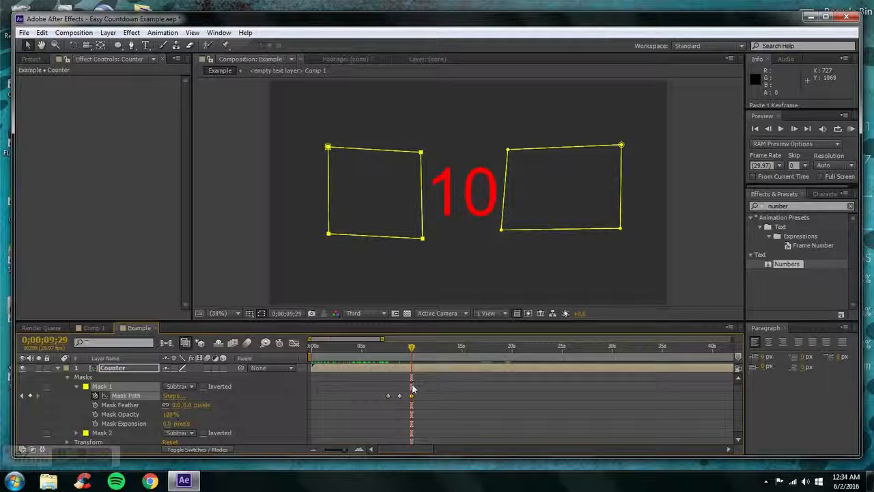
pyautogui.moveTo(411, 347)
pyautogui.mouseDown()
pyautogui.moveTo(383, 347)
pyautogui.moveTo(424, 349)
pyautogui.mouseUp()
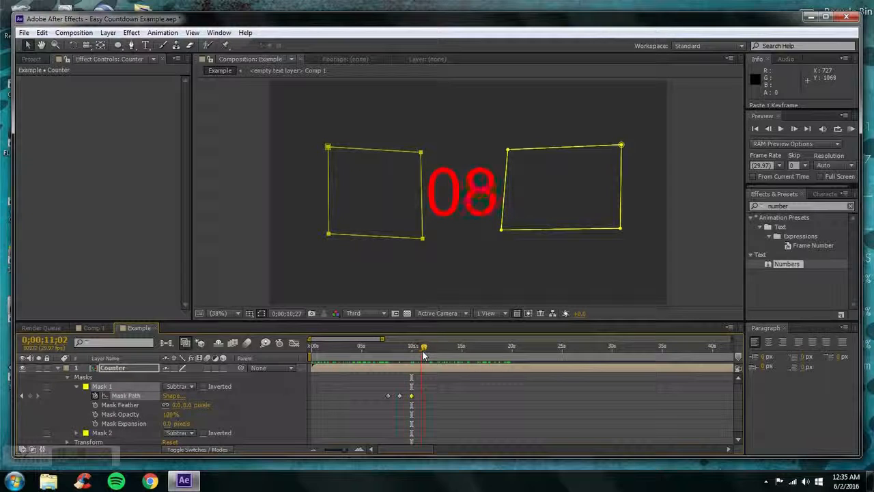
pyautogui.click(57, 367)
pyautogui.click(109, 407)
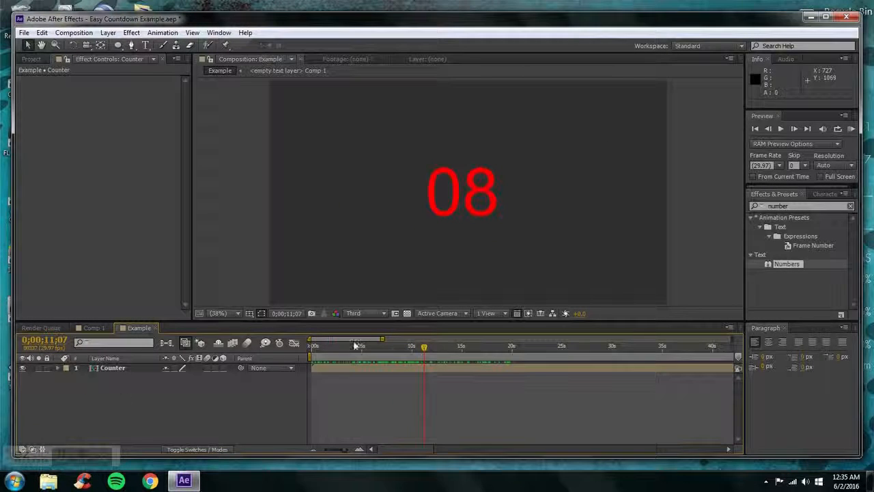
# Scrub through the countdown from the start to about 18 seconds to check the masked digits
pyautogui.moveTo(356, 346); pyautogui.dragTo(312, 347)
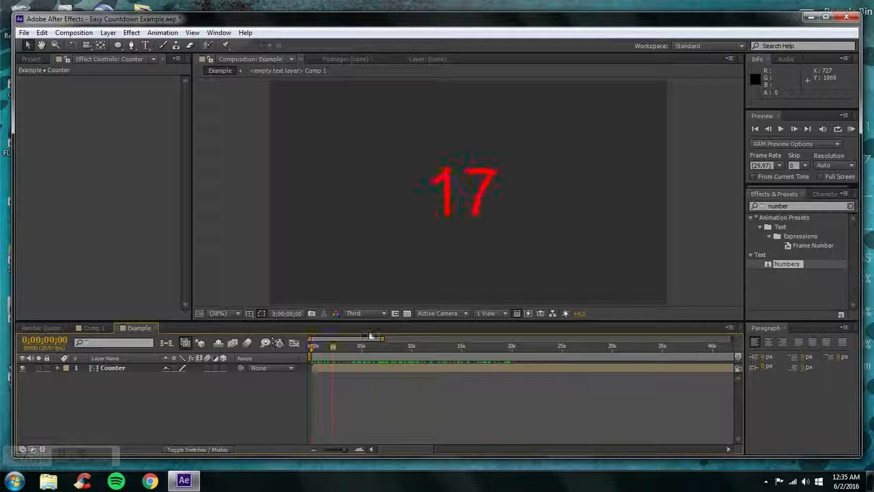
pyautogui.moveTo(369, 336); pyautogui.dragTo(404, 329)
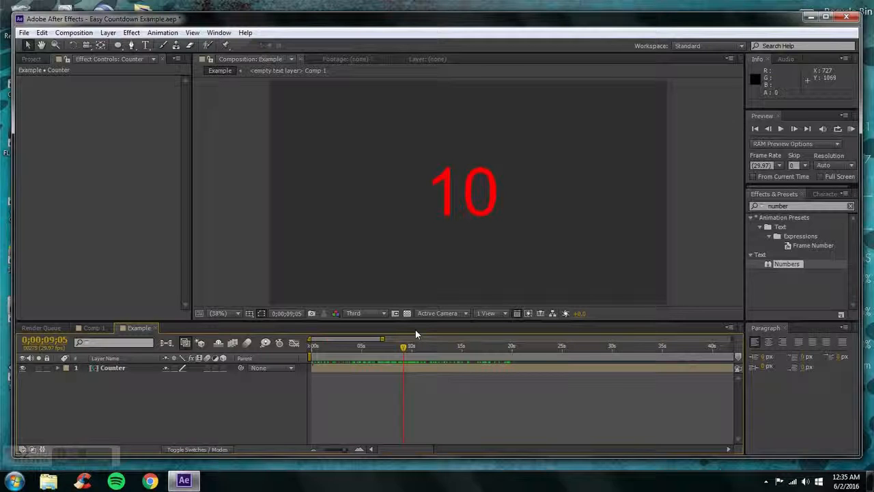
pyautogui.moveTo(403, 346); pyautogui.dragTo(357, 346)
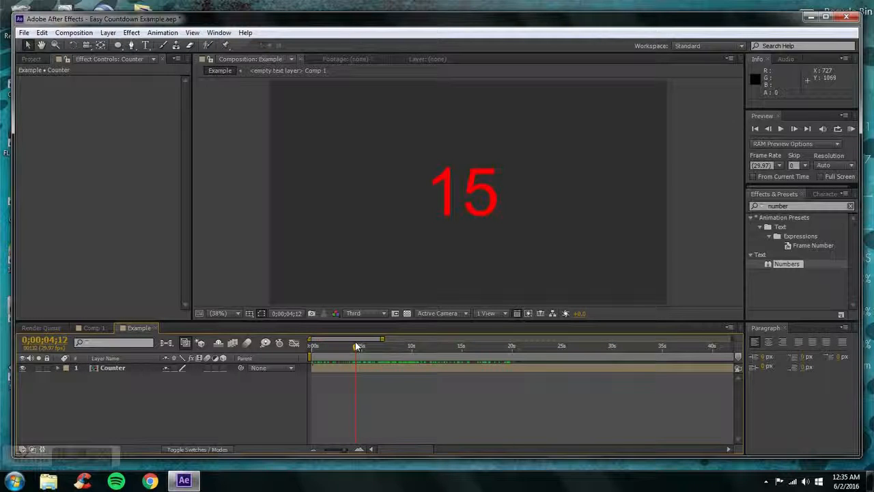
pyautogui.moveTo(355, 345); pyautogui.dragTo(496, 346)
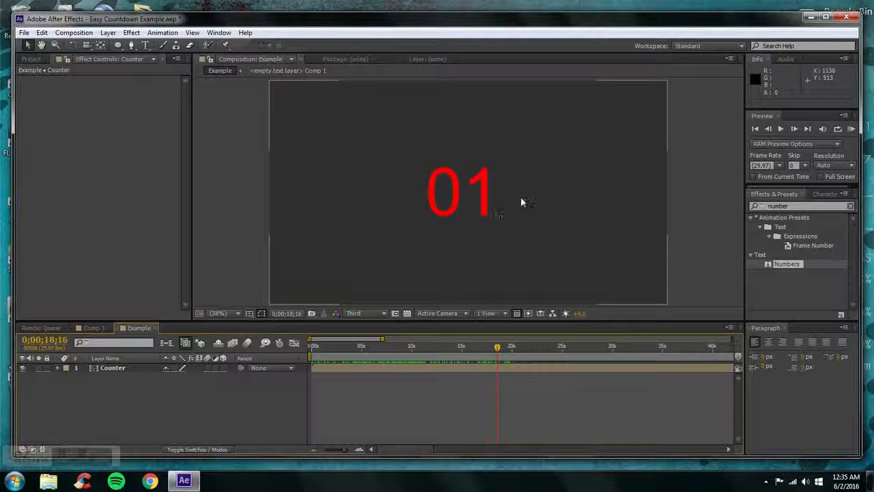
pyautogui.moveTo(437, 347)
pyautogui.mouseDown()
pyautogui.moveTo(312, 346)
pyautogui.moveTo(453, 346)
pyautogui.moveTo(468, 337)
pyautogui.moveTo(474, 346)
pyautogui.moveTo(507, 345)
pyautogui.moveTo(503, 355)
pyautogui.moveTo(437, 350)
pyautogui.mouseUp()
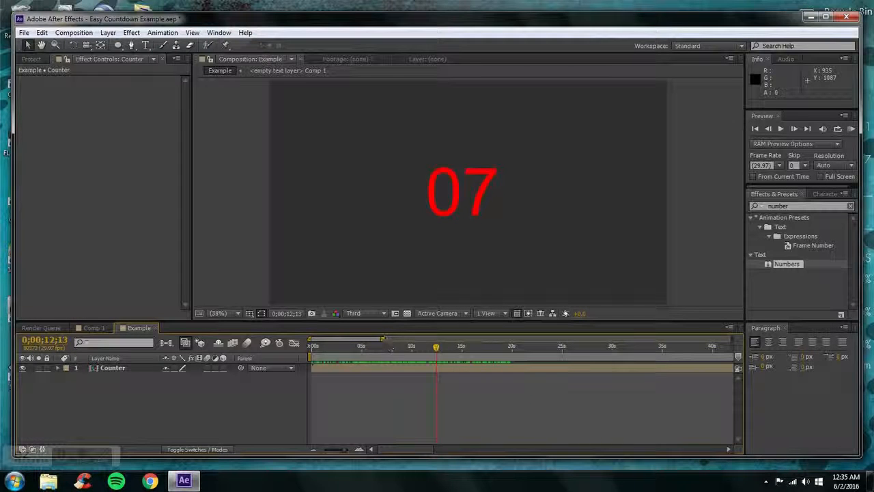
# Set the end of the work area at about 20 seconds, then return to the start of the timeline with nothing selected
pyautogui.moveTo(384, 339)
pyautogui.mouseDown()
pyautogui.moveTo(732, 339)
pyautogui.moveTo(362, 362)
pyautogui.moveTo(345, 373)
pyautogui.mouseUp()
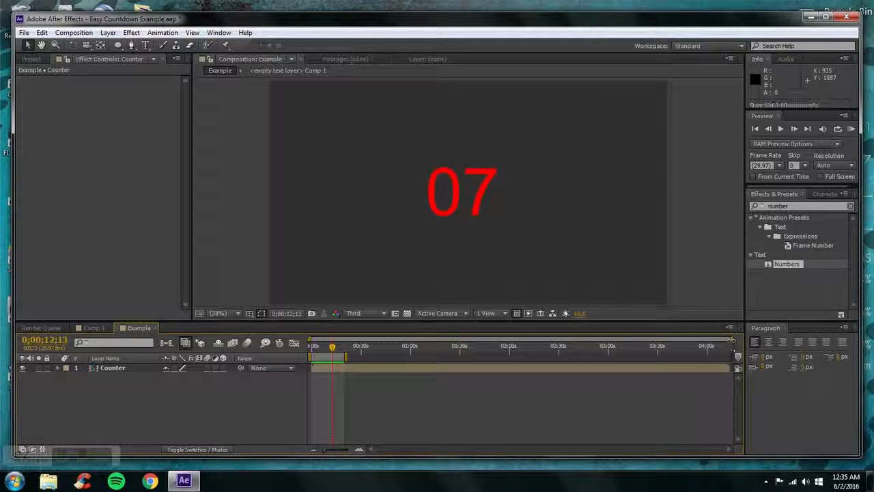
pyautogui.moveTo(732, 339); pyautogui.dragTo(406, 345)
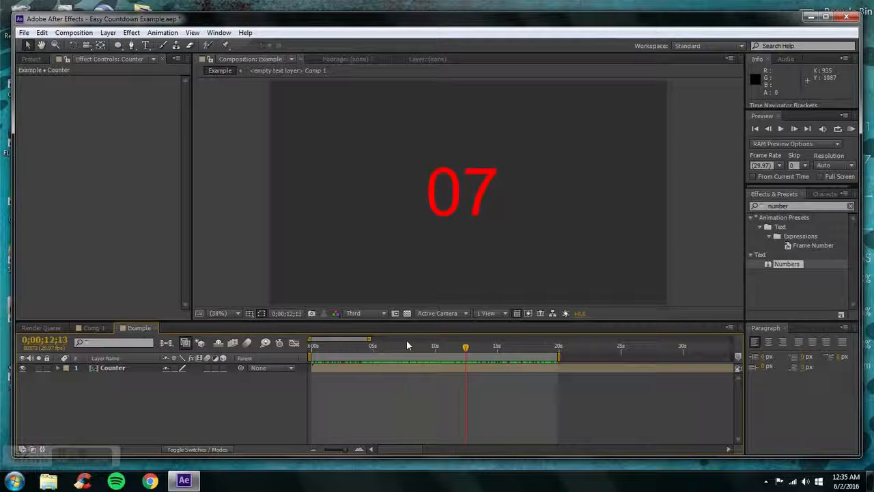
pyautogui.click(558, 348)
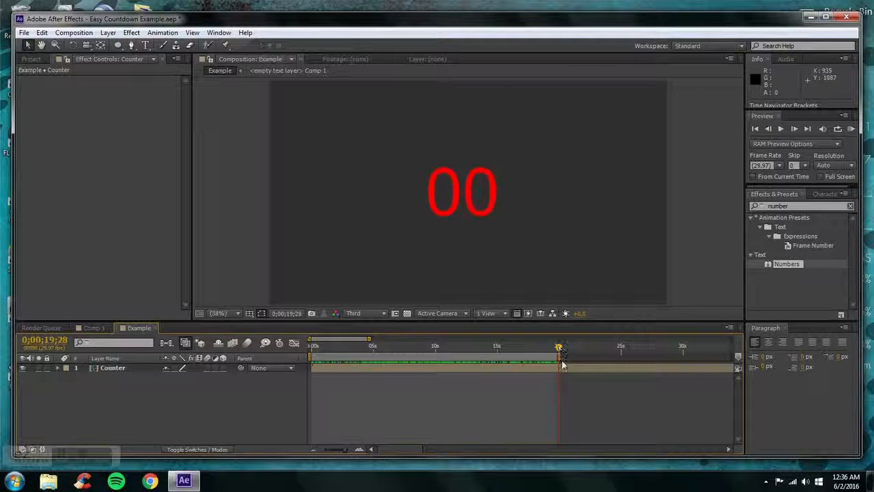
pyautogui.click(559, 350)
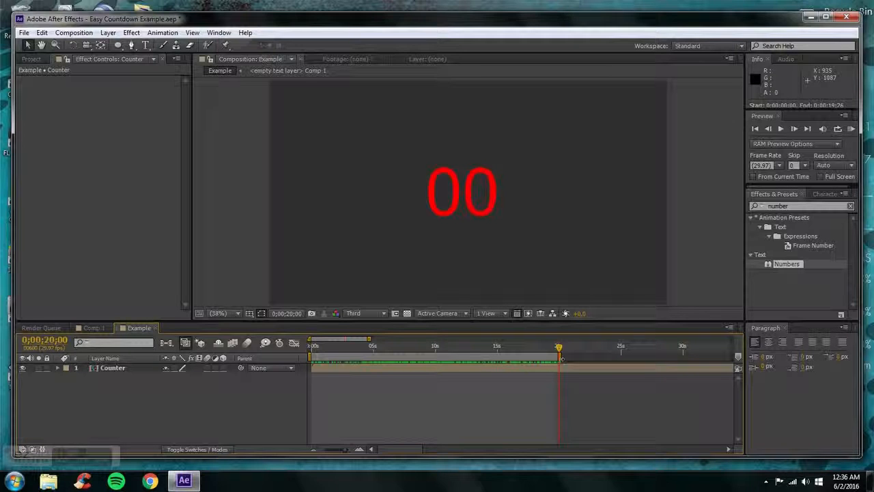
pyautogui.moveTo(401, 352); pyautogui.dragTo(203, 353)
pyautogui.click(126, 368)
pyautogui.click(130, 387)
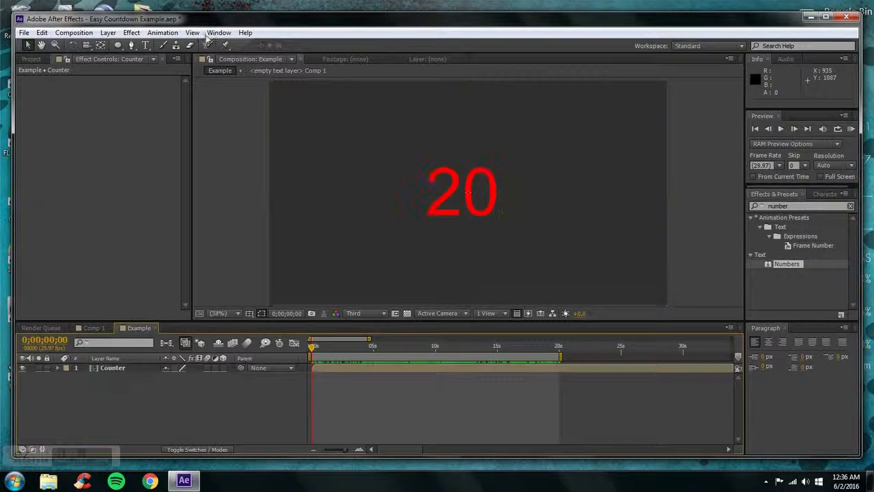
# Draw a black ellipse with a white stroke over the countdown digits as a new shape layer
pyautogui.click(106, 34)
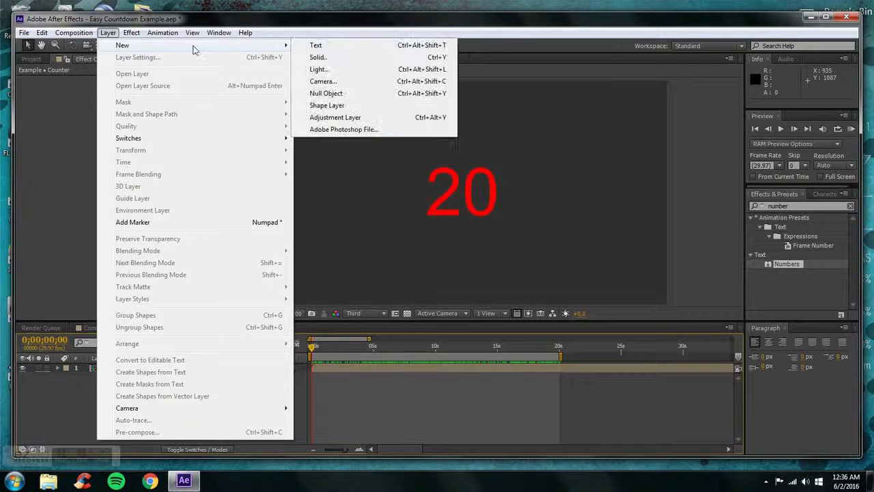
pyautogui.click(111, 33)
pyautogui.click(118, 45)
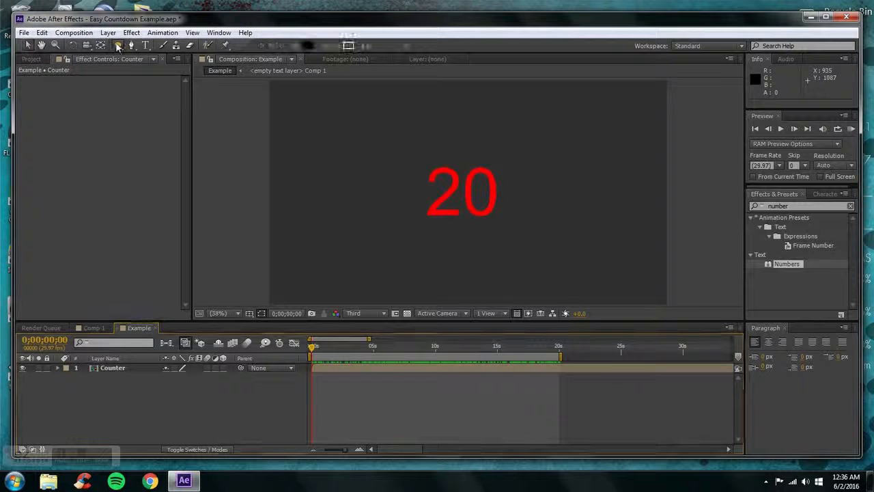
pyautogui.moveTo(408, 225); pyautogui.dragTo(516, 143)
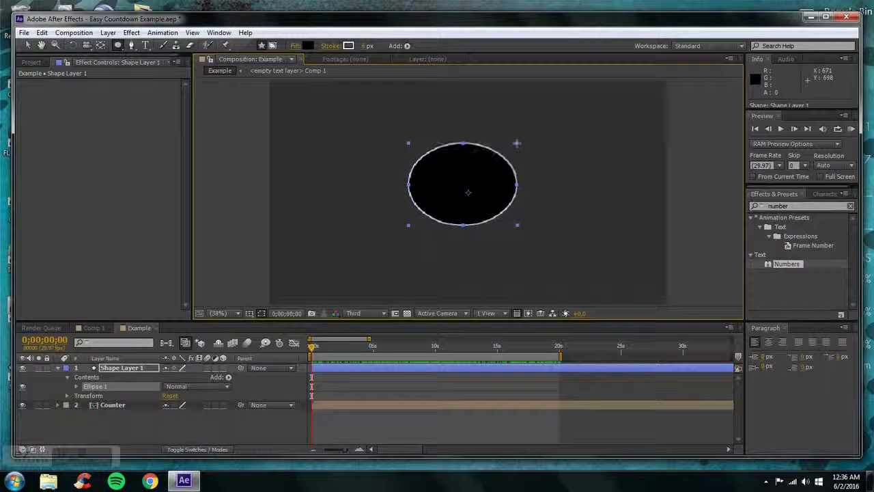
# Collapse the ellipse's shape layer and move it below the Counter layer
pyautogui.click(76, 370)
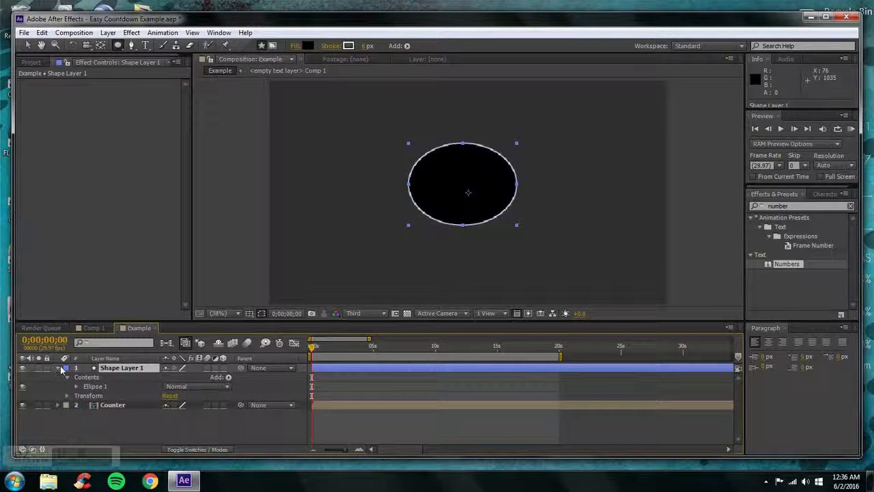
pyautogui.click(59, 368)
pyautogui.moveTo(108, 368); pyautogui.dragTo(112, 389)
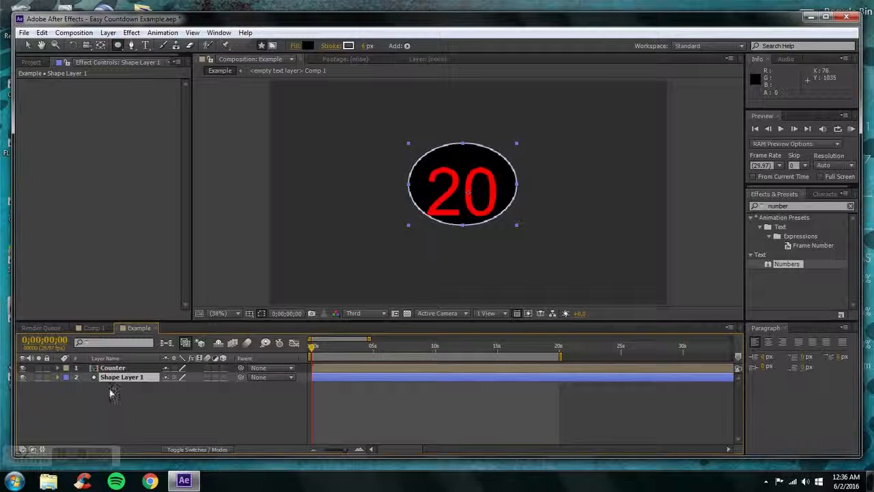
# Move the ellipse slightly down so it sits centred behind the countdown digits, and leave nothing selected
pyautogui.click(27, 45)
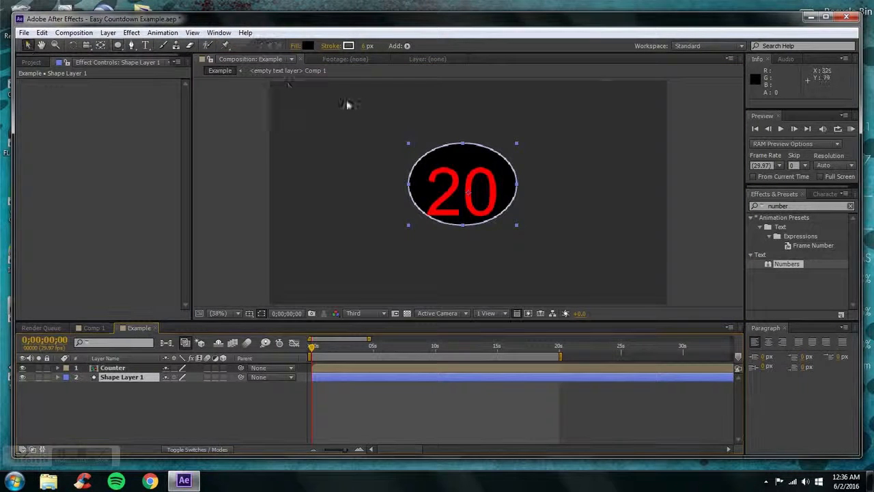
pyautogui.moveTo(435, 165); pyautogui.dragTo(436, 172)
pyautogui.click(175, 418)
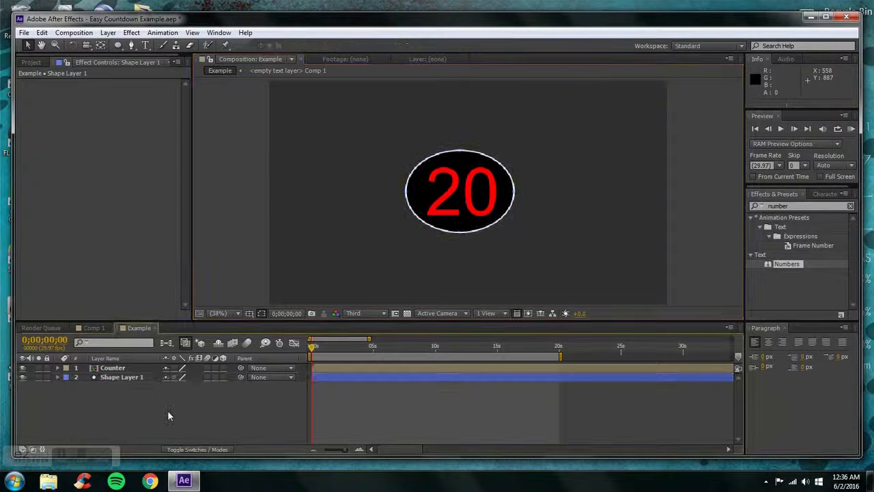
pyautogui.click(114, 380)
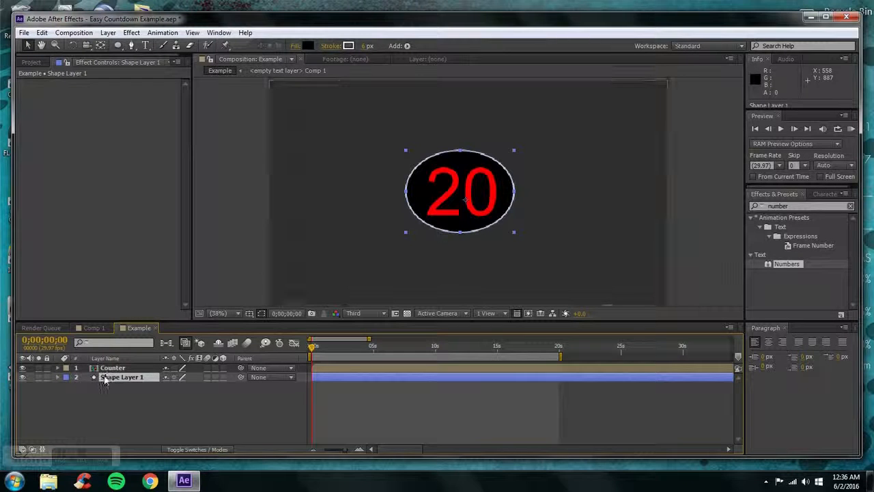
pyautogui.click(348, 45)
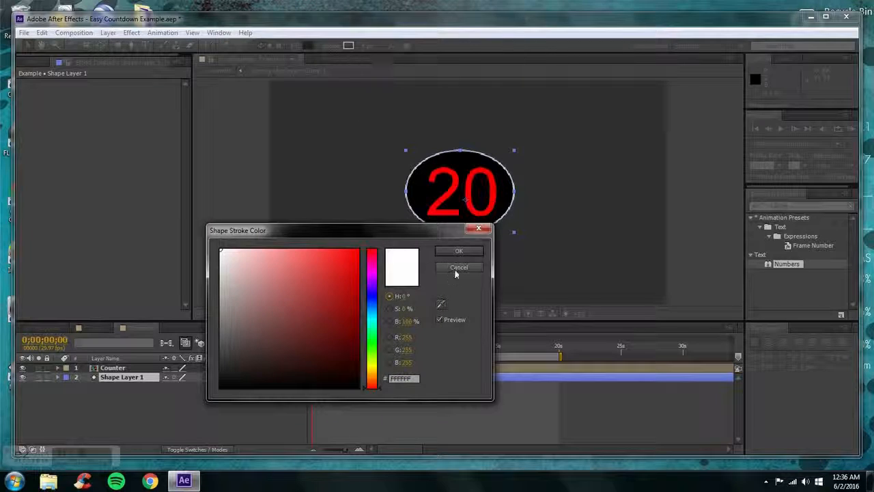
pyautogui.click(454, 273)
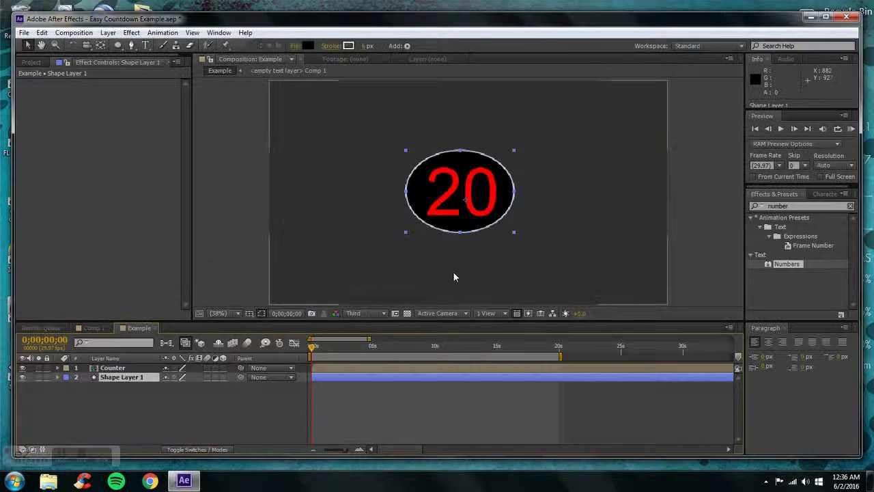
# Hide the stroke of the ellipse in Shape Layer 1 and nudge the ellipse slightly to recentre it behind the digits
pyautogui.click(58, 377)
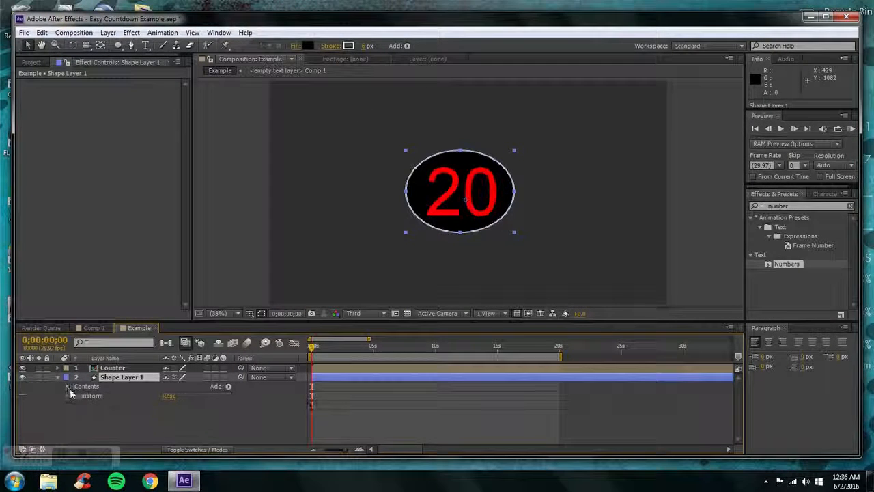
pyautogui.click(67, 387)
pyautogui.click(76, 395)
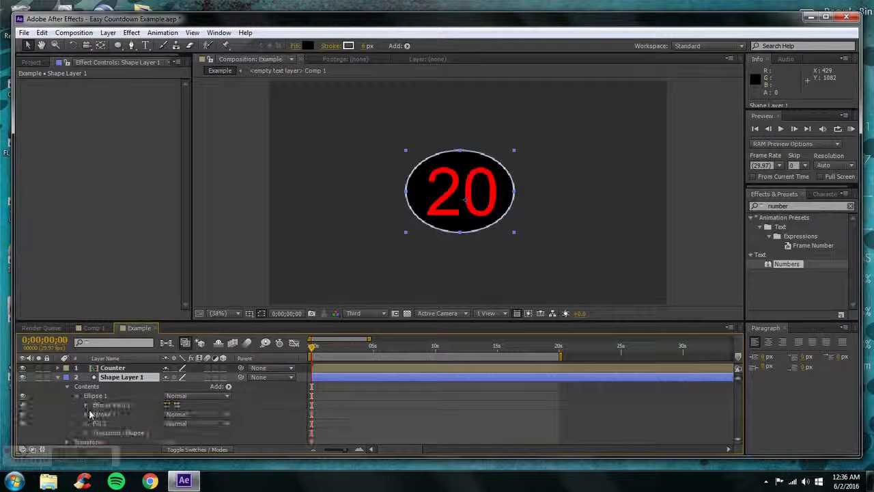
pyautogui.click(22, 414)
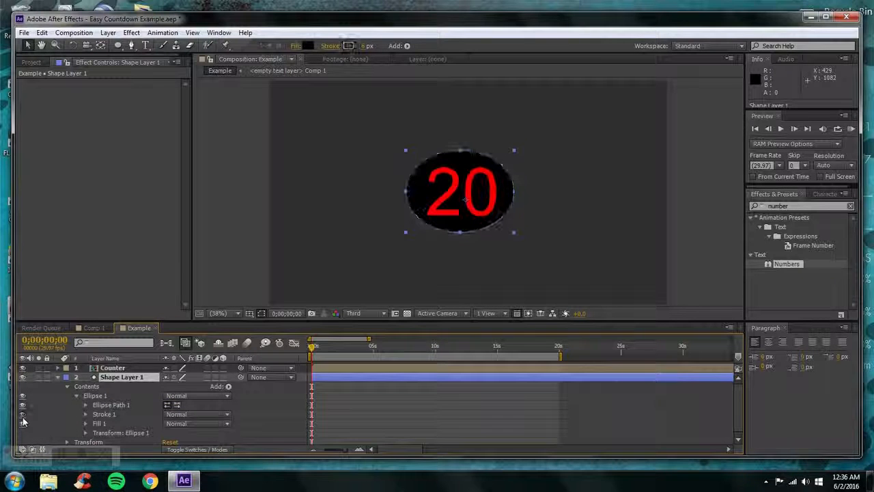
pyautogui.click(58, 378)
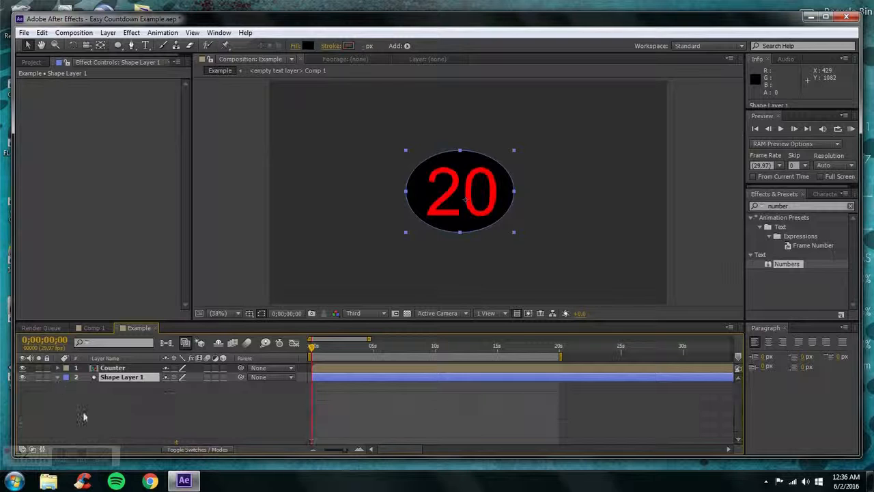
pyautogui.click(83, 412)
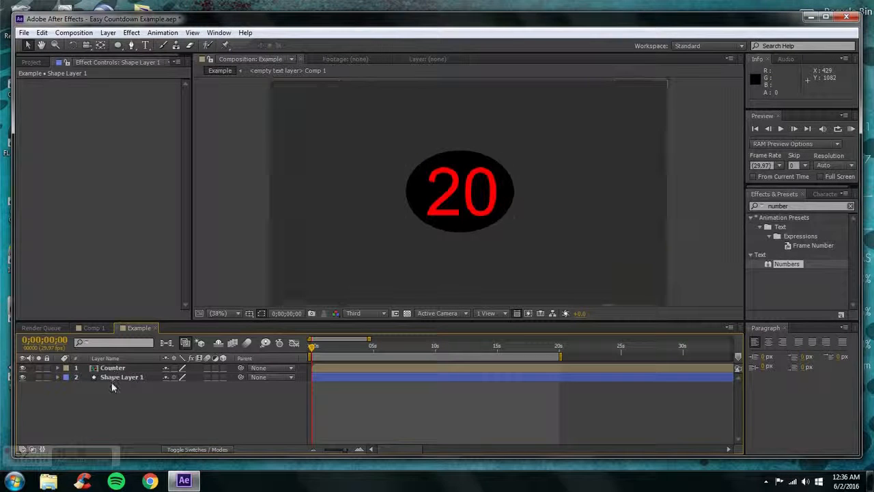
pyautogui.click(113, 377)
pyautogui.moveTo(458, 227); pyautogui.dragTo(460, 229)
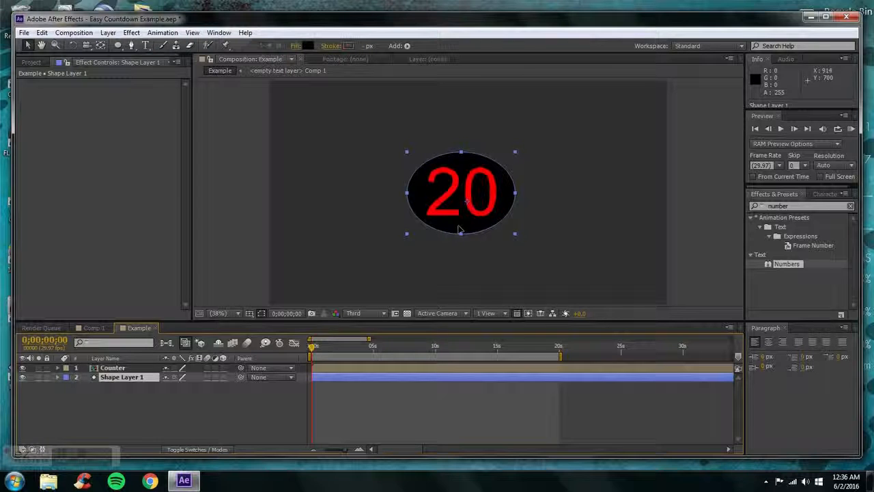
# Set the opacity of Shape Layer 1 to 60%, then collapse the layer and deselect it
pyautogui.click(129, 377)
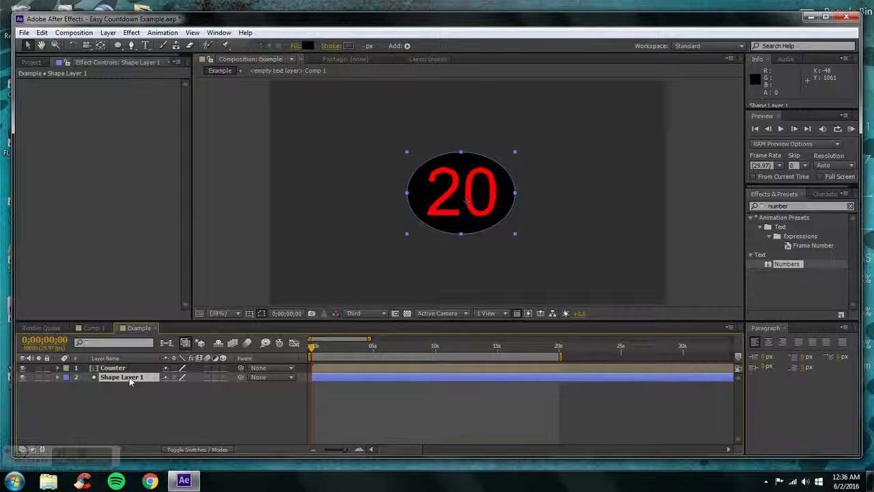
pyautogui.press('t')
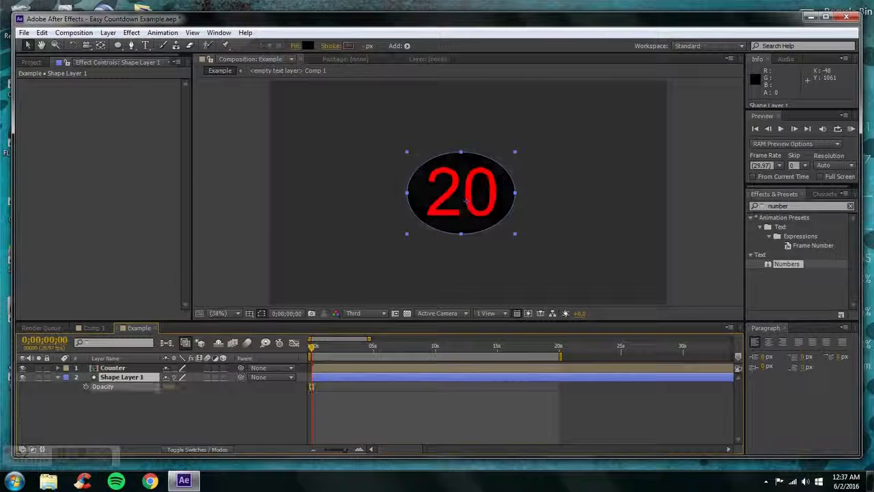
pyautogui.moveTo(166, 386); pyautogui.dragTo(157, 394)
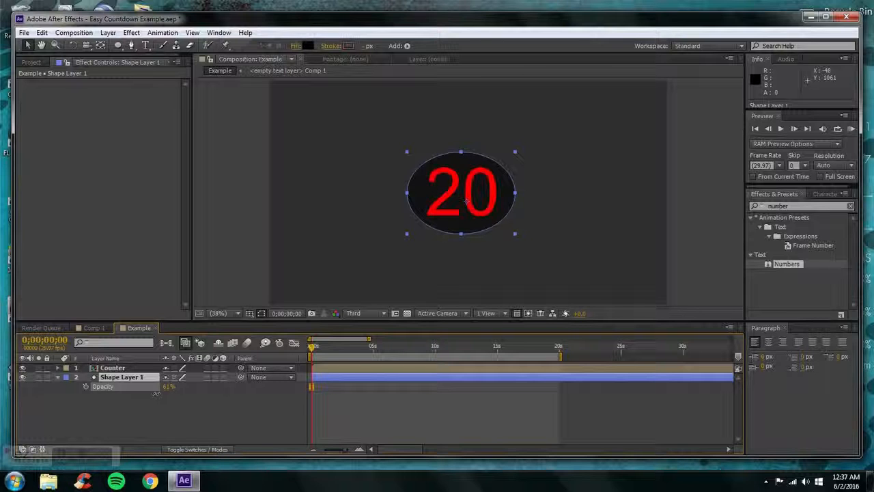
pyautogui.click(57, 377)
pyautogui.click(56, 377)
pyautogui.click(56, 377)
pyautogui.click(58, 374)
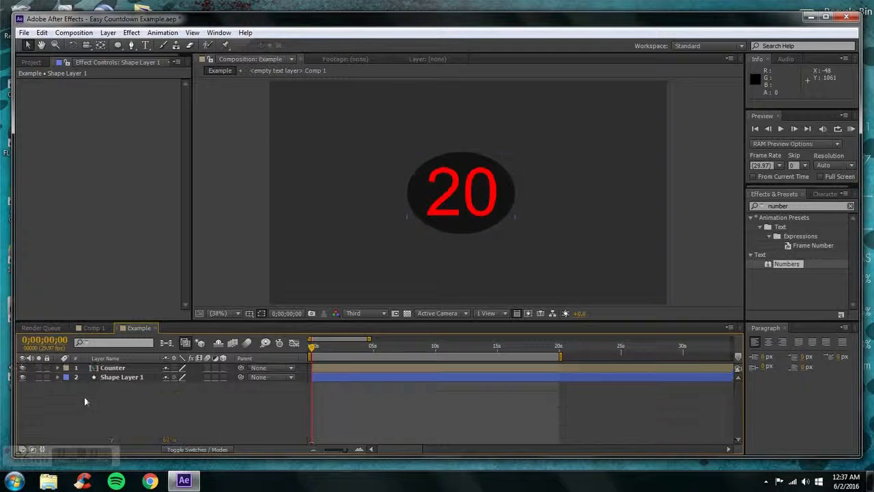
# Create a black solid of 1920 × 1080 px as a new layer and apply the Fractal Noise effect to it
pyautogui.click(109, 33)
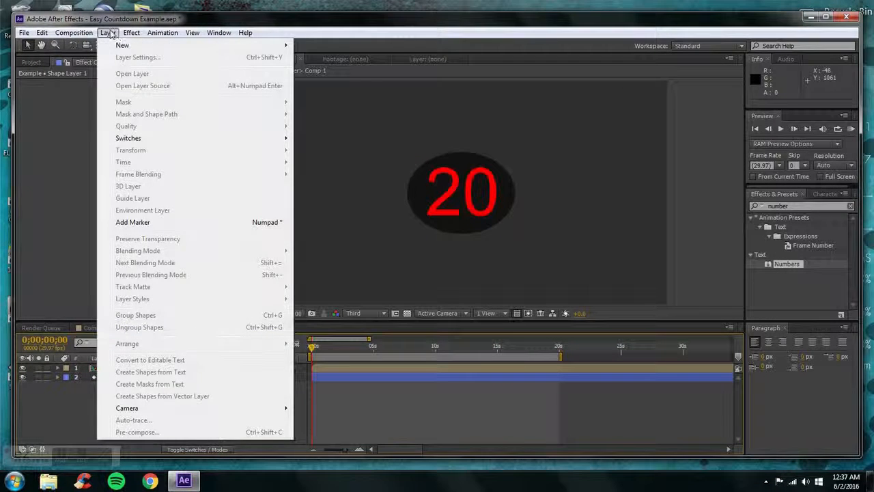
pyautogui.moveTo(290, 45)
pyautogui.click(315, 58)
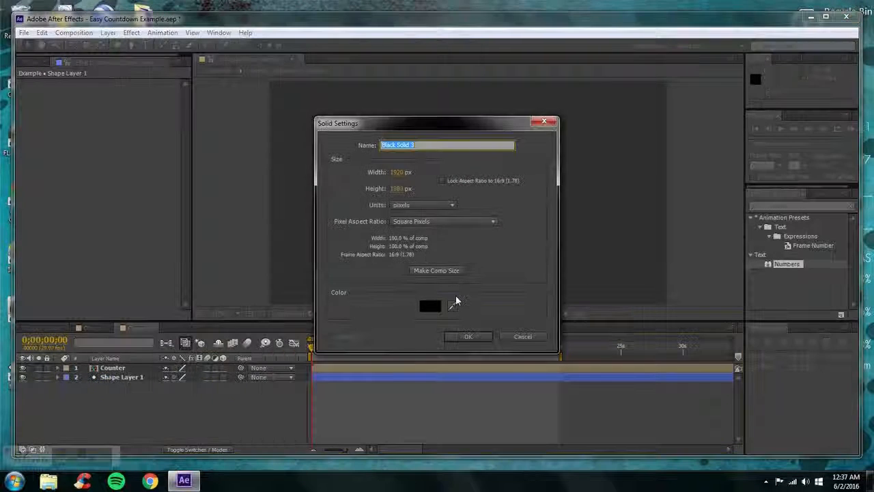
pyautogui.click(467, 335)
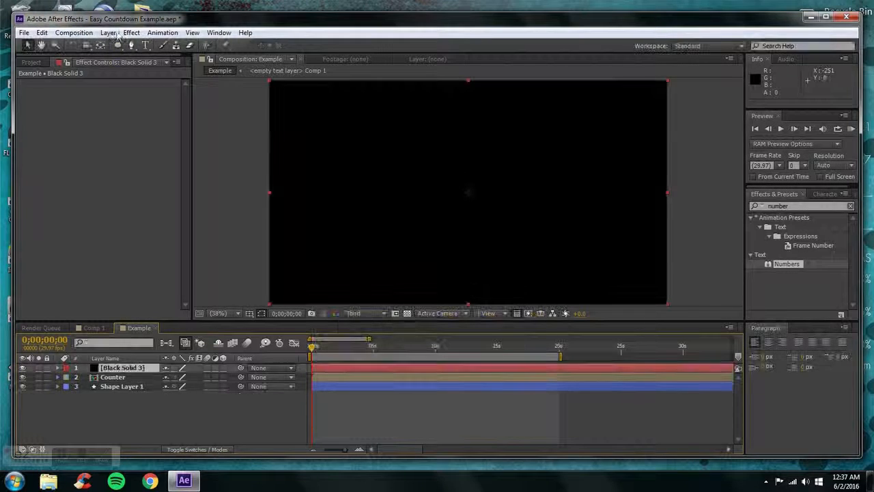
pyautogui.click(131, 33)
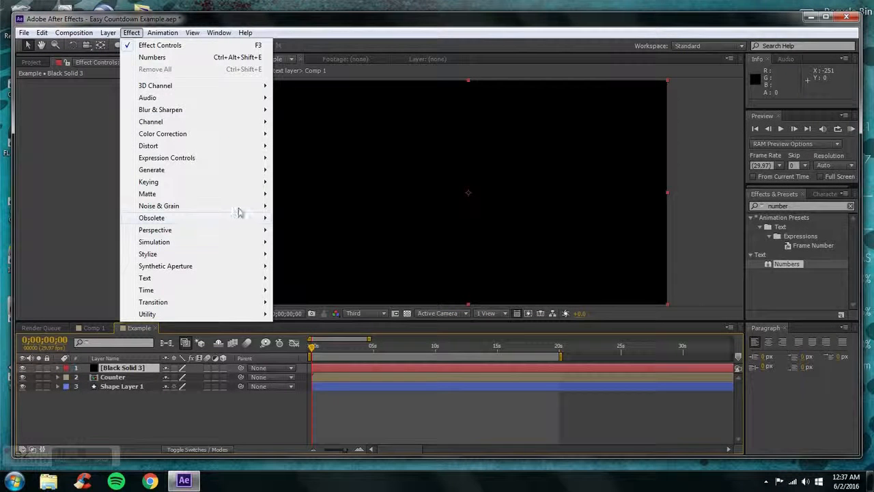
pyautogui.moveTo(242, 206)
pyautogui.click(304, 228)
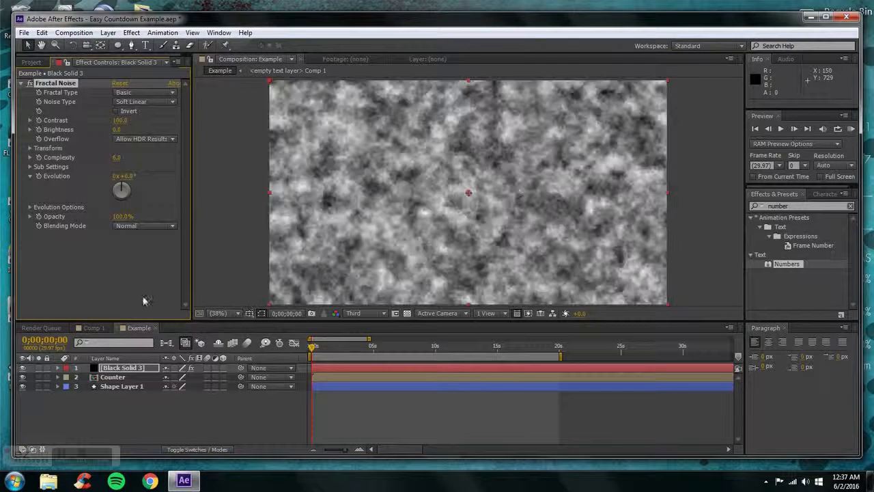
# Set the Fractal Noise to the Dynamic Progressive fractal type, Block noise type and Overlay blending mode
pyautogui.click(136, 93)
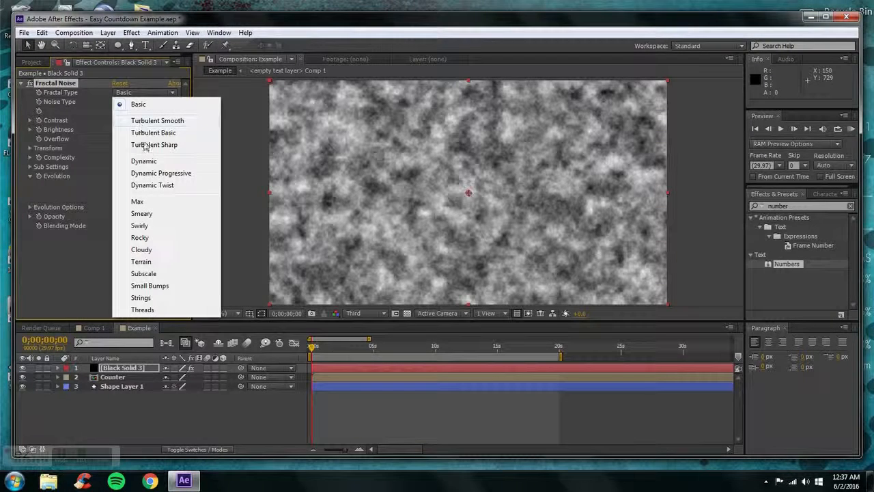
pyautogui.click(161, 173)
pyautogui.click(136, 102)
pyautogui.click(129, 123)
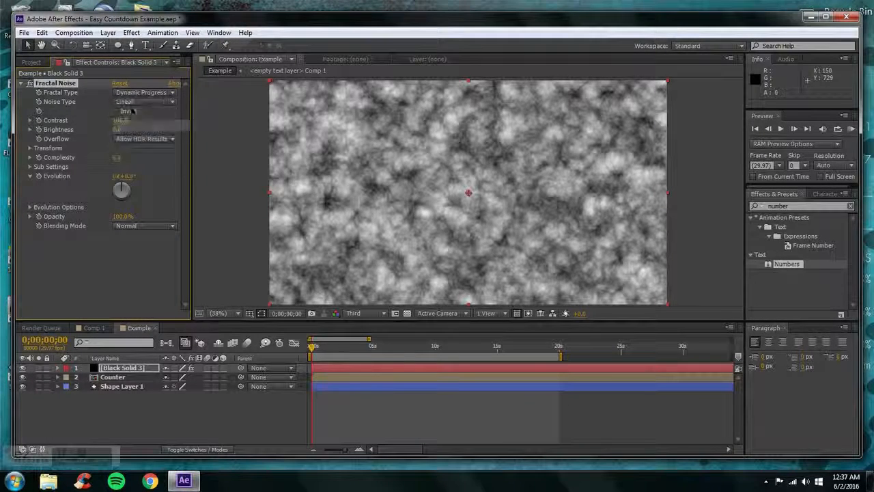
pyautogui.click(140, 102)
pyautogui.click(140, 111)
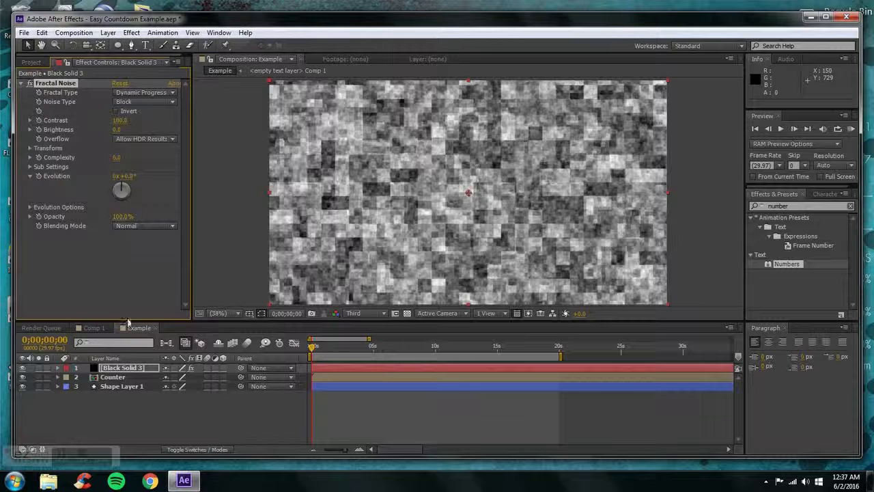
pyautogui.click(129, 226)
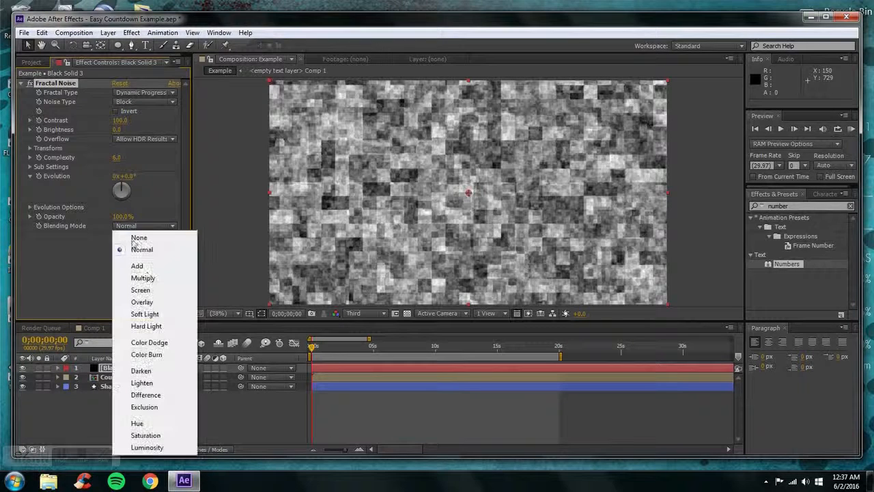
pyautogui.click(142, 302)
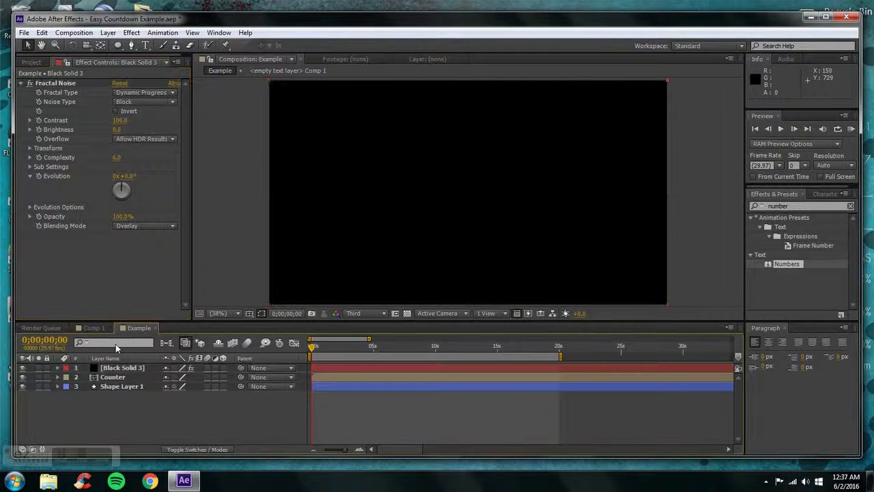
# Apply the 4-Color Gradient effect to the black solid layer
pyautogui.click(112, 34)
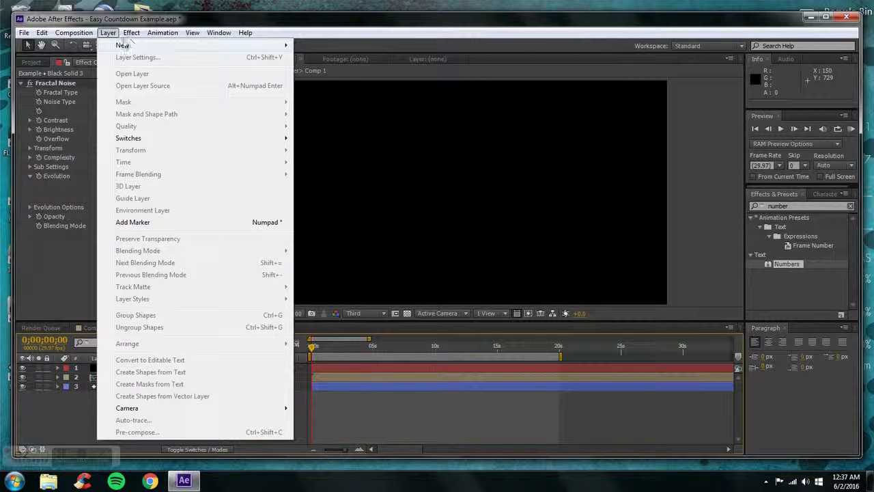
pyautogui.click(106, 67)
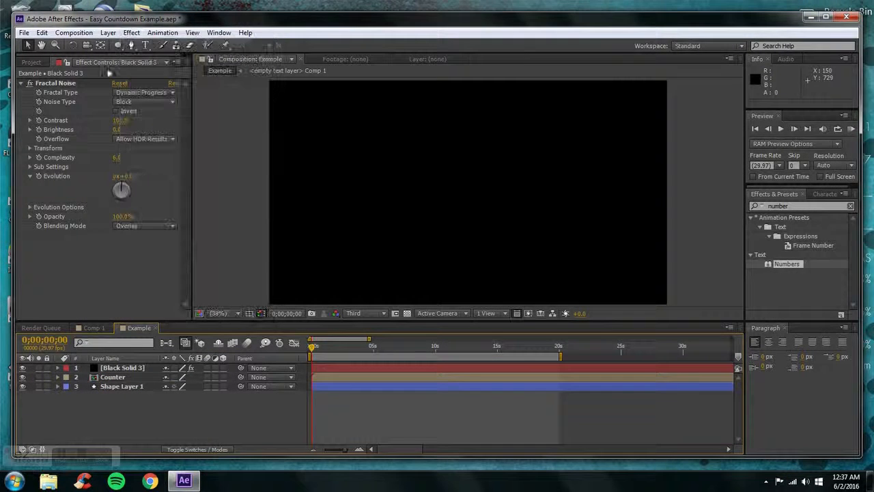
pyautogui.click(118, 370)
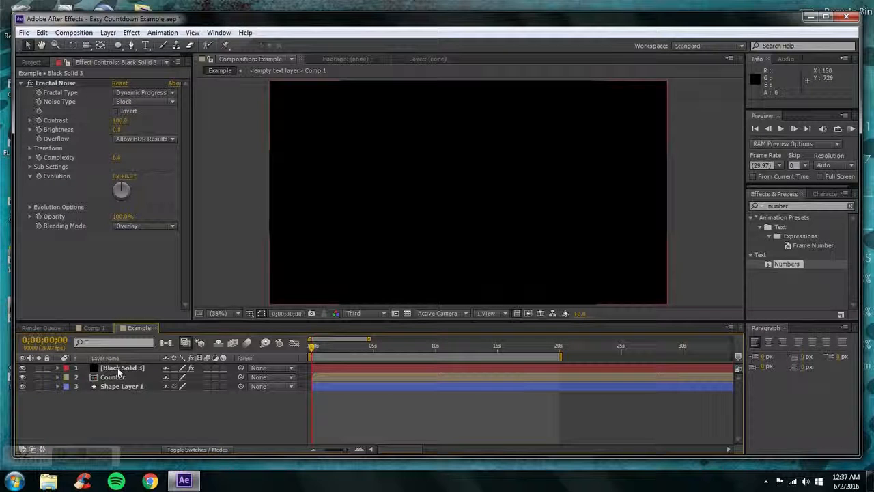
pyautogui.click(118, 371)
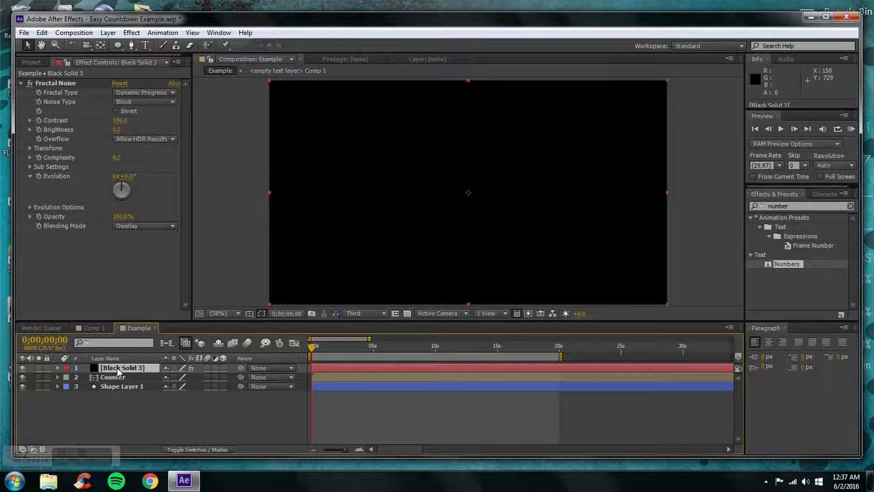
pyautogui.click(130, 33)
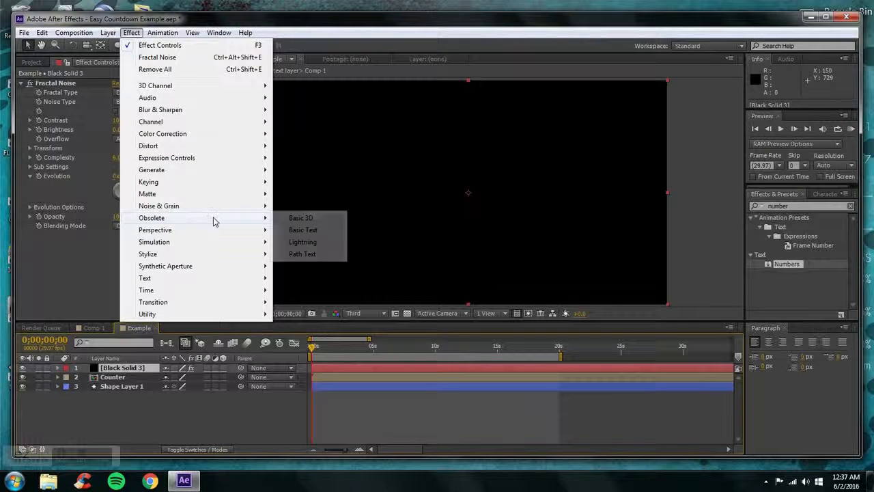
pyautogui.moveTo(251, 169)
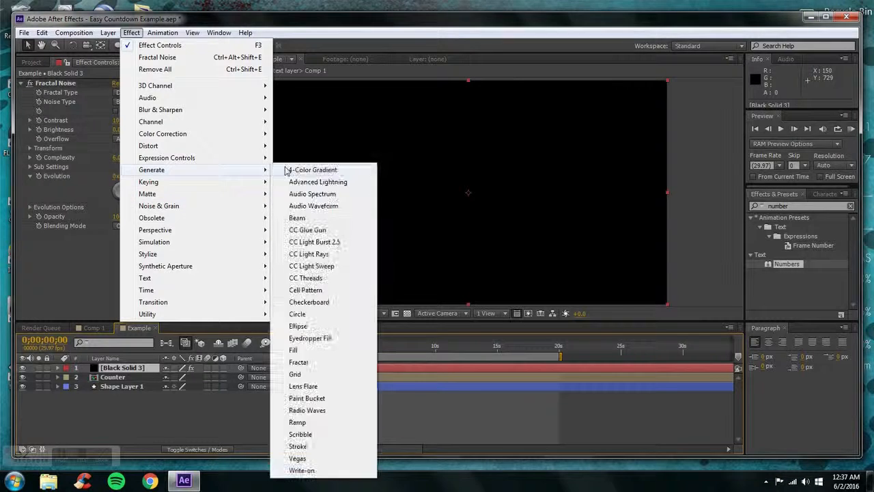
pyautogui.click(307, 170)
# Place the 4-Color Gradient above Fractal Noise in the effect order and show the gradient's settings
pyautogui.click(21, 193)
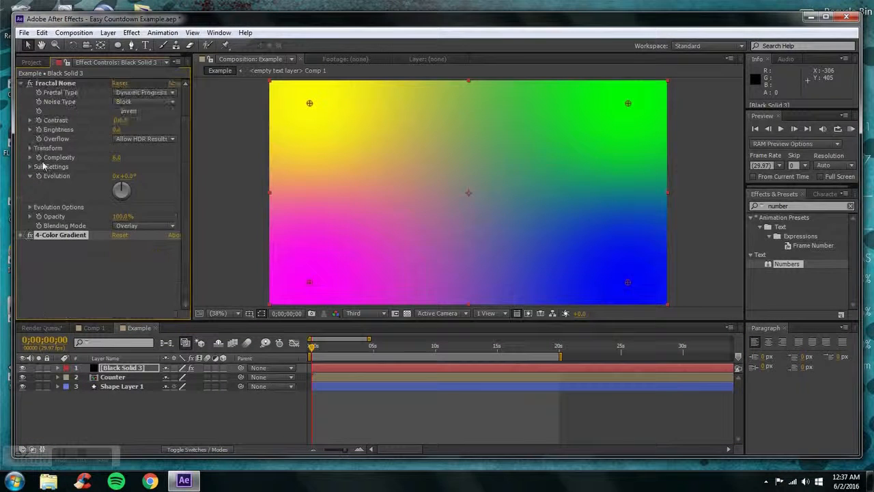
pyautogui.click(20, 83)
pyautogui.moveTo(60, 99); pyautogui.dragTo(48, 81)
pyautogui.click(21, 83)
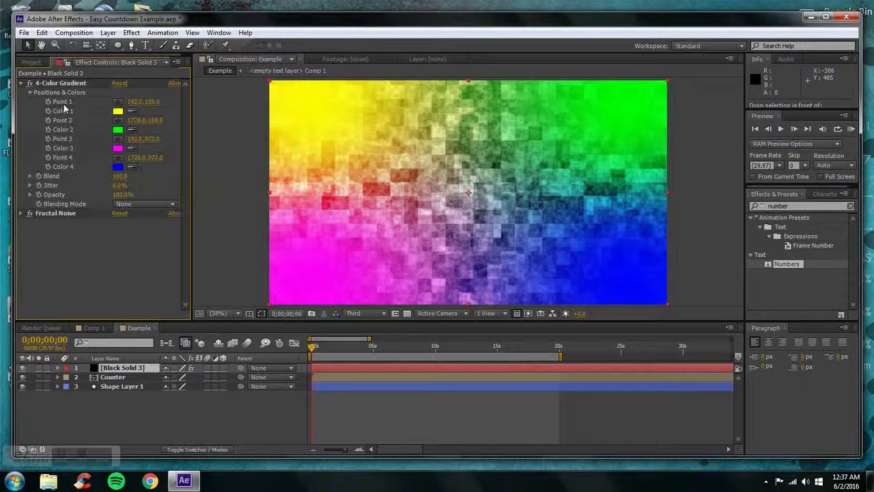
# Set Color 1 of the 4-Color Gradient to light blue (19B7DF)
pyautogui.click(119, 112)
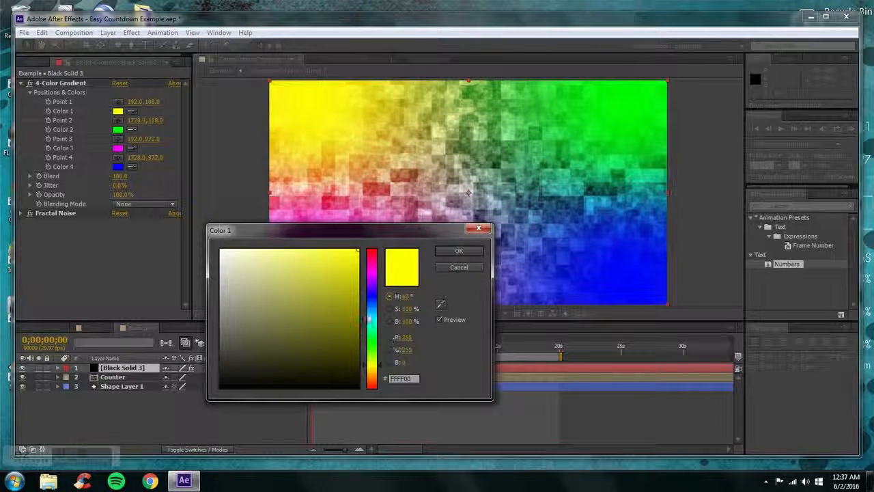
pyautogui.moveTo(368, 319); pyautogui.dragTo(362, 310)
pyautogui.click(357, 296)
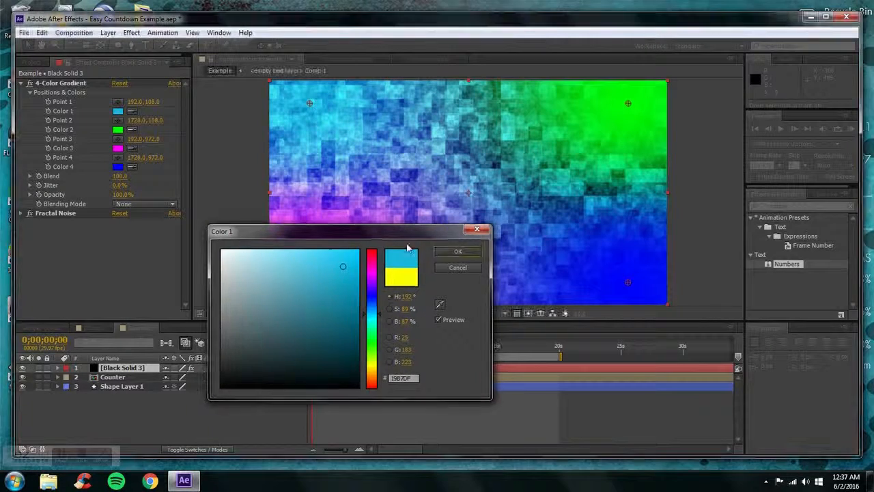
pyautogui.click(458, 250)
# Set Color 3 of the 4-Color Gradient to a very dark grey
pyautogui.click(117, 148)
pyautogui.click(220, 367)
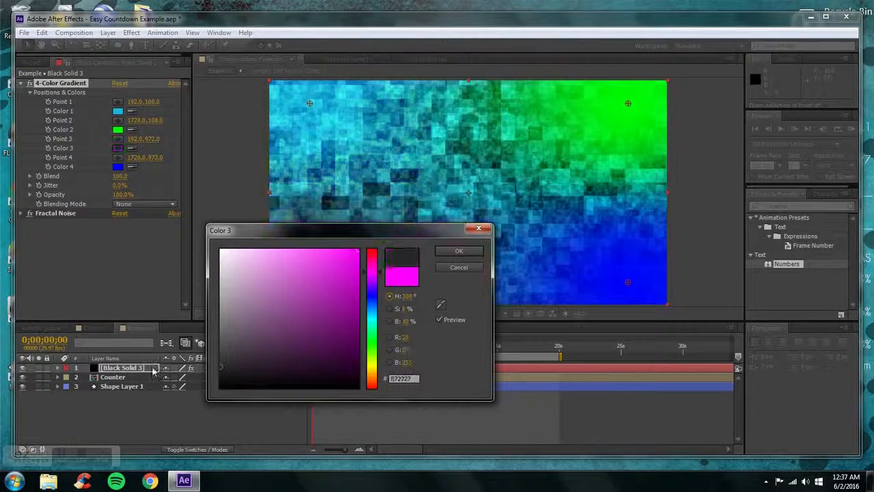
pyautogui.click(458, 250)
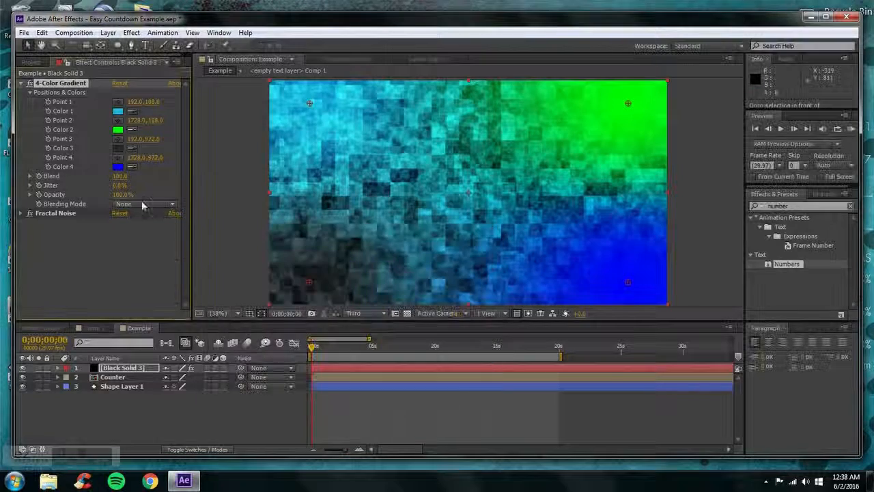
# Set Color 4 of the 4-Color Gradient to medium grey (636363)
pyautogui.click(118, 166)
pyautogui.click(219, 328)
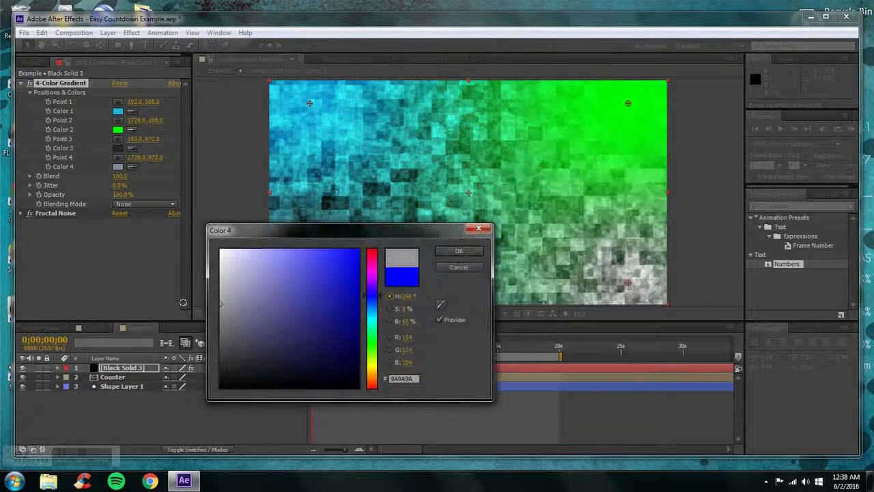
pyautogui.moveTo(180, 330); pyautogui.dragTo(220, 333)
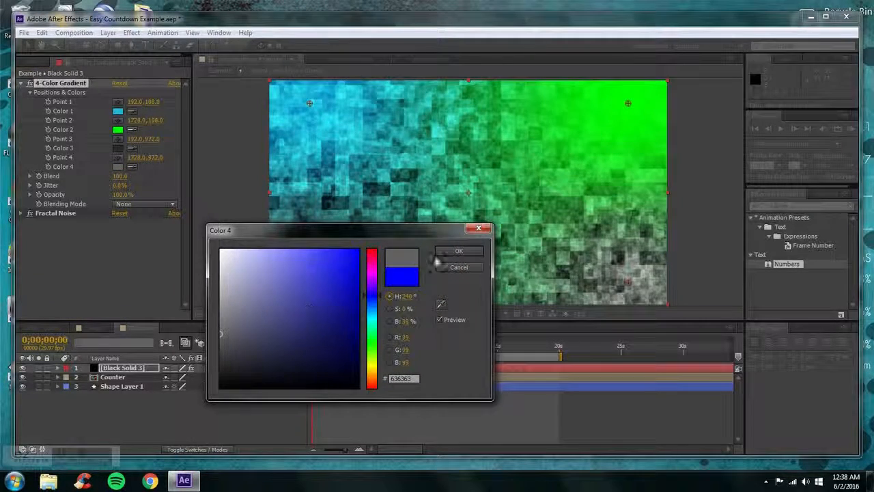
pyautogui.click(440, 251)
# Move gradient Point 2 to about 2148, 1392, Point 4 to about 1878, -282 and Point 3 to about -54, 1434, outside the frame
pyautogui.scroll(-4, 607, 269)
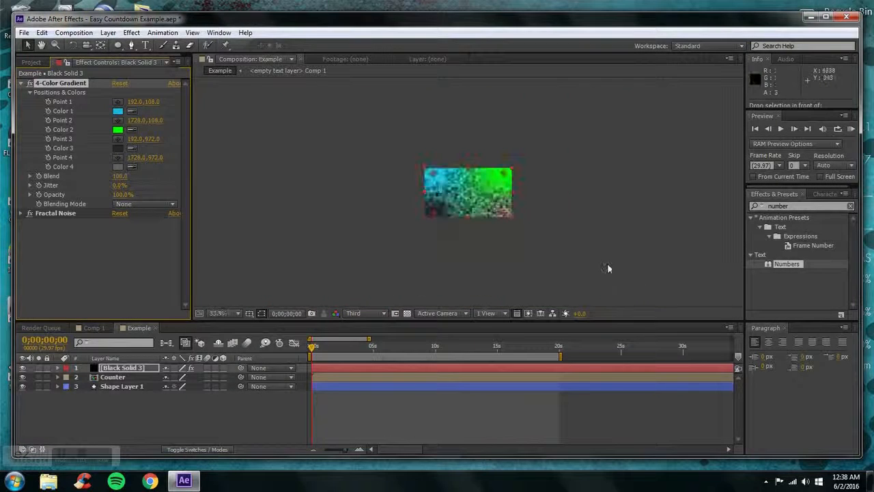
pyautogui.scroll(1, 528, 235)
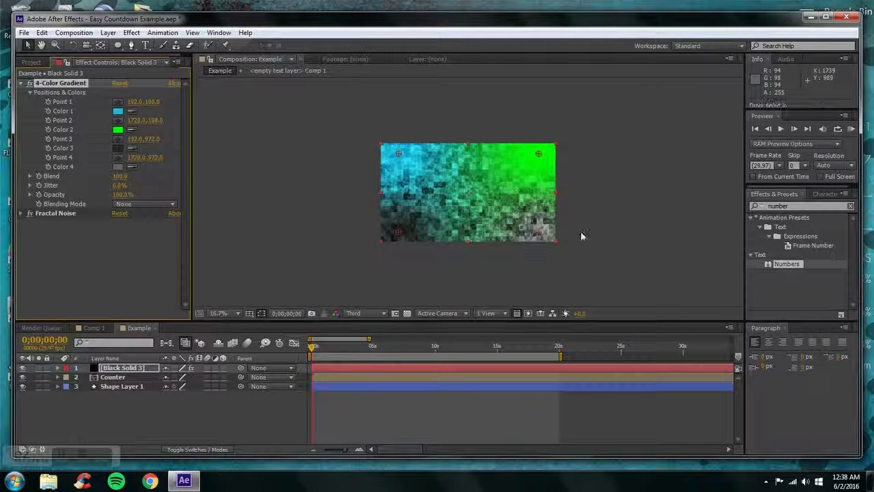
pyautogui.moveTo(538, 232); pyautogui.dragTo(574, 270)
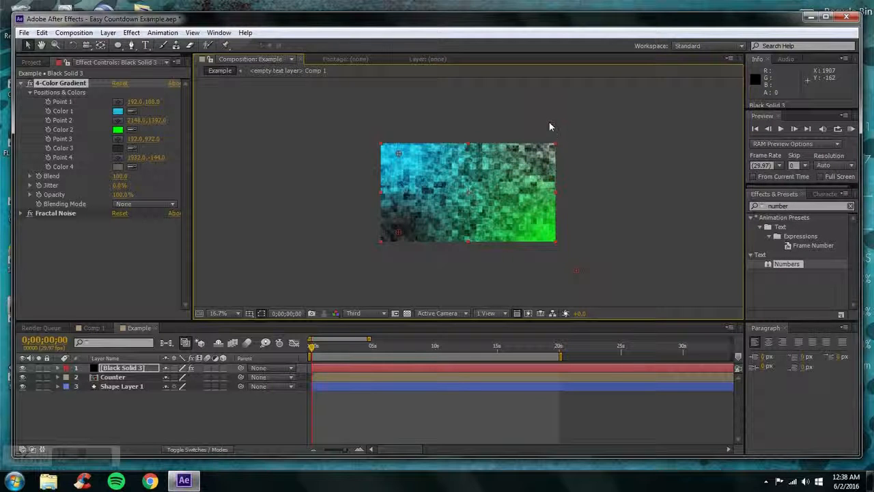
pyautogui.moveTo(548, 126); pyautogui.dragTo(549, 115)
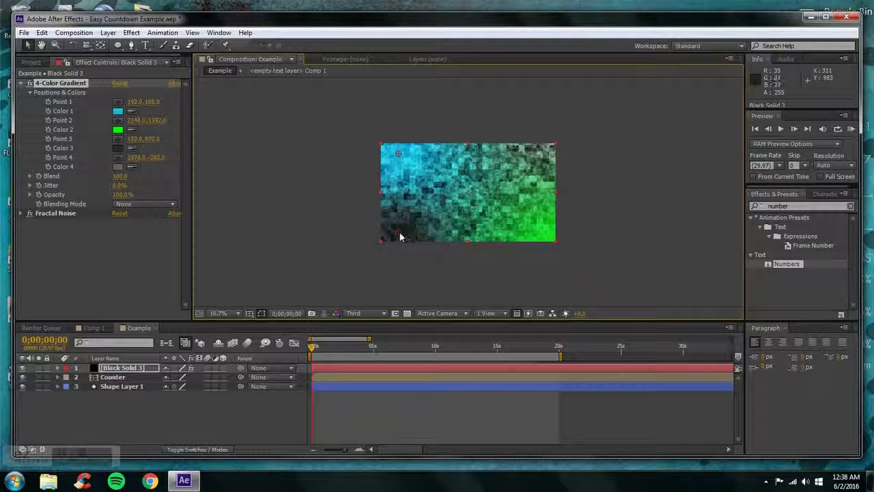
pyautogui.moveTo(400, 237); pyautogui.dragTo(377, 275)
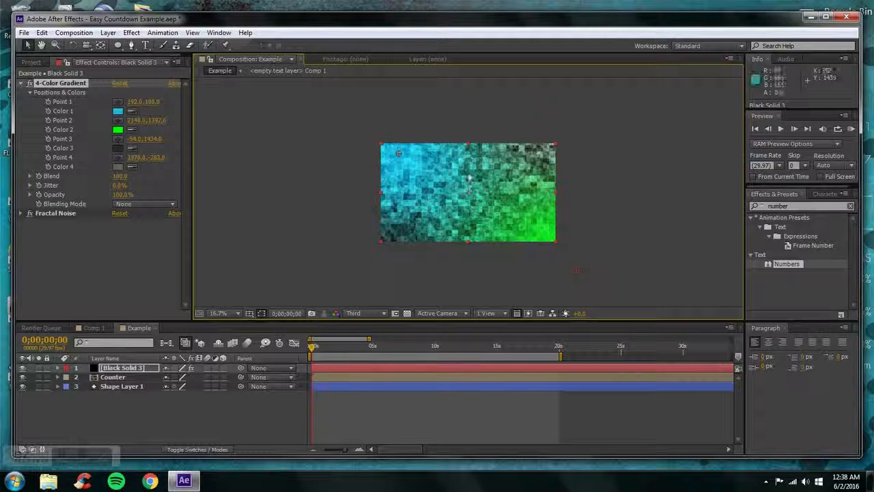
pyautogui.click(221, 316)
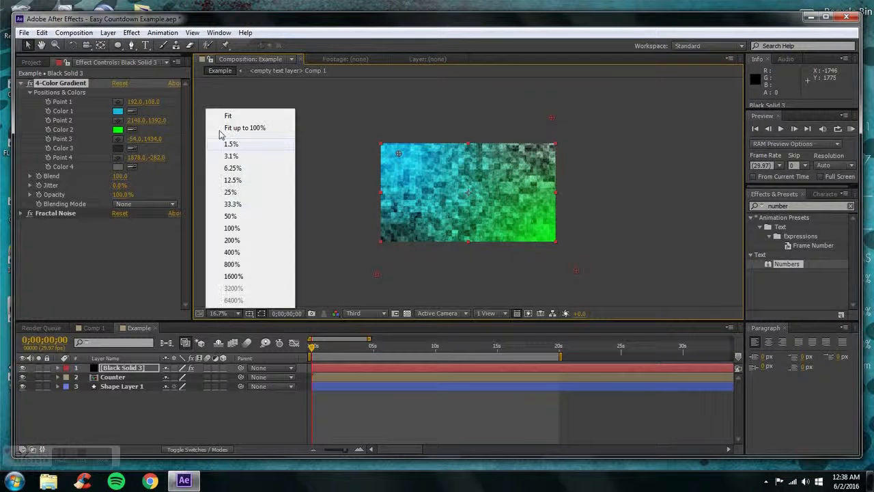
pyautogui.click(235, 129)
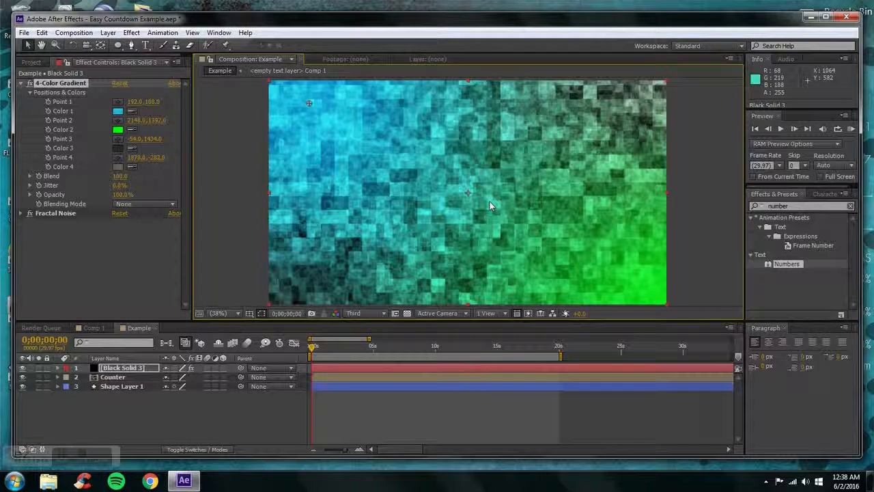
# Move the black solid layer below Shape Layer 1 so it lies behind the counter and ellipse
pyautogui.click(147, 410)
pyautogui.moveTo(114, 371); pyautogui.dragTo(112, 393)
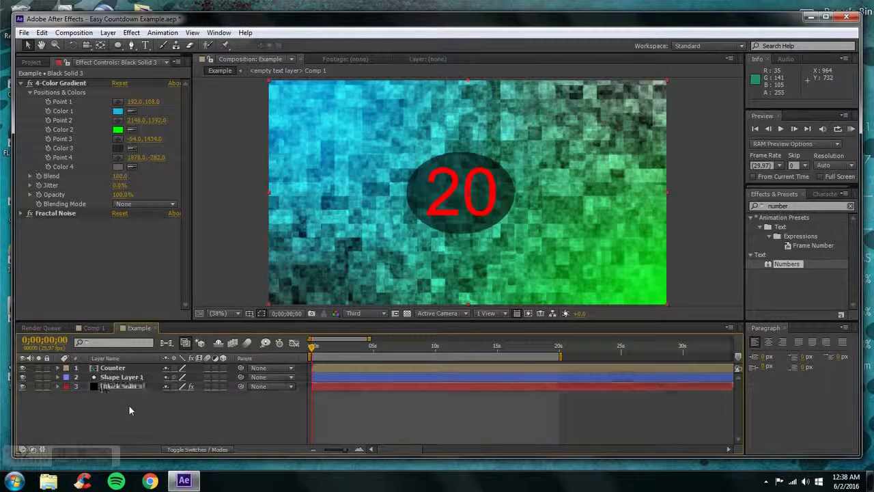
# Lower the opacity of Shape Layer 1, the ellipse behind the digits, to 51%
pyautogui.click(139, 378)
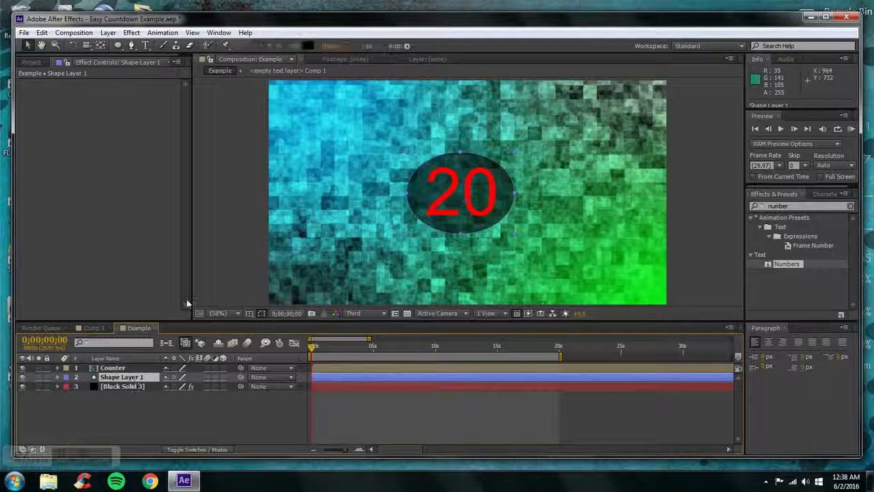
pyautogui.press('t')
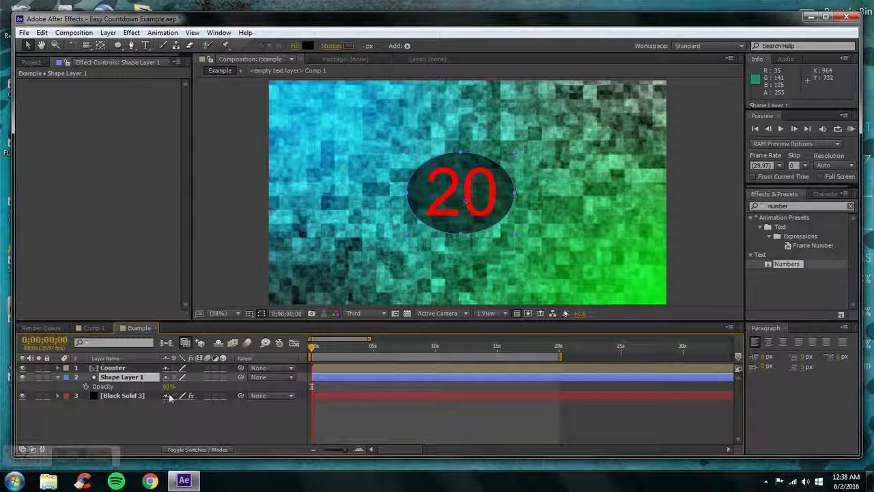
pyautogui.moveTo(168, 386); pyautogui.dragTo(159, 387)
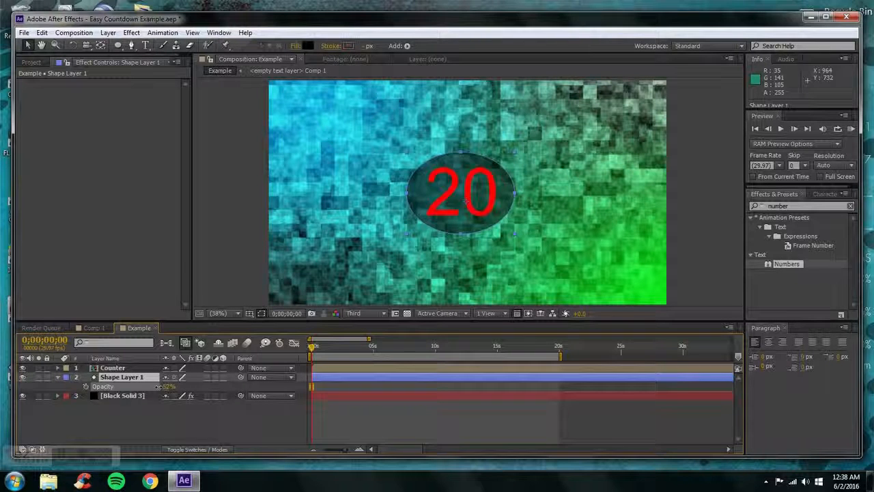
pyautogui.click(80, 385)
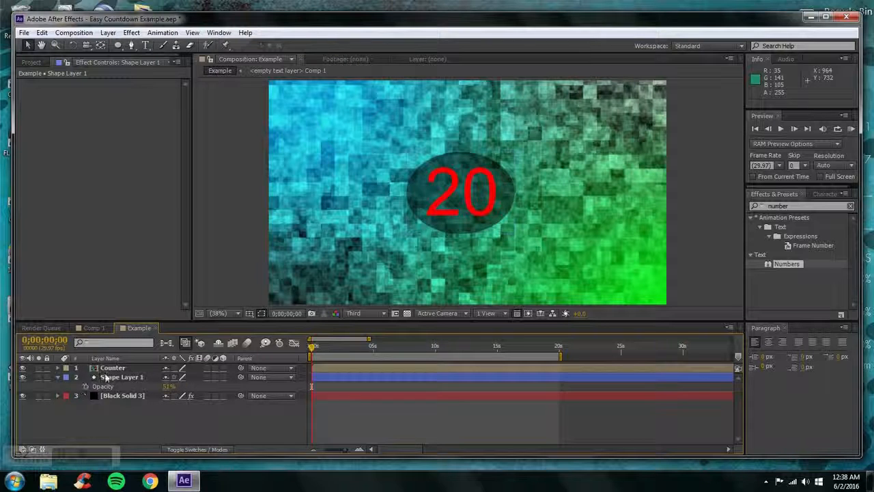
pyautogui.click(57, 377)
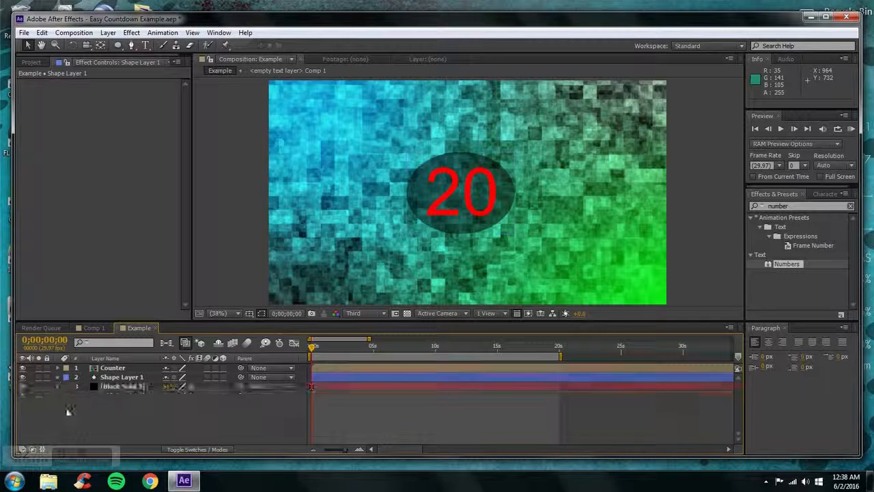
# Compare the composition preview at Full and Third resolution, ending on Third
pyautogui.click(366, 318)
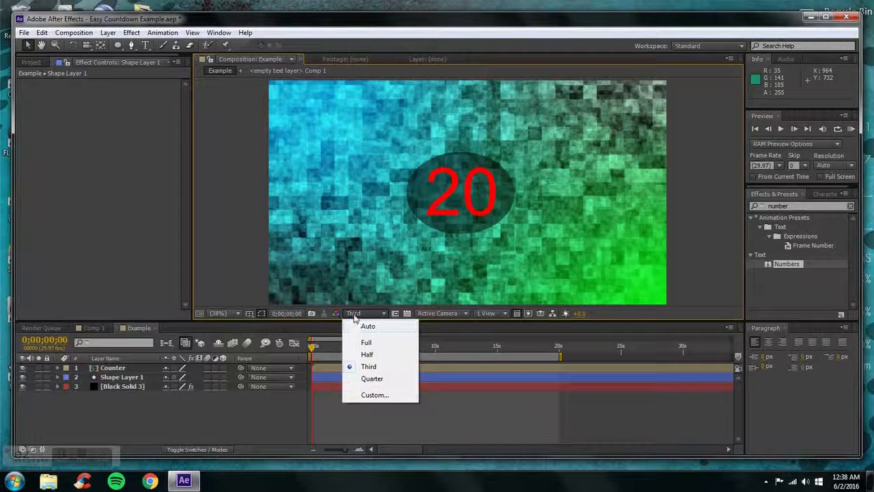
pyautogui.click(354, 315)
pyautogui.click(353, 316)
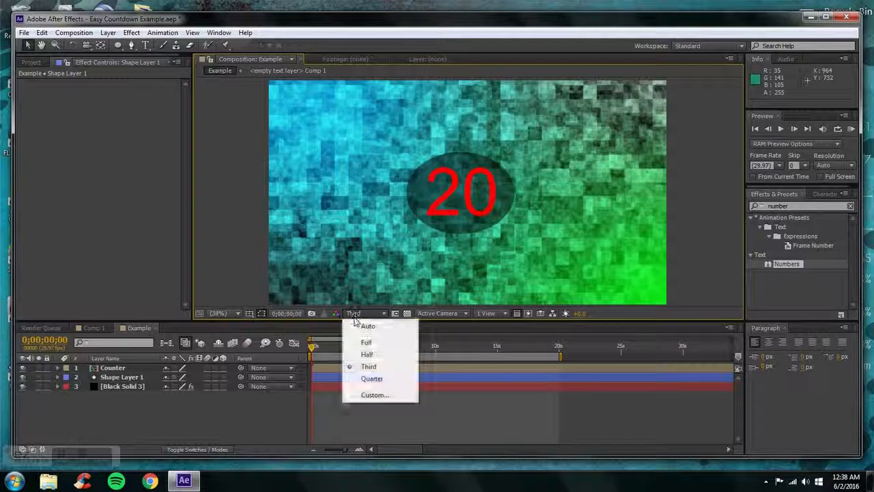
pyautogui.click(364, 342)
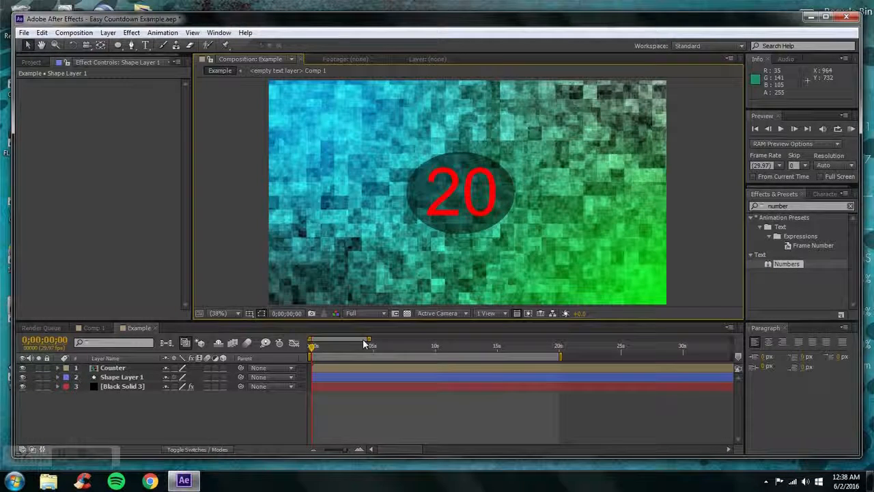
pyautogui.click(362, 314)
pyautogui.click(369, 365)
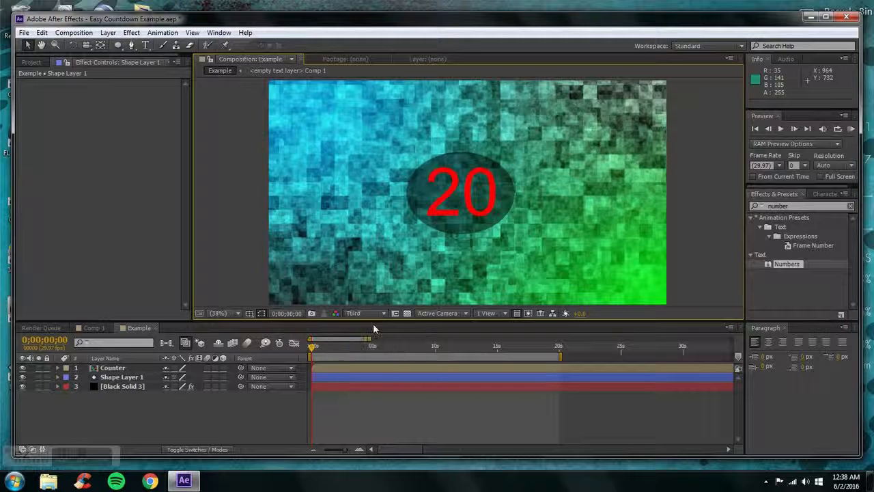
pyautogui.click(371, 316)
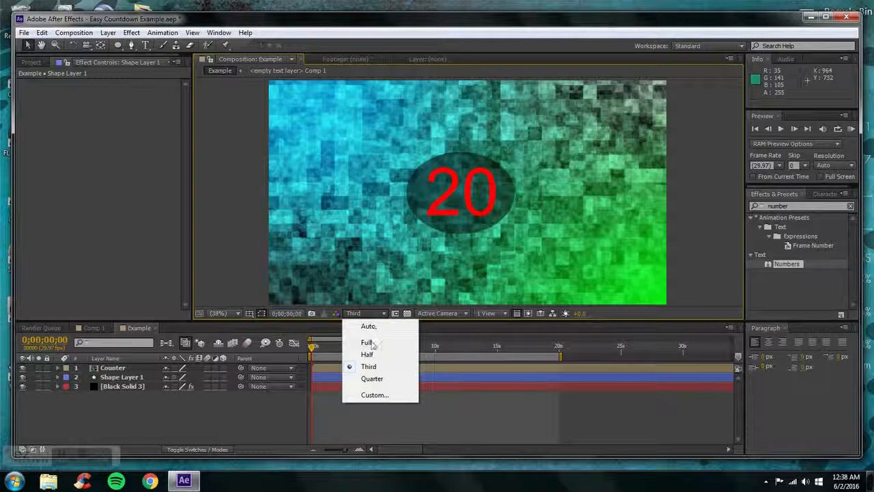
pyautogui.click(372, 343)
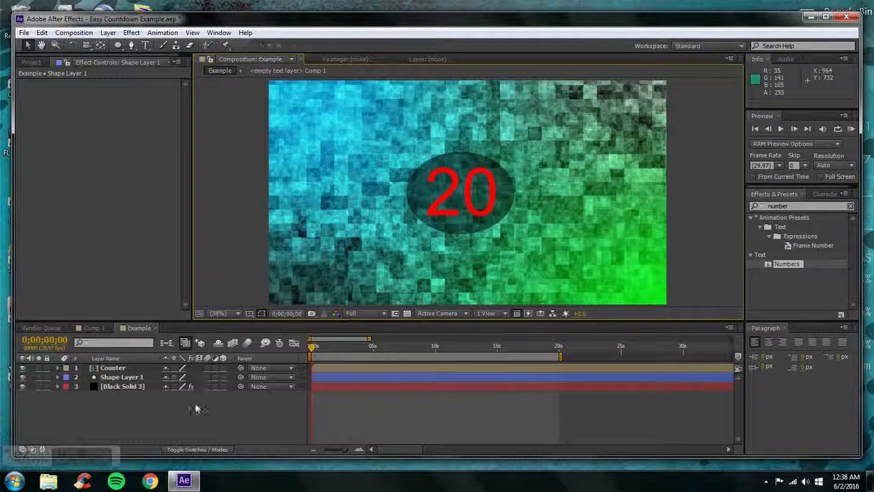
pyautogui.click(370, 313)
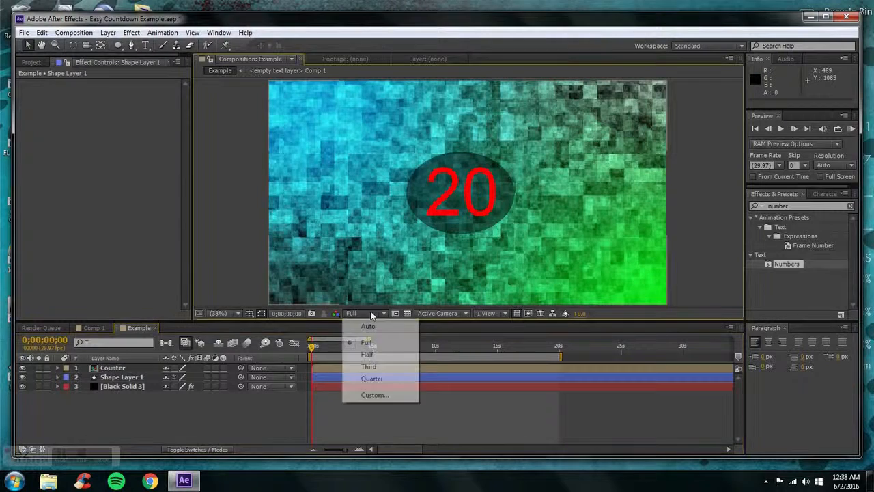
pyautogui.click(368, 366)
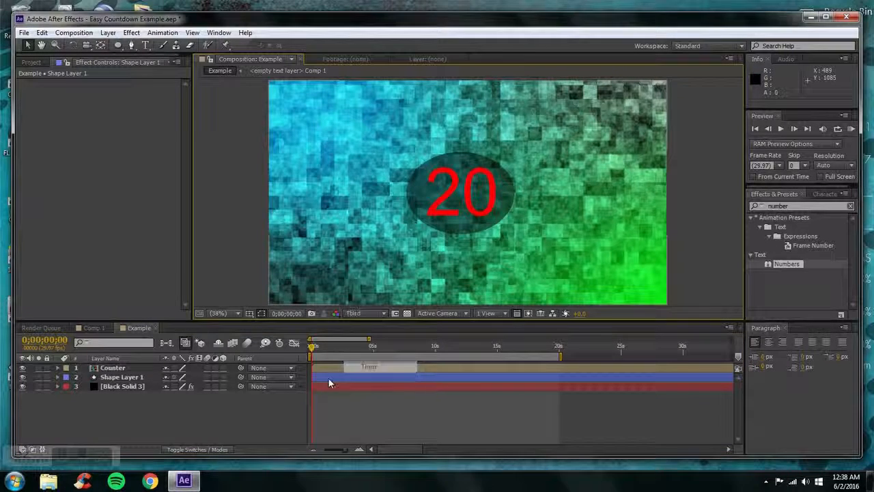
# Apply the Glow effect from the Stylize category to the Counter layer
pyautogui.click(112, 368)
pyautogui.click(108, 32)
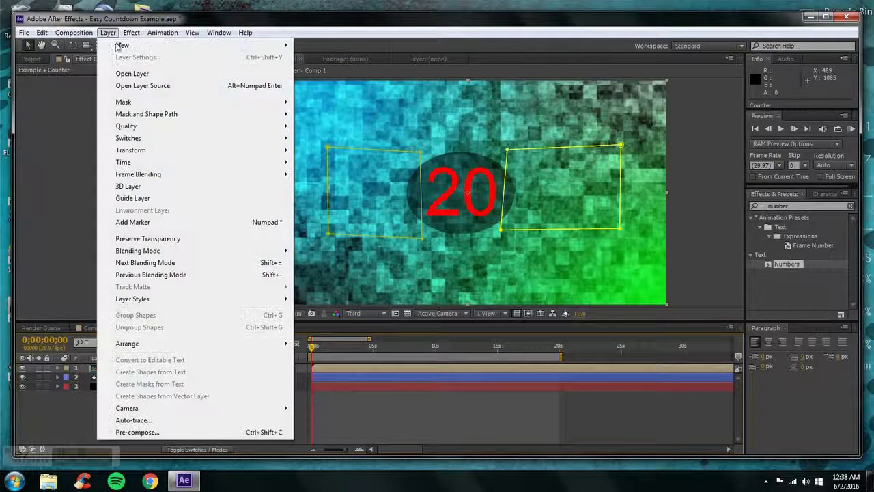
pyautogui.moveTo(131, 32)
pyautogui.moveTo(271, 258)
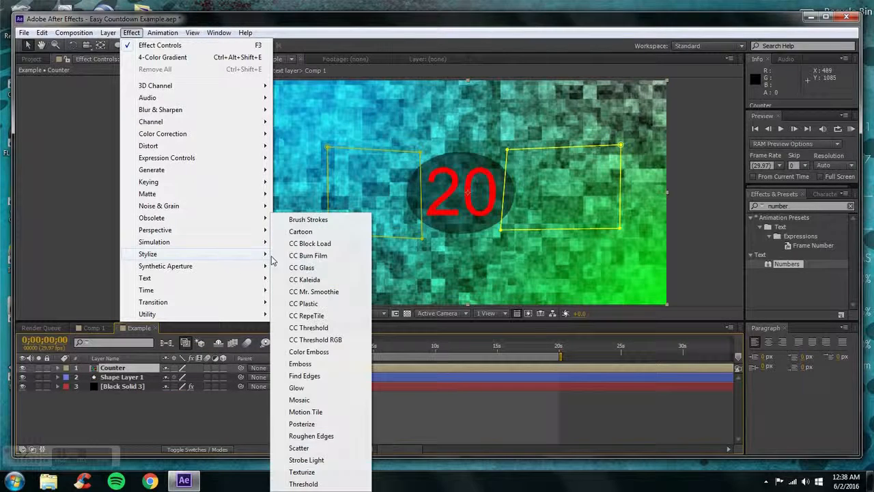
pyautogui.click(296, 387)
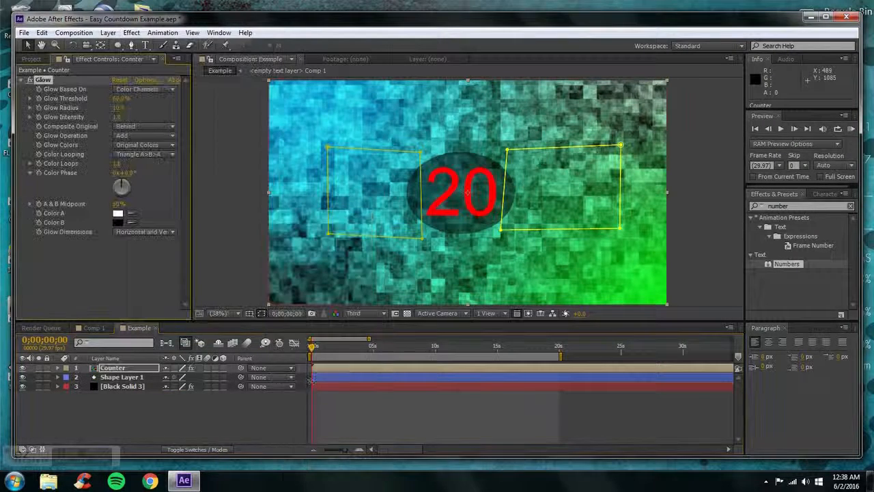
pyautogui.click(202, 398)
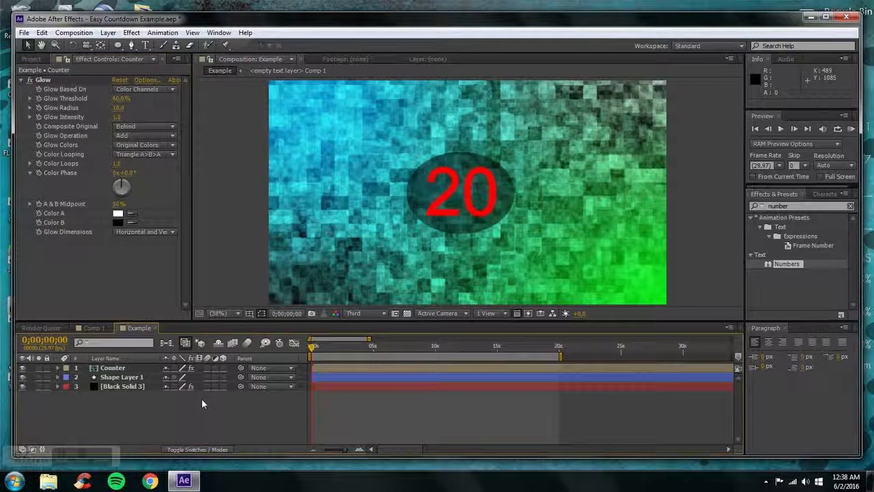
# Set the Composite Original option of the Counter layer's Glow to On Top
pyautogui.click(116, 369)
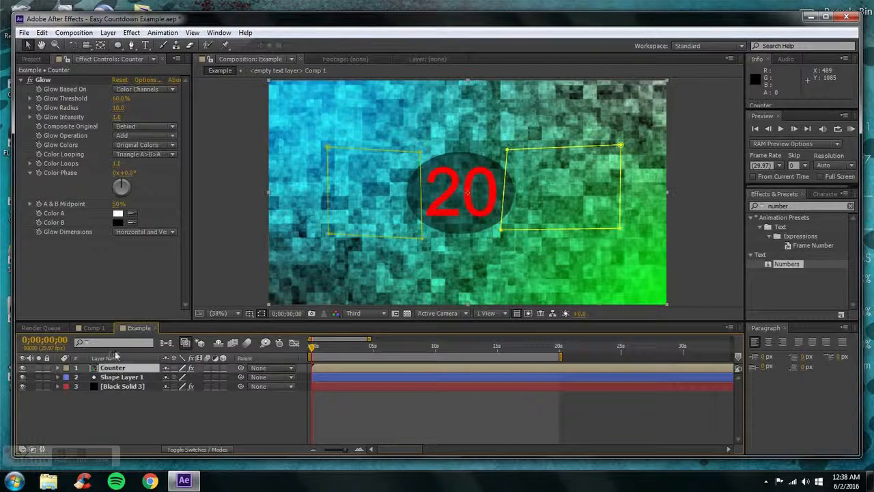
pyautogui.click(125, 127)
pyautogui.click(142, 138)
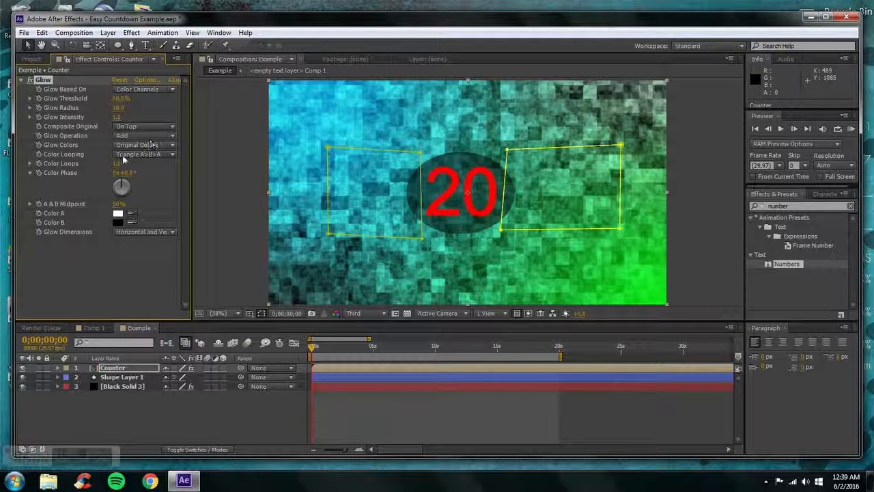
# Set the Counter layer's Glow colours to bright cyan for Color A and green for Color B
pyautogui.click(117, 214)
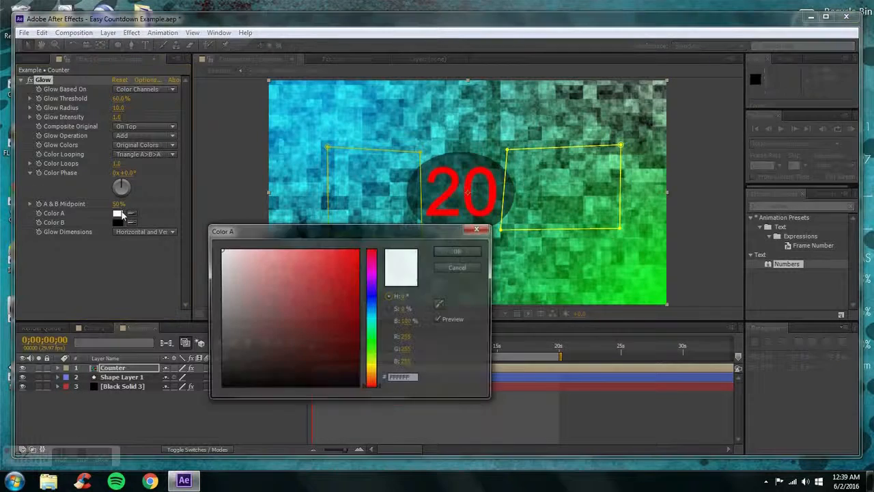
pyautogui.click(375, 324)
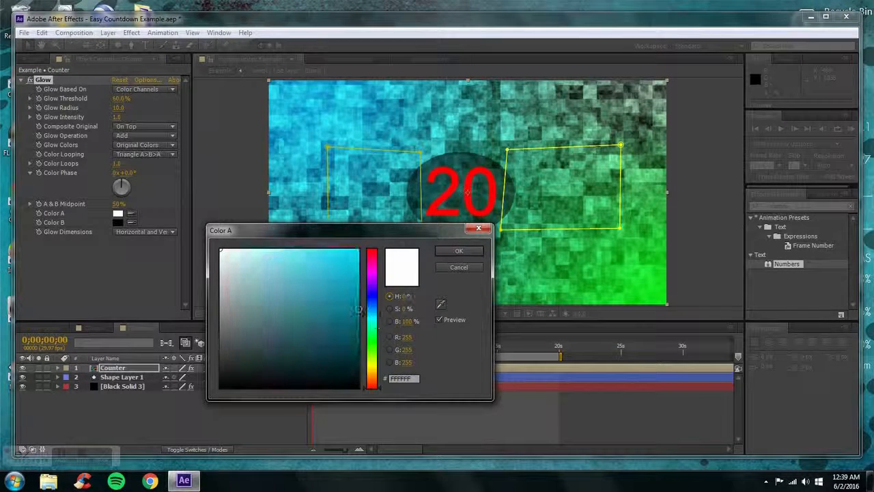
pyautogui.click(345, 254)
pyautogui.click(458, 251)
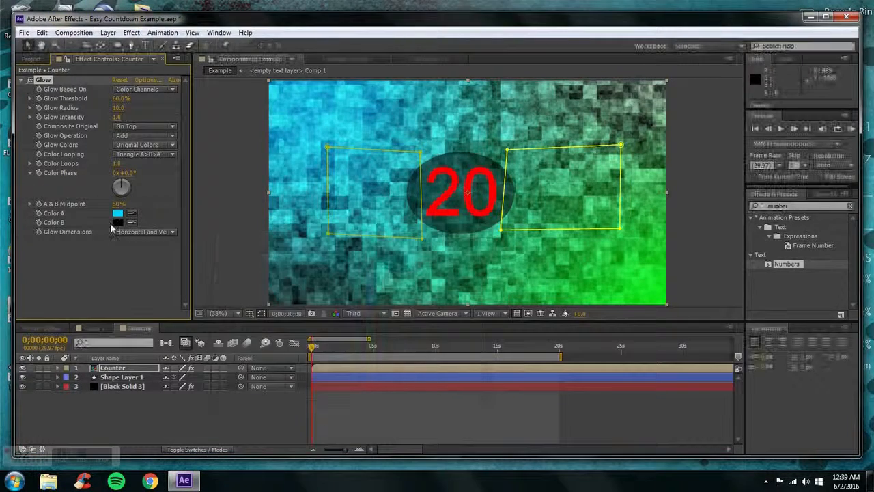
pyautogui.click(117, 222)
pyautogui.click(378, 332)
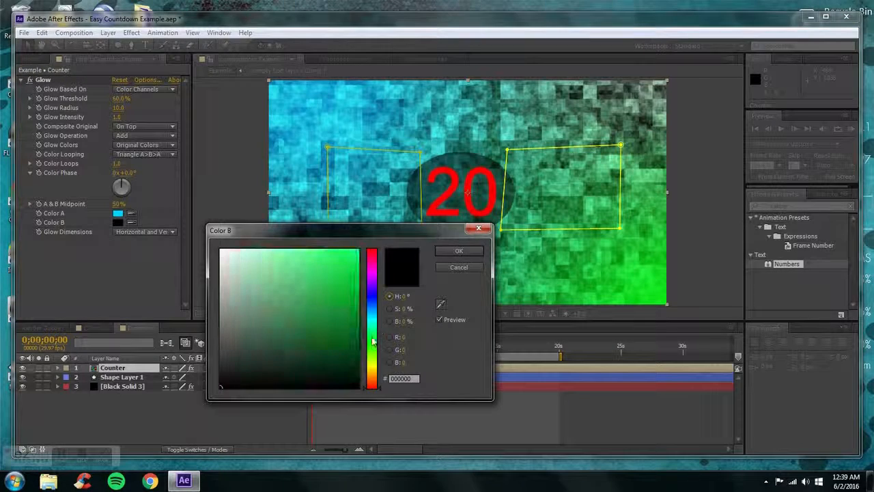
pyautogui.click(360, 253)
pyautogui.click(459, 250)
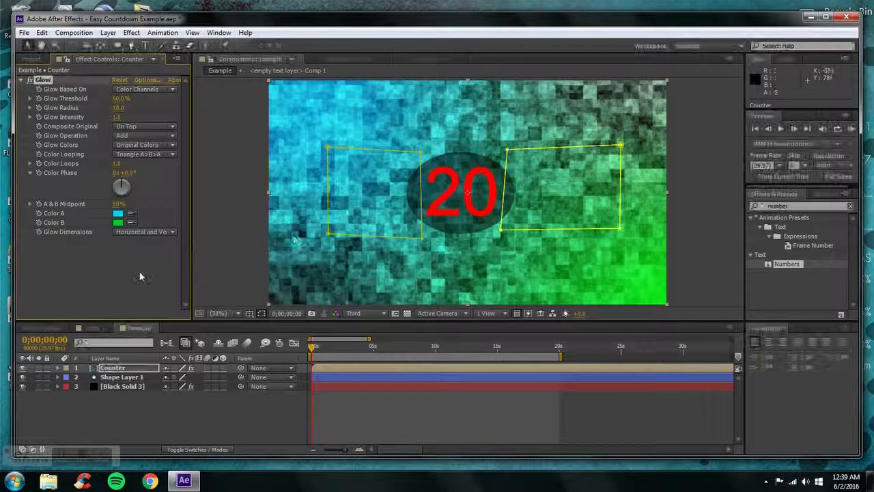
# Configure the Counter layer's Glow with A & B Colors, intensity about 1.6, radius 146 and threshold 100%
pyautogui.moveTo(118, 118); pyautogui.dragTo(136, 118)
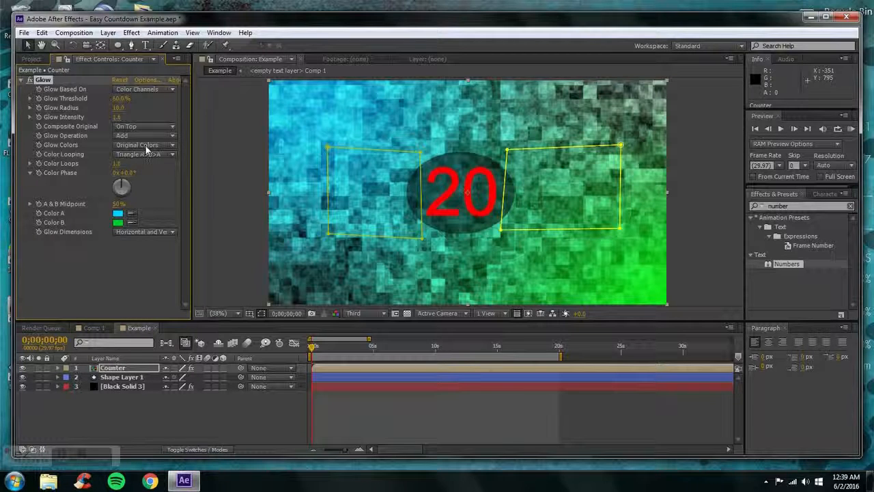
pyautogui.click(145, 146)
pyautogui.click(149, 169)
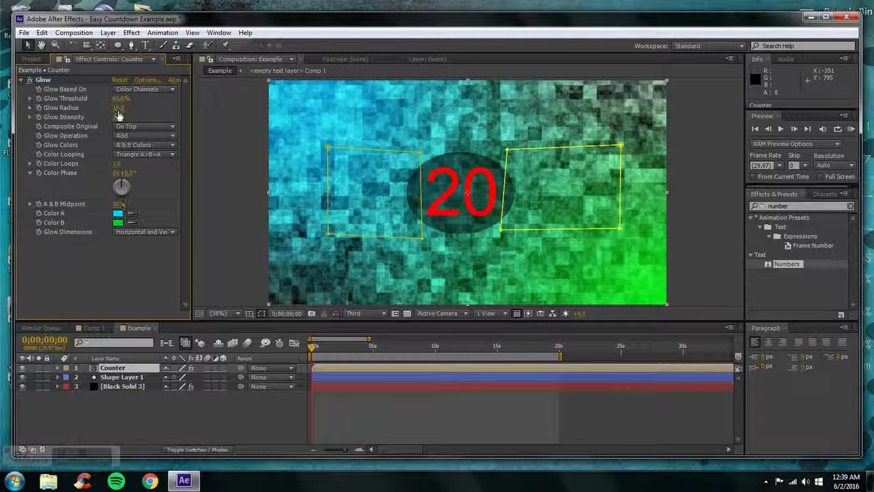
pyautogui.moveTo(119, 110); pyautogui.dragTo(189, 111)
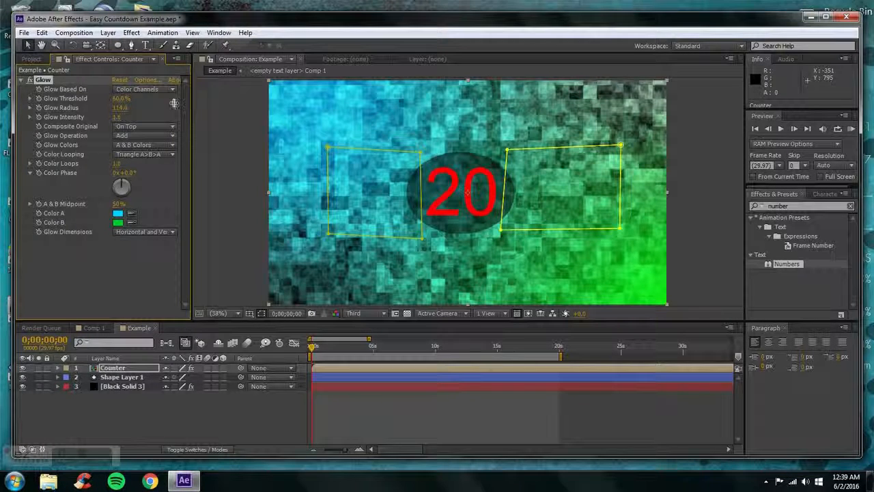
pyautogui.moveTo(122, 99); pyautogui.dragTo(278, 98)
# Set the preview resolution to Full and deselect the Counter layer to inspect the digits' glow
pyautogui.click(353, 313)
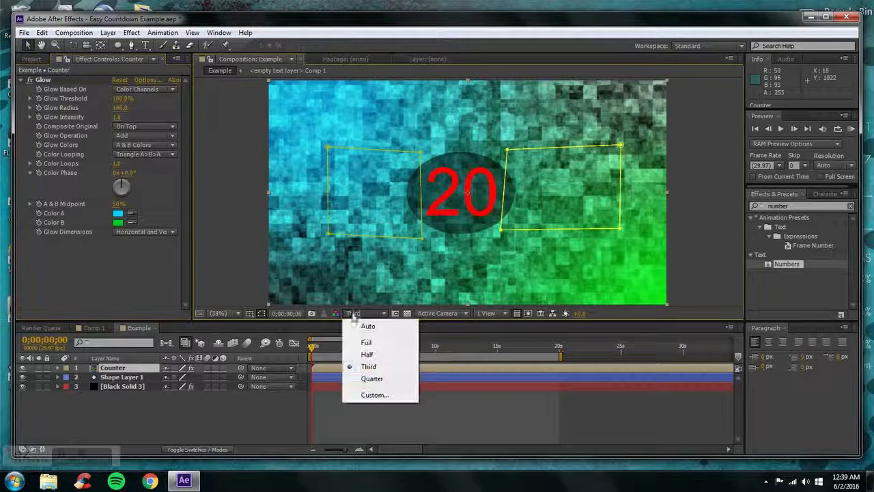
pyautogui.click(366, 342)
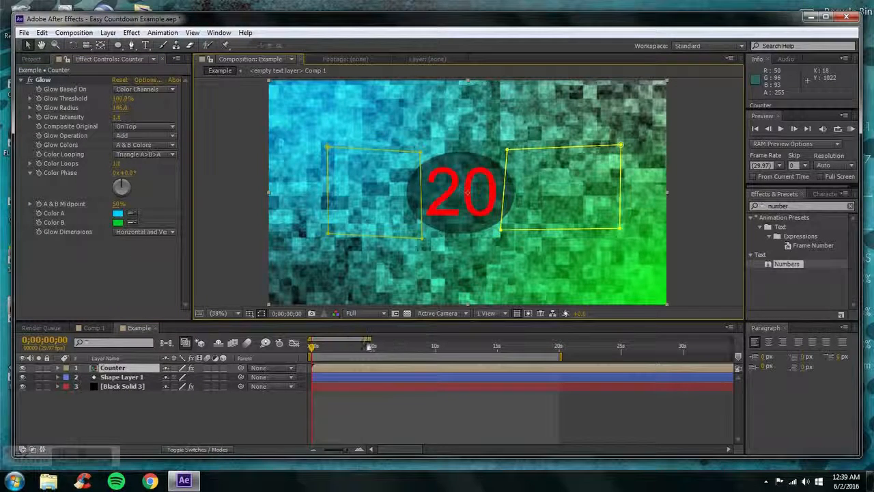
pyautogui.click(210, 421)
pyautogui.click(126, 258)
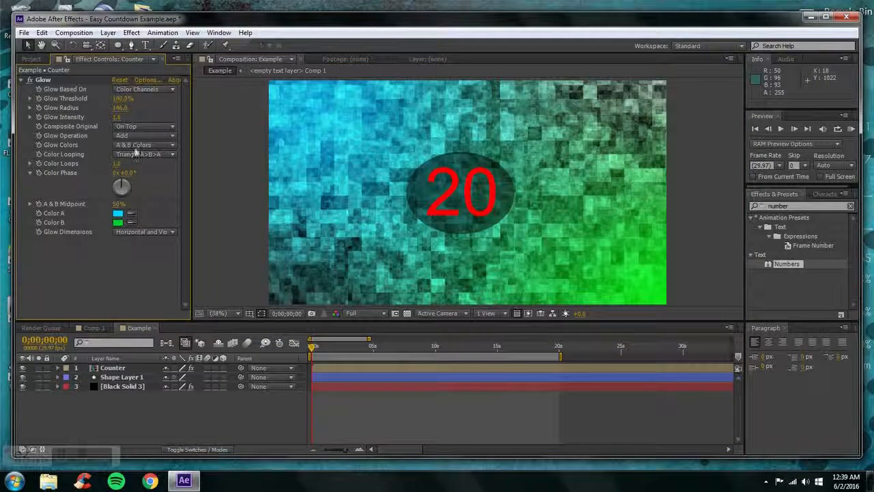
# Set the Composite Original option of the Counter layer's Glow to Behind and deselect the layer
pyautogui.click(142, 127)
pyautogui.click(137, 151)
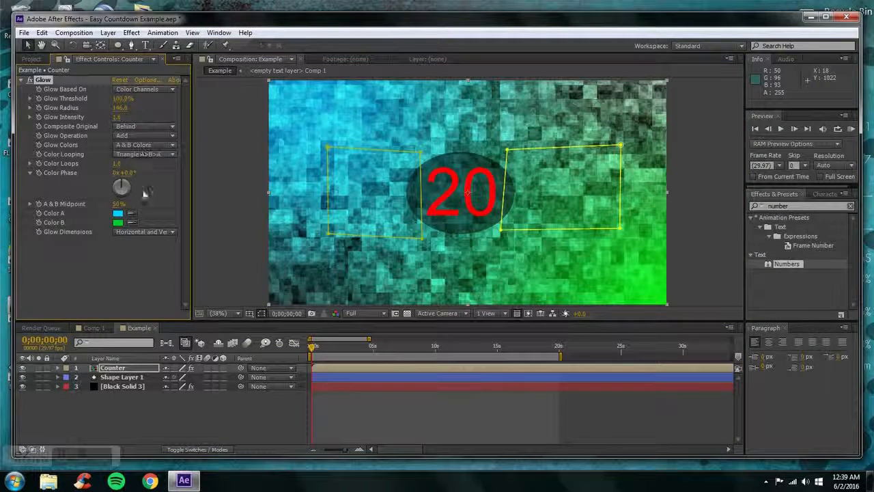
pyautogui.click(146, 421)
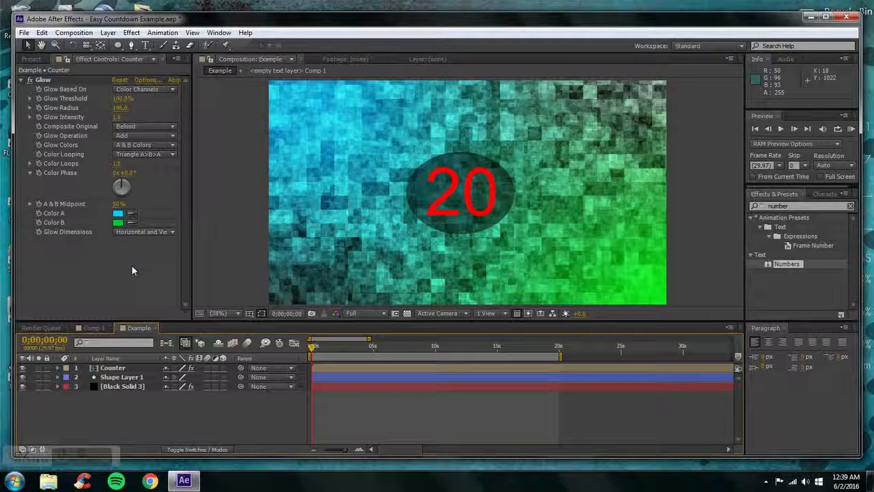
# Scrub the countdown to about 8 seconds and set the preview resolution to Third
pyautogui.moveTo(314, 348); pyautogui.dragTo(414, 327)
pyautogui.click(366, 312)
pyautogui.click(368, 362)
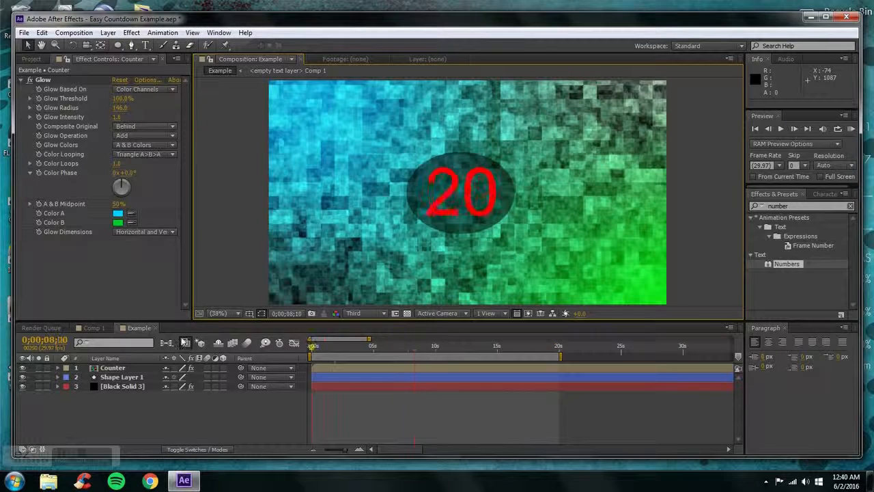
# Keyframe the Fractal Noise Evolution on Black Solid 3 from the timeline start to 5x+0.0° at 0;00;19;27
pyautogui.click(117, 385)
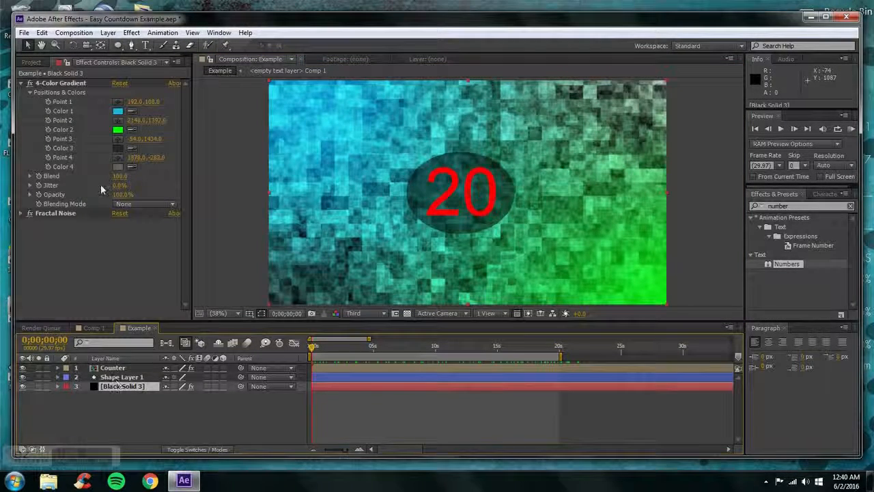
pyautogui.click(29, 213)
pyautogui.scroll(-2, 41, 225)
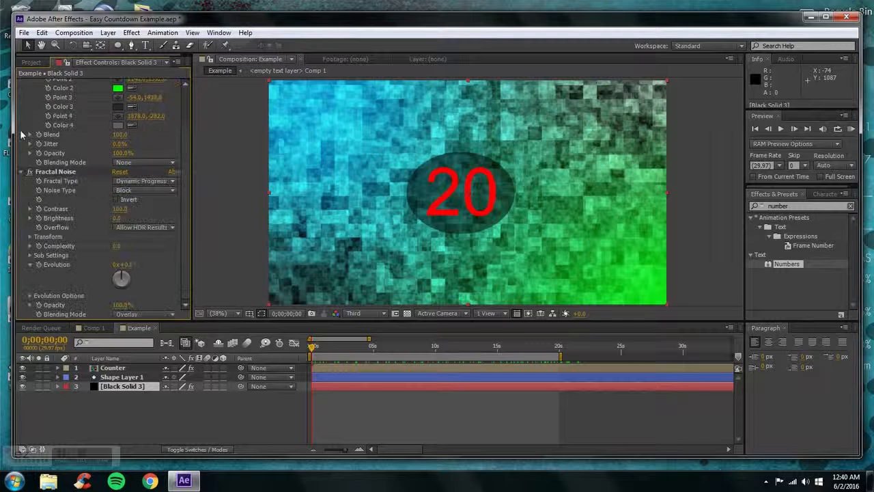
pyautogui.click(39, 266)
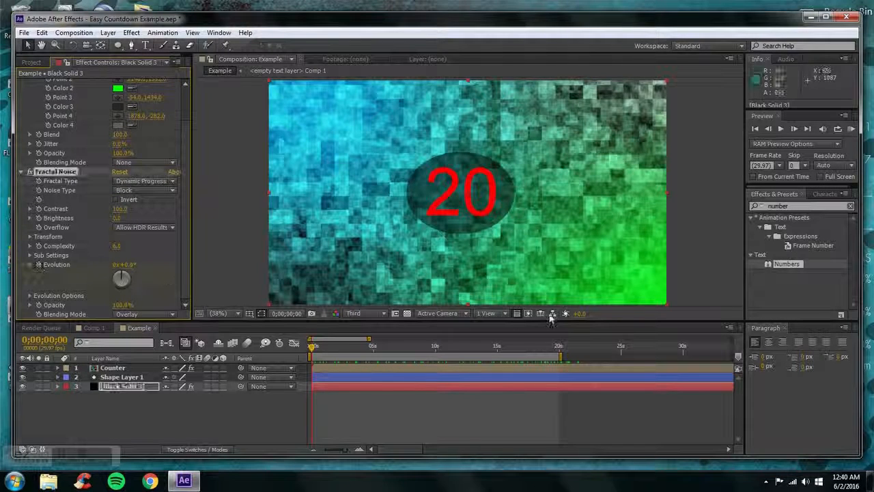
pyautogui.click(558, 346)
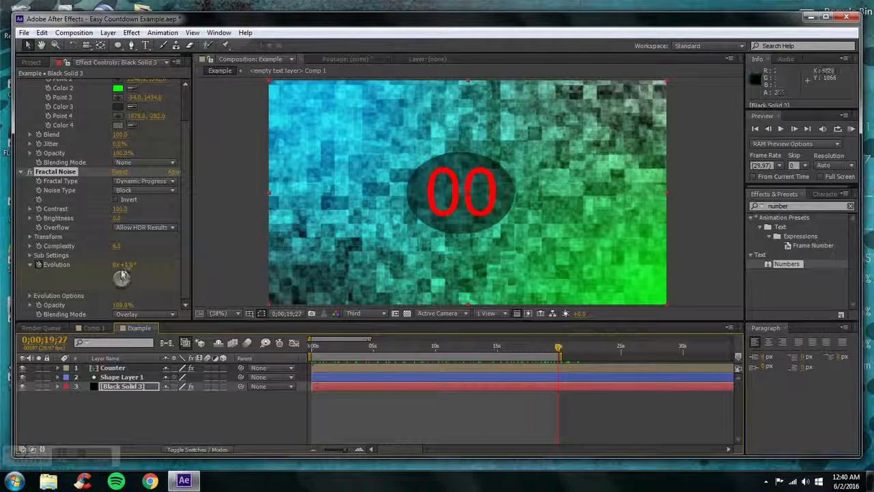
pyautogui.moveTo(126, 265); pyautogui.dragTo(124, 271)
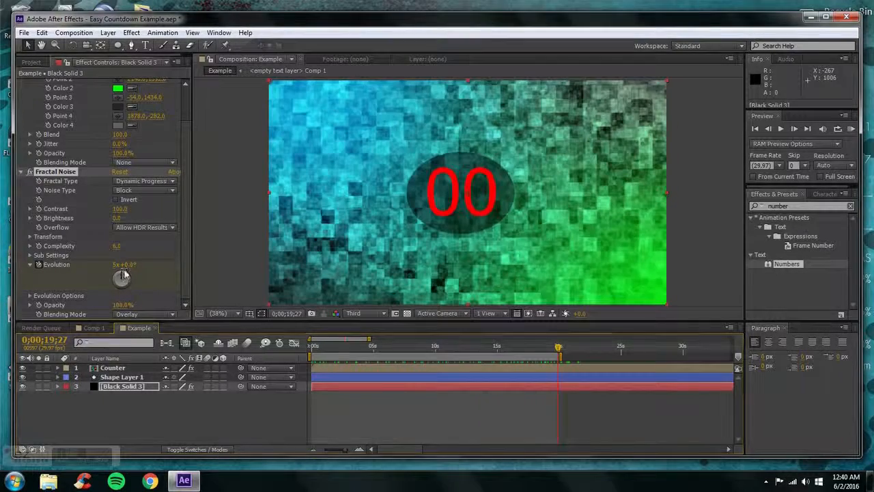
# Return to the timeline start and RAM preview the countdown over the evolving noise background
pyautogui.moveTo(552, 346); pyautogui.dragTo(311, 345)
pyautogui.click(850, 130)
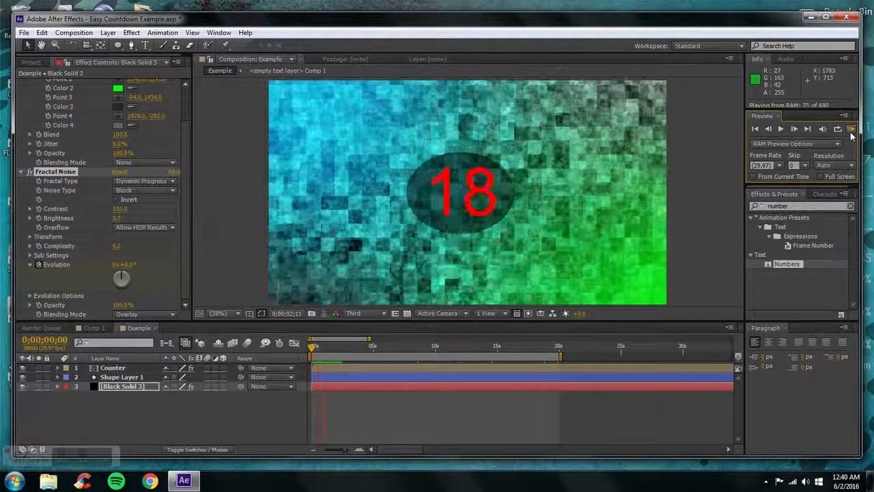
pyautogui.click(851, 132)
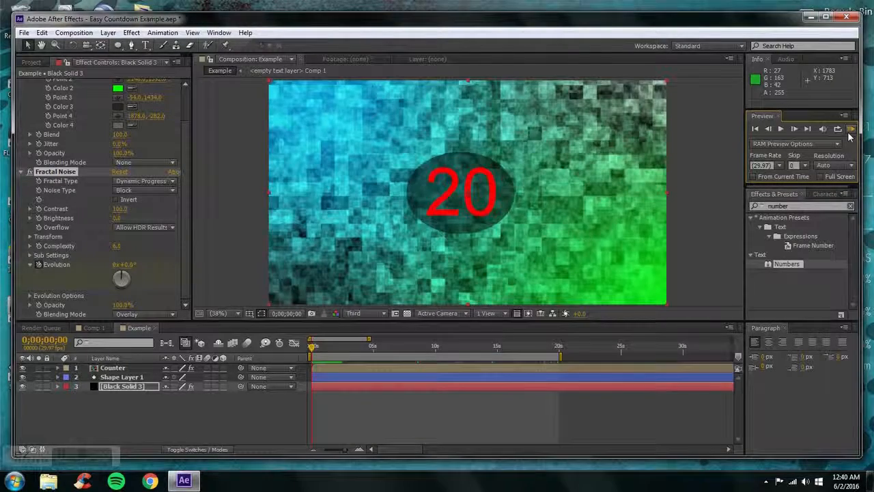
pyautogui.click(344, 350)
# Open the Counter precomposition and set the font of its Numbers effect to Gang Wolfik Blade
pyautogui.click(129, 369)
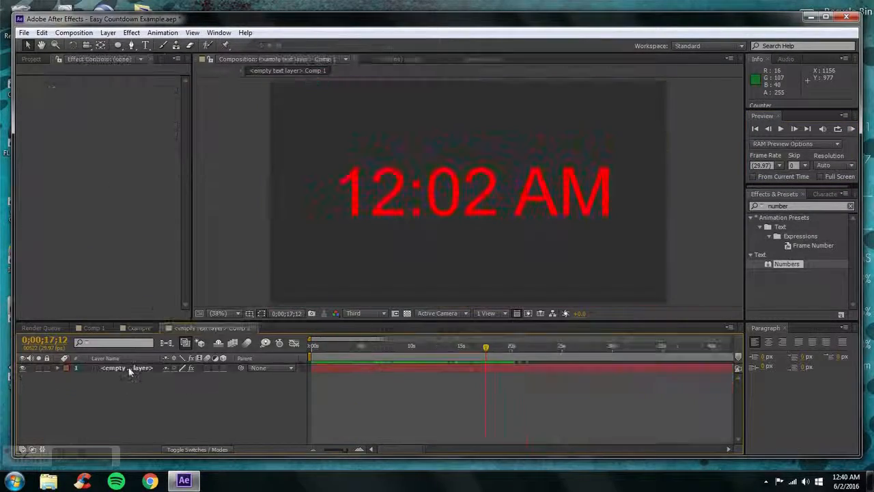
pyautogui.click(127, 368)
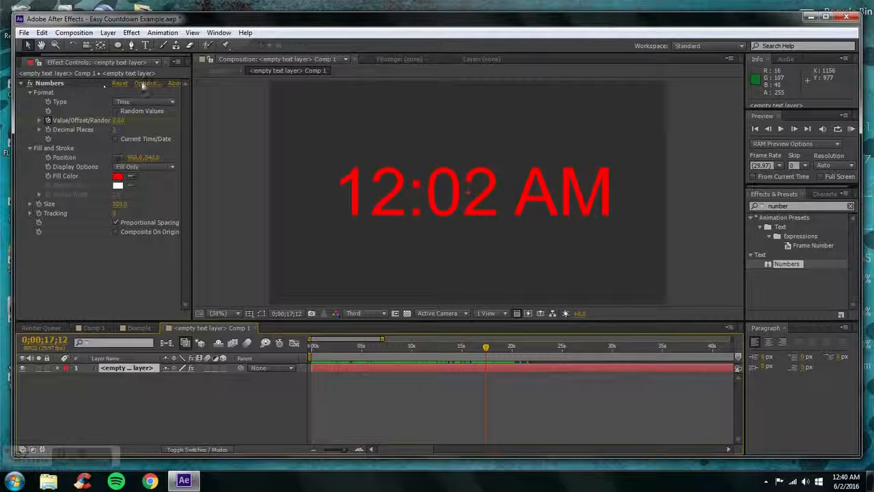
pyautogui.click(144, 84)
pyautogui.click(428, 206)
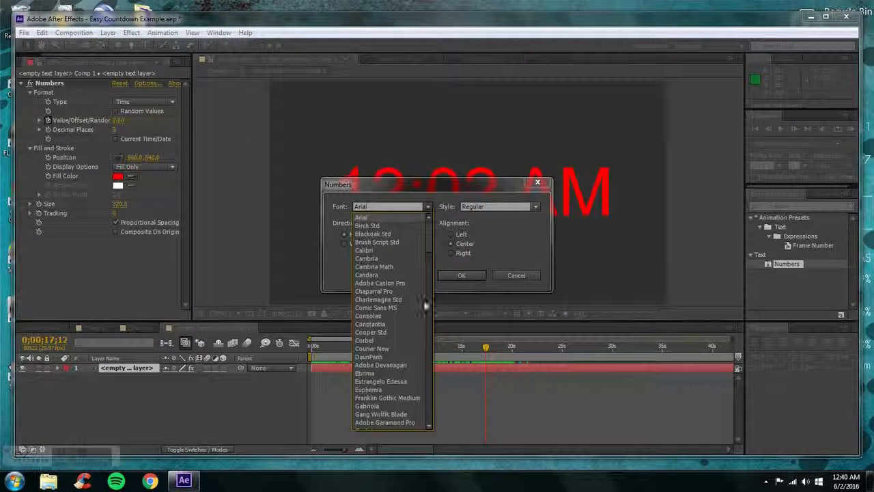
pyautogui.click(400, 414)
pyautogui.click(462, 277)
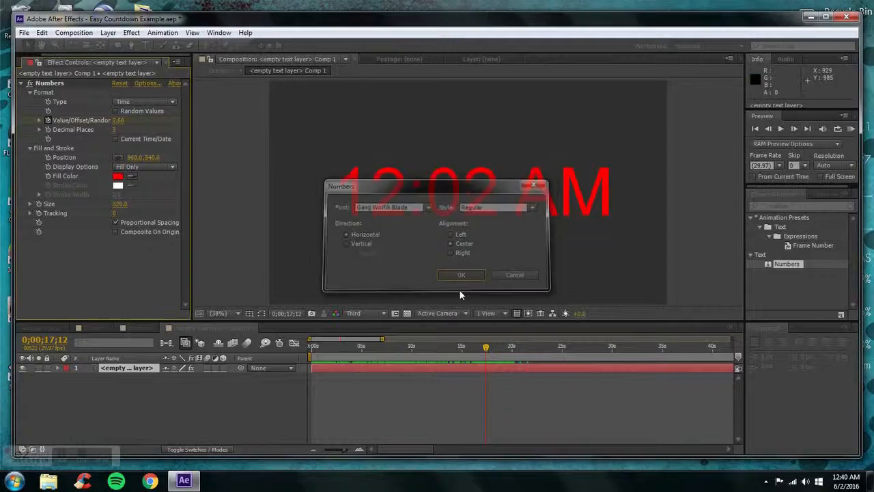
# Return to the Example composition and scrub the timeline to check how the masks frame the digits
pyautogui.click(137, 327)
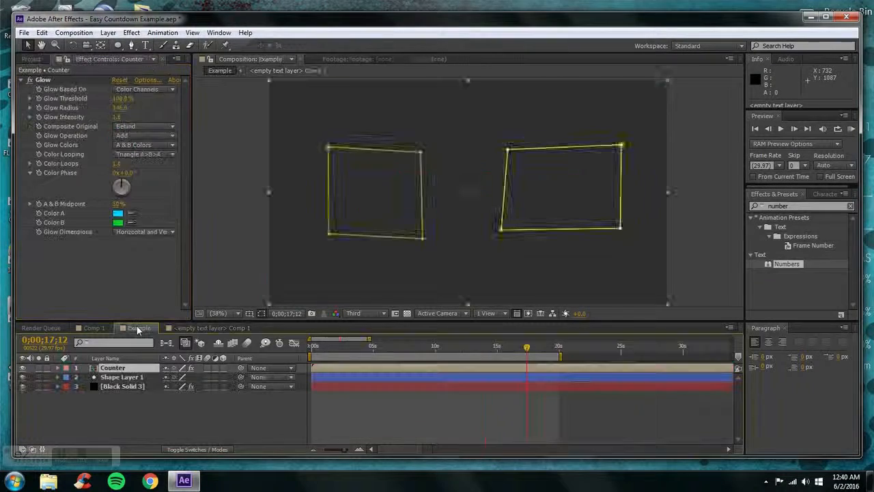
pyautogui.moveTo(377, 348); pyautogui.dragTo(340, 346)
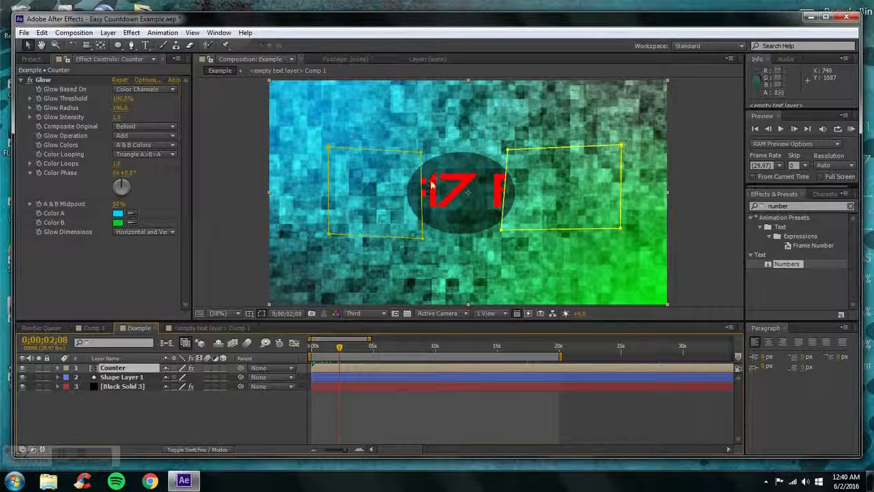
pyautogui.click(352, 348)
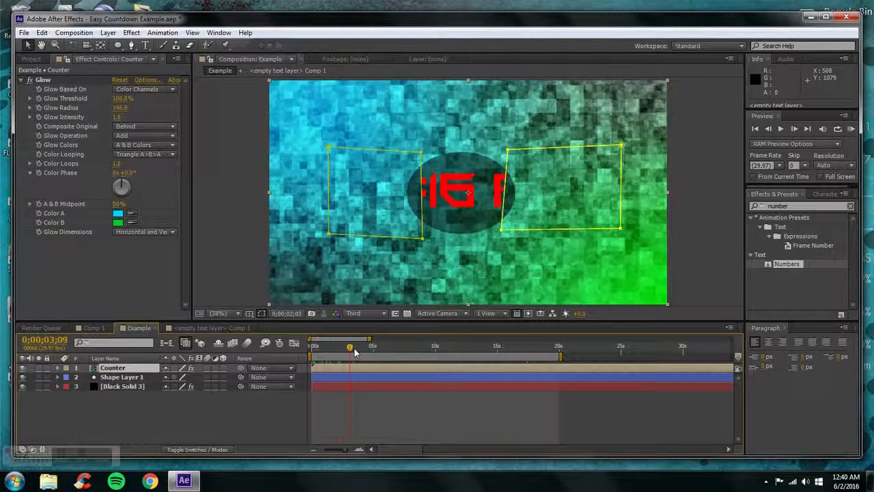
pyautogui.moveTo(354, 352); pyautogui.dragTo(372, 343)
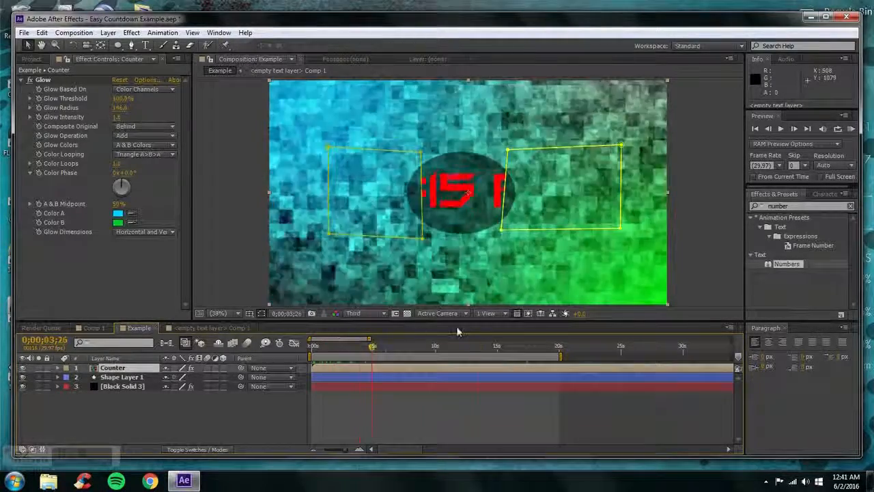
pyautogui.moveTo(458, 332); pyautogui.dragTo(482, 332)
# Change the Numbers font in the Counter precomposition back to Arial and check the digits in the Example composition
pyautogui.doubleClick(141, 369)
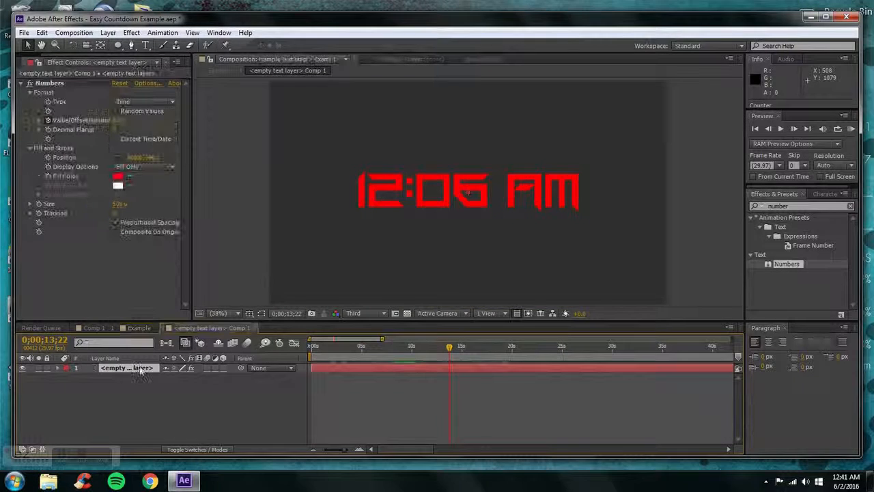
pyautogui.click(145, 83)
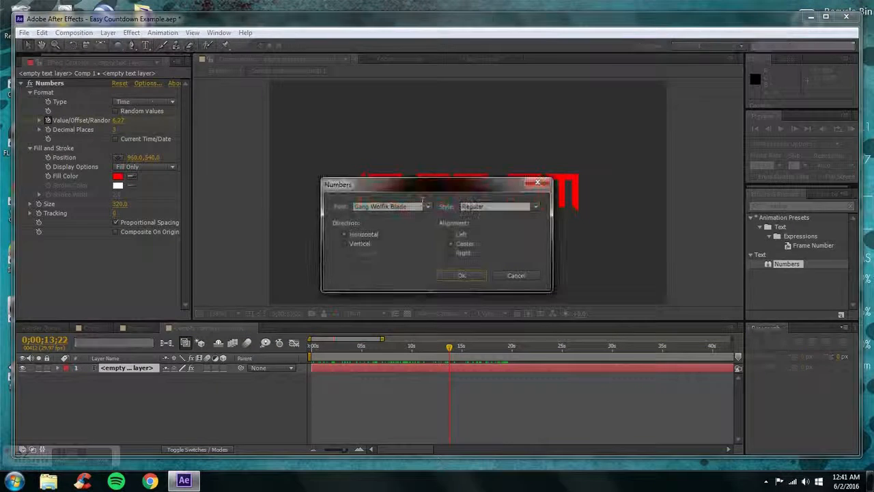
pyautogui.click(428, 206)
pyautogui.scroll(8, 410, 254)
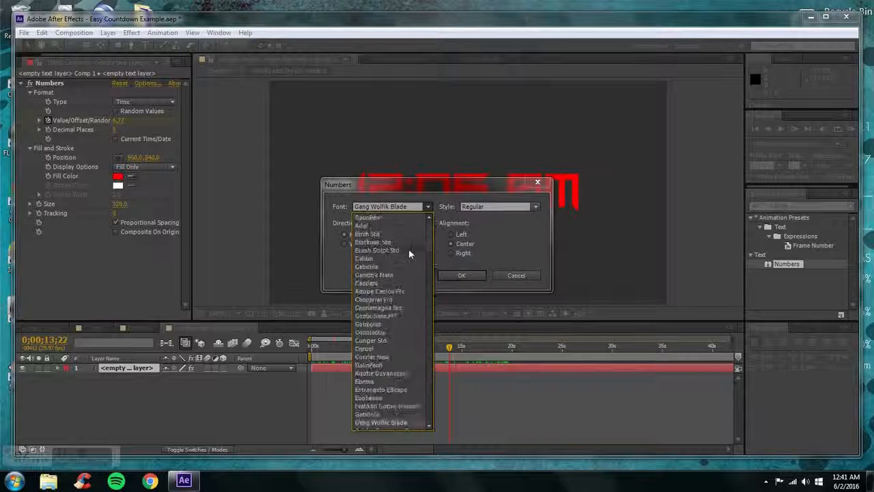
pyautogui.click(382, 235)
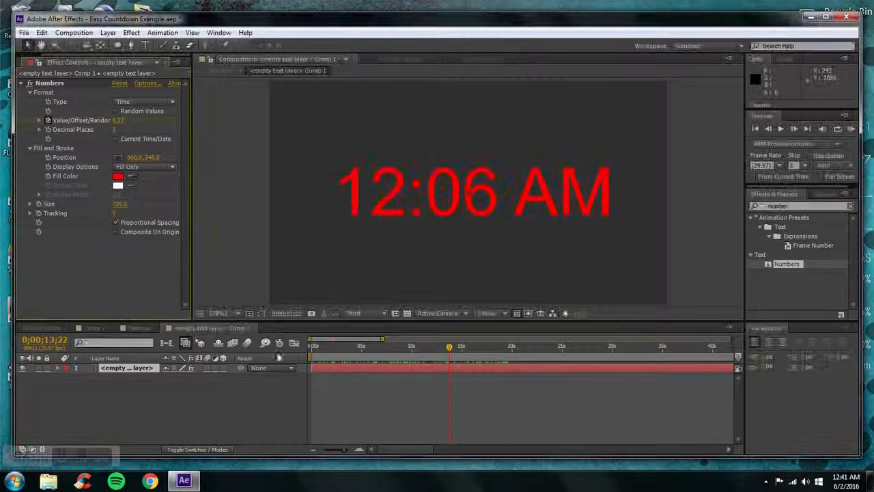
pyautogui.click(254, 332)
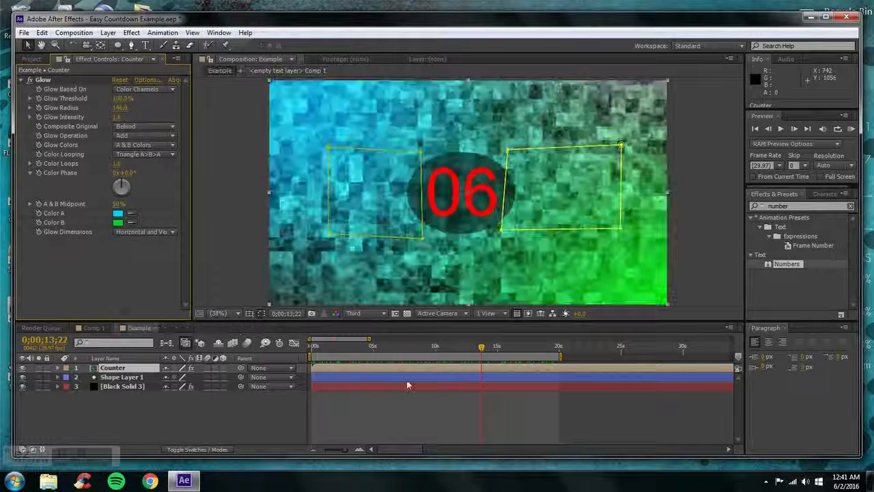
pyautogui.moveTo(464, 348); pyautogui.dragTo(493, 338)
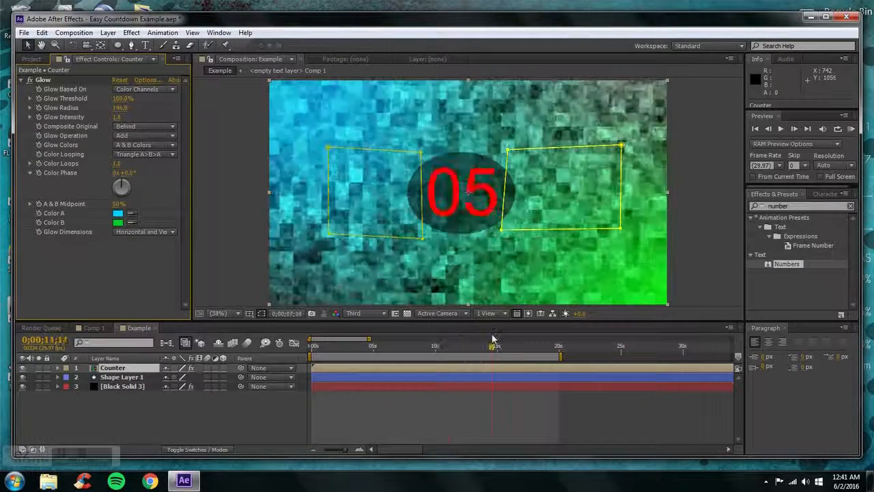